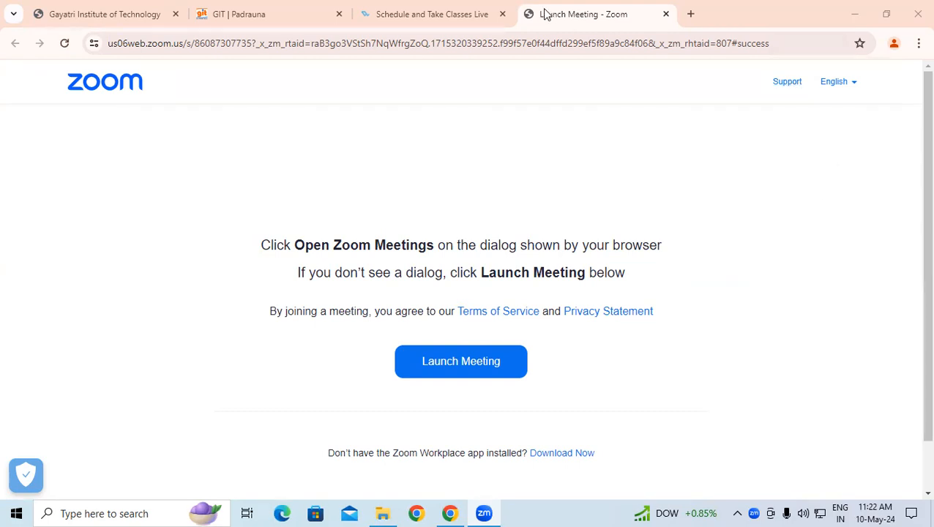
Switch to the accounting notes PDF and highlight the heading "Use Seprate Actual And Billed Quantity Column".
left_click(121, 14)
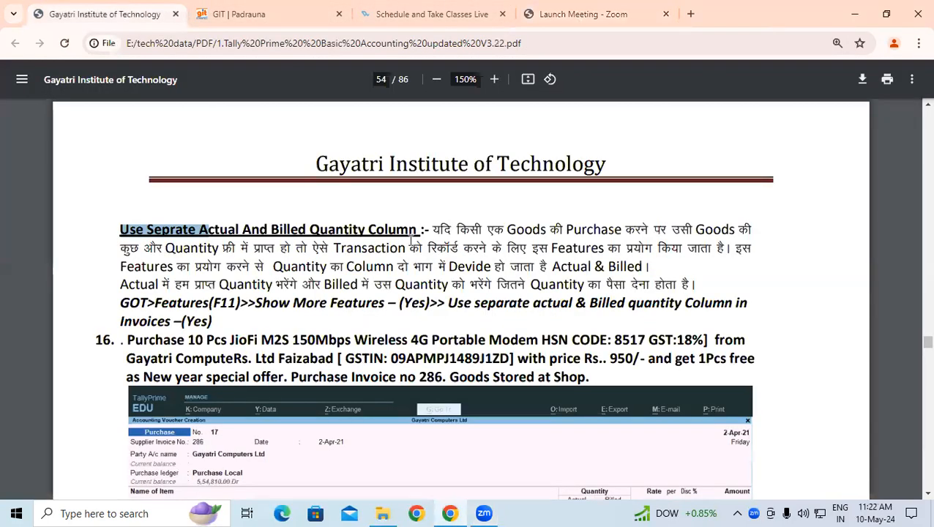
left_click_drag(147, 249, 399, 230)
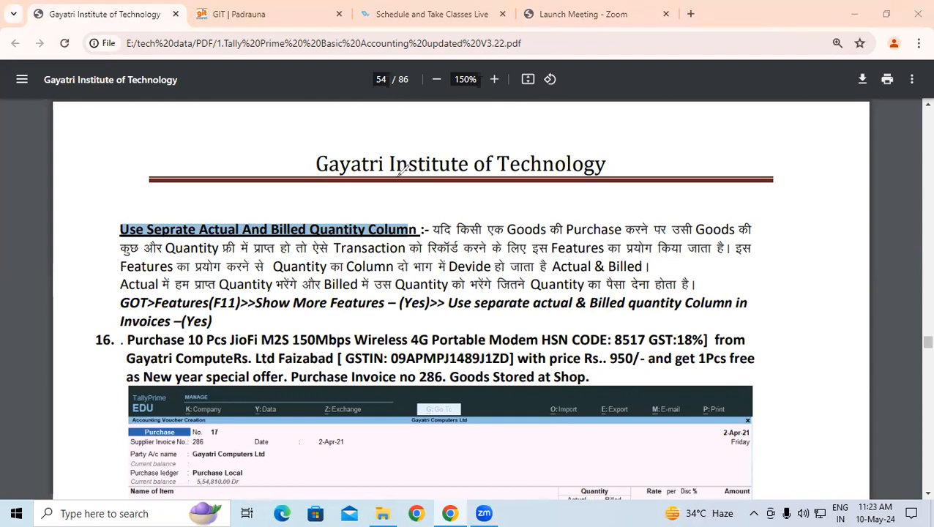
Annotate the space above the heading with "5 - 7", bracket it, bracket the heading words, and write a separate 7 and underlined 5.
mouse_move(240, 117)
left_mouse_down()
mouse_move(244, 138)
mouse_move(230, 153)
left_mouse_up()
left_click_drag(250, 131, 274, 129)
mouse_move(332, 111)
left_mouse_down()
mouse_move(364, 108)
mouse_move(375, 150)
mouse_move(378, 119)
left_mouse_up()
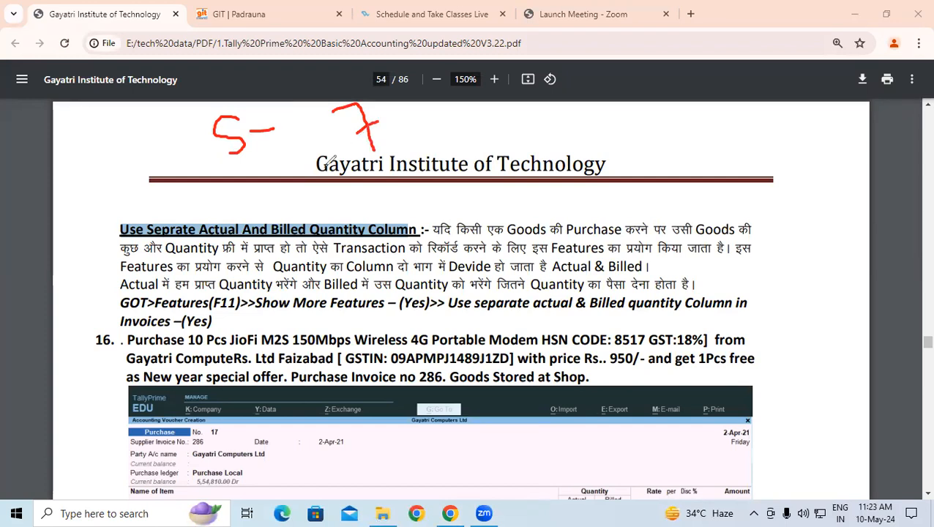
mouse_move(227, 172)
left_mouse_down()
mouse_move(241, 197)
mouse_move(380, 168)
mouse_move(390, 152)
left_mouse_up()
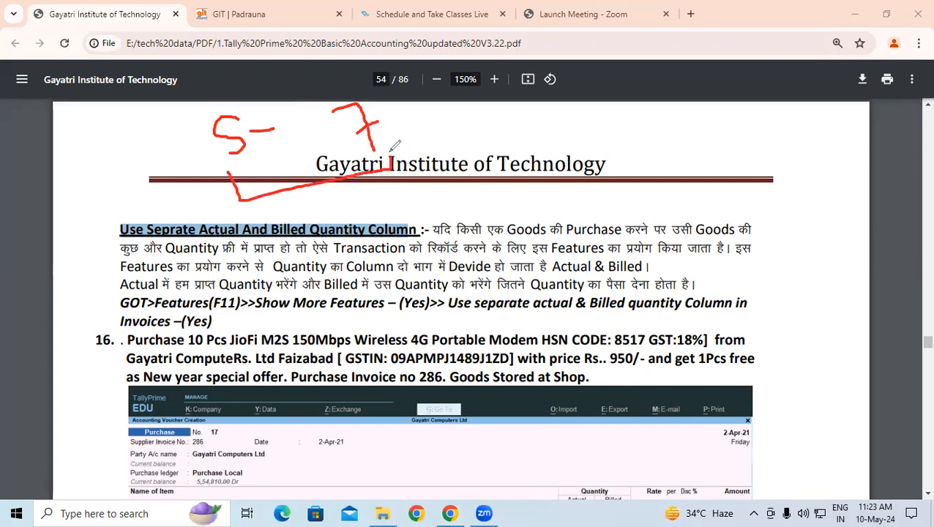
mouse_move(207, 223)
left_mouse_down()
mouse_move(322, 204)
mouse_move(336, 205)
mouse_move(336, 220)
left_mouse_up()
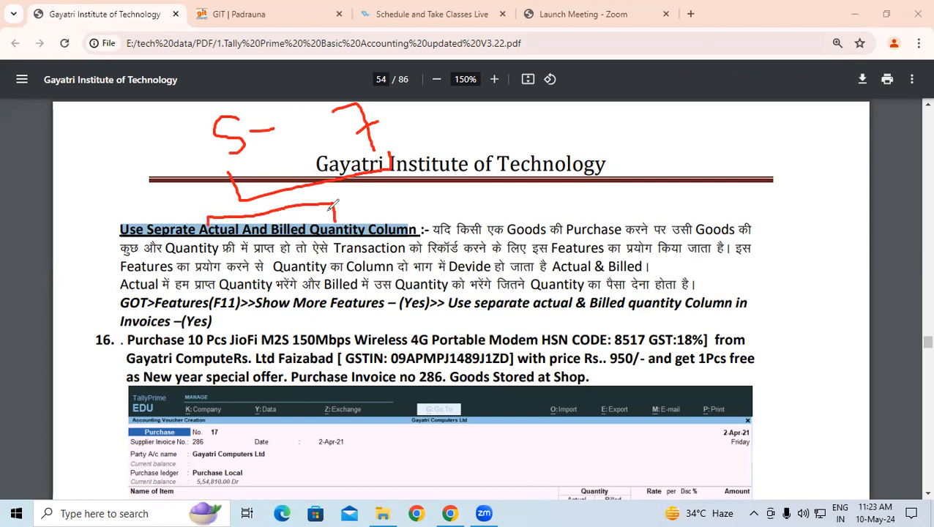
mouse_move(502, 125)
left_mouse_down()
mouse_move(527, 156)
mouse_move(535, 140)
left_mouse_up()
mouse_move(700, 116)
left_mouse_down()
mouse_move(656, 126)
mouse_move(694, 150)
mouse_move(659, 168)
left_mouse_up()
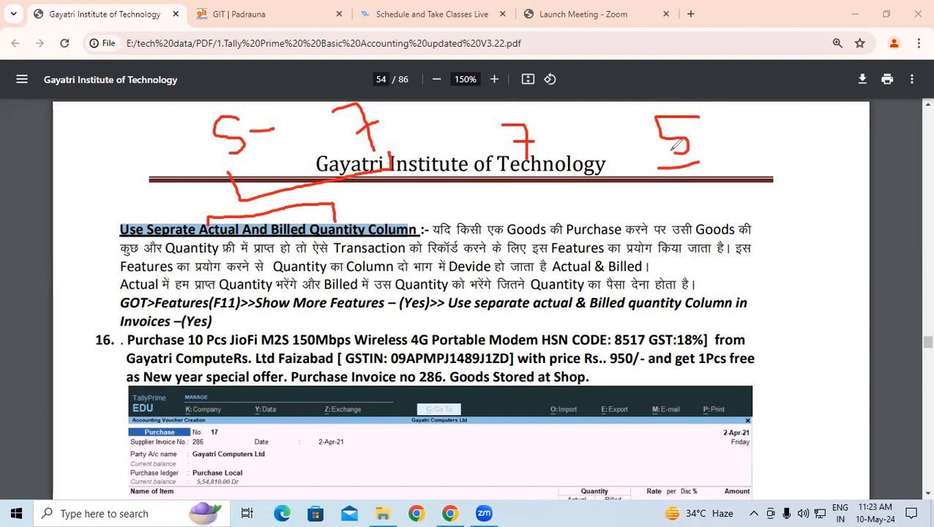
Underline key words in the Hindi explanation, including "Quantity", "Column", "Actual" and "Billed", and clear all annotations.
left_click_drag(438, 219, 623, 215)
left_click_drag(634, 216, 647, 215)
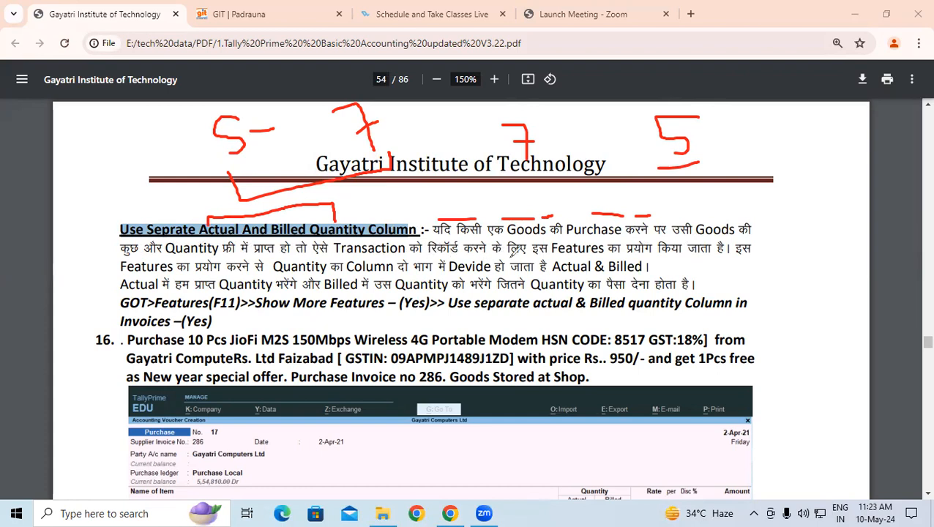
left_click_drag(663, 255, 670, 254)
left_click_drag(304, 276, 432, 276)
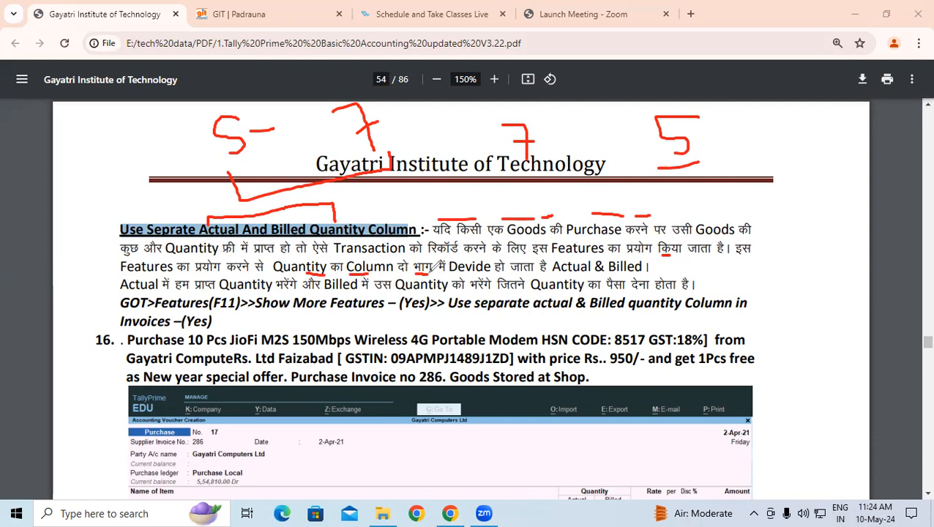
left_click_drag(550, 277, 590, 276)
left_click_drag(607, 276, 644, 275)
key("e")
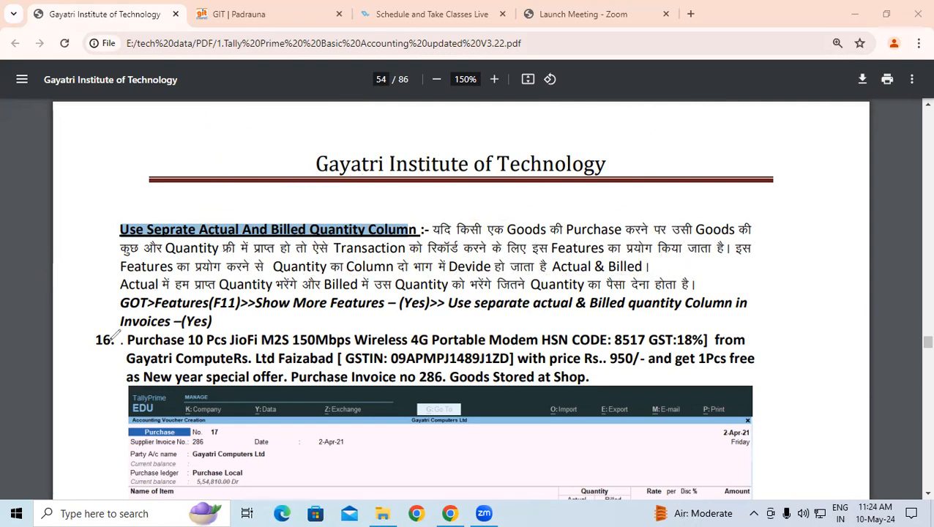
Launch TallyPrime from the desktop and continue in Educational Mode.
left_click(855, 16)
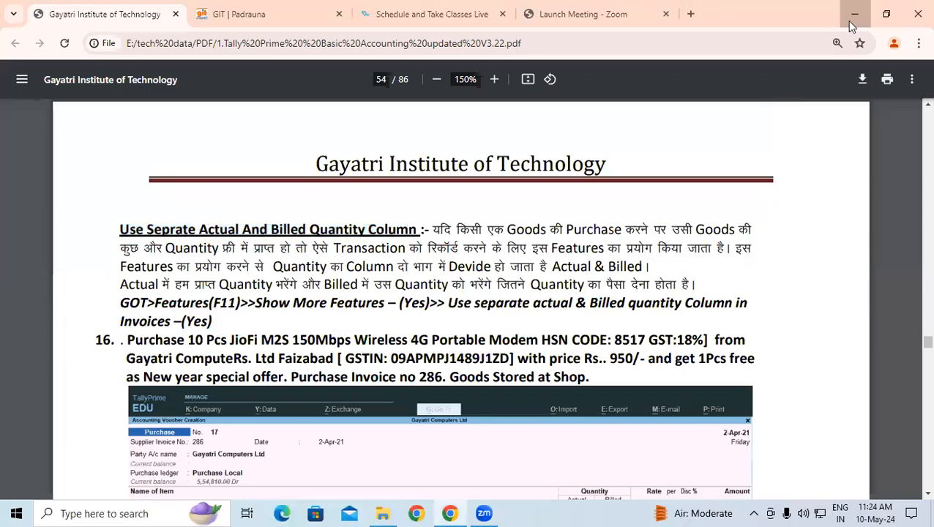
left_click(917, 7)
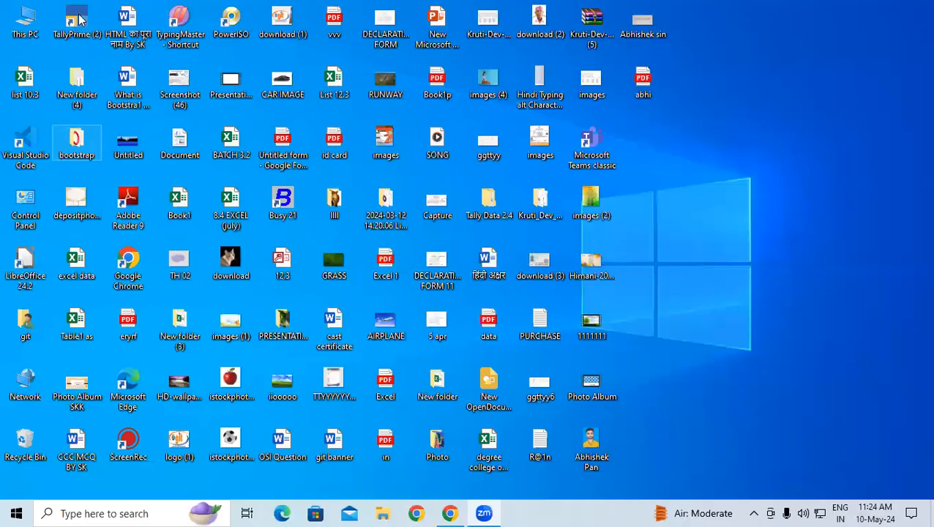
left_click(79, 19)
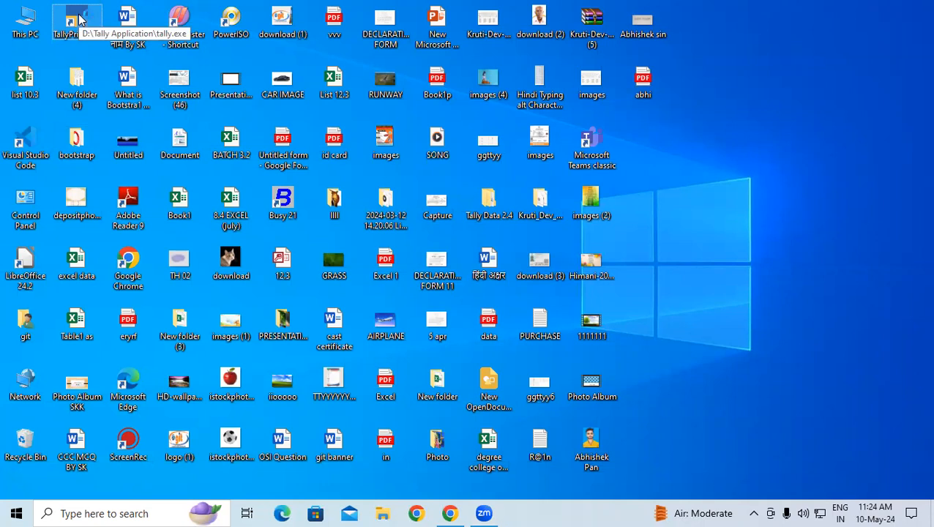
double_click(79, 20)
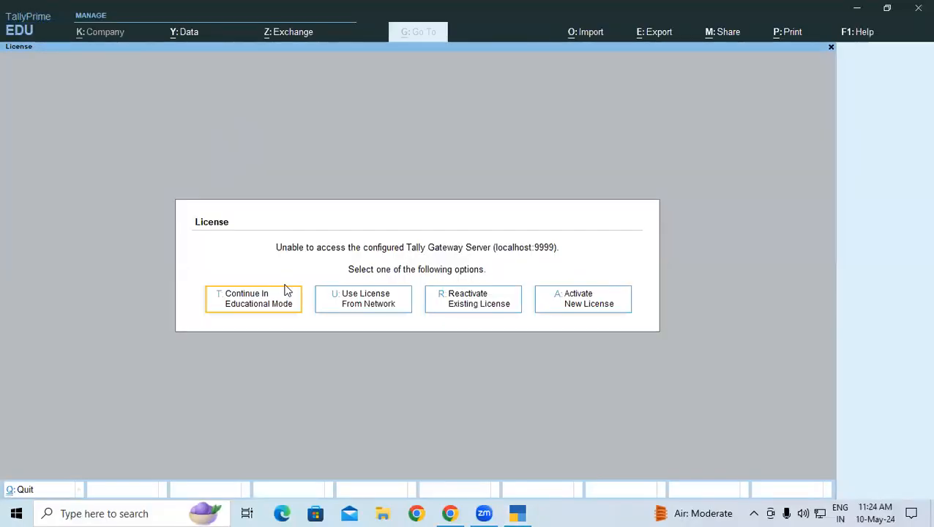
left_click(270, 298)
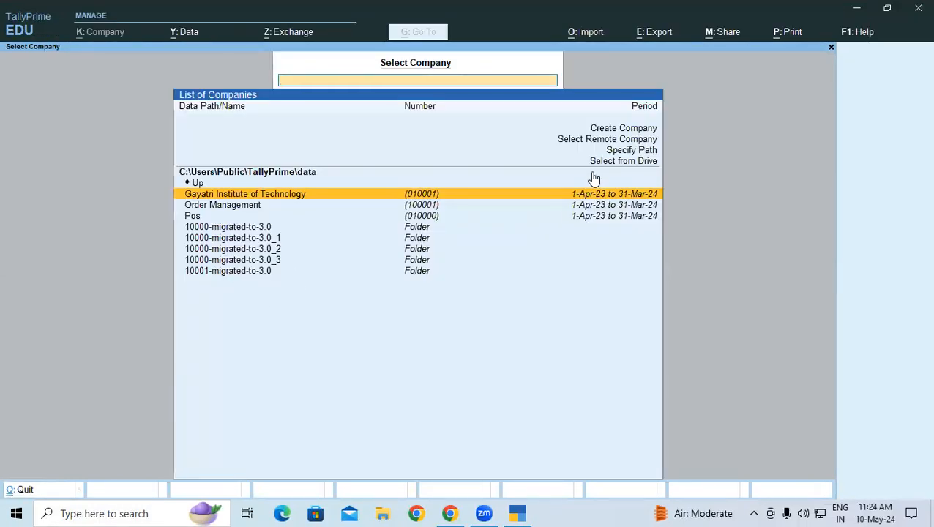
Browse drive D for company data and filter its folder list for the Tally folders.
left_click(598, 164)
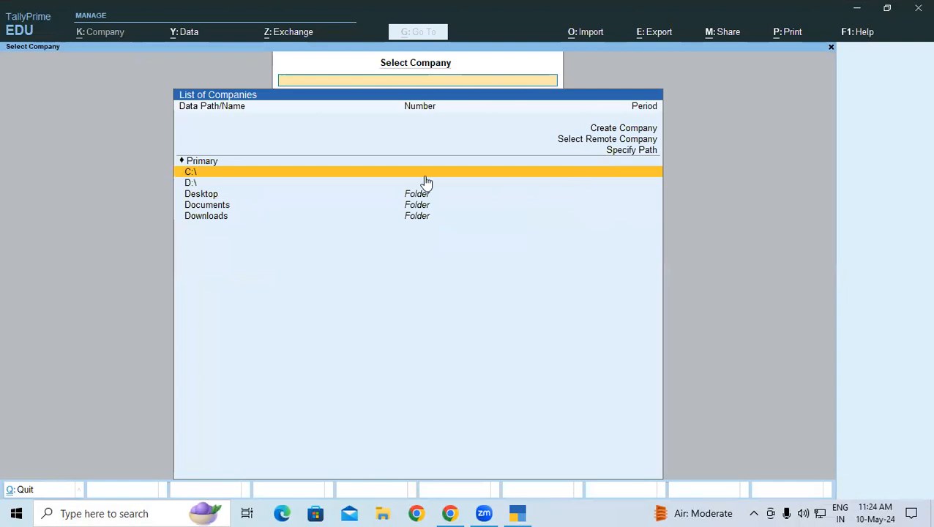
left_click(207, 187)
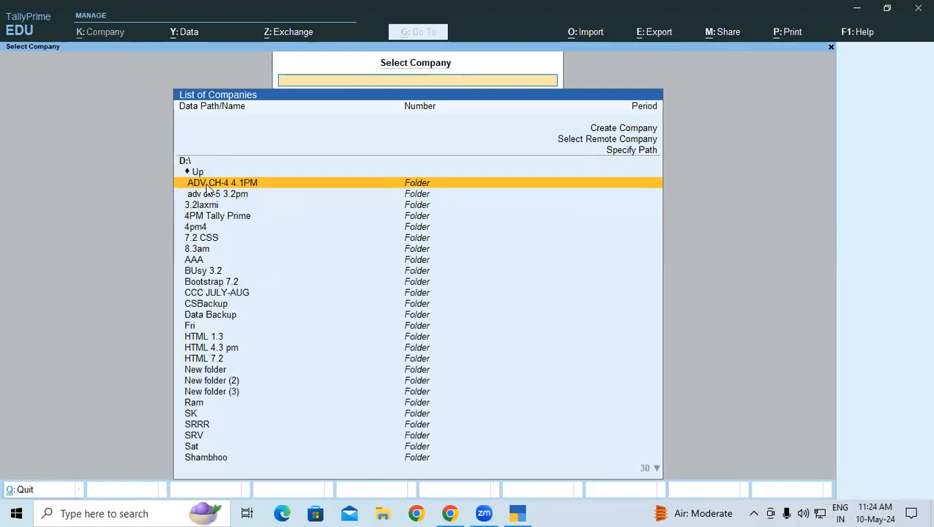
type("rts")
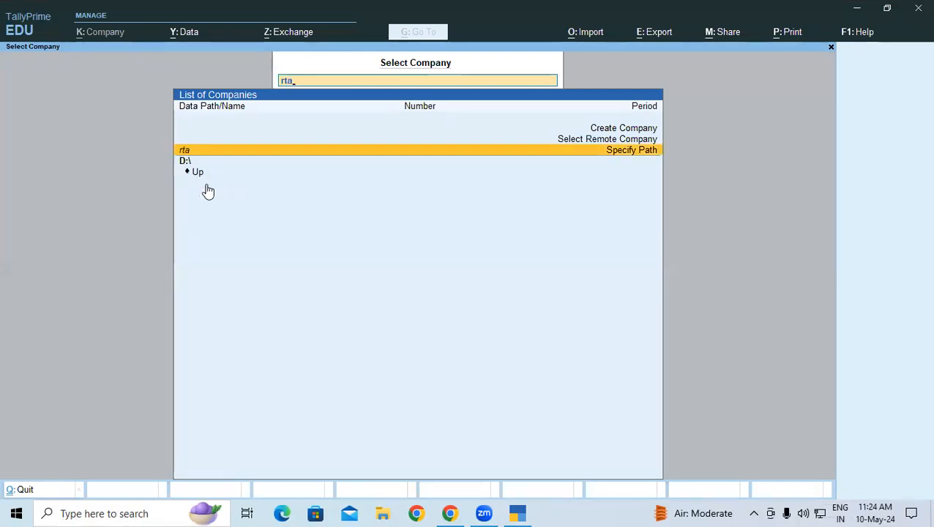
key("BackSpace")
key("BackSpace")
key("BackSpace")
type("ta")
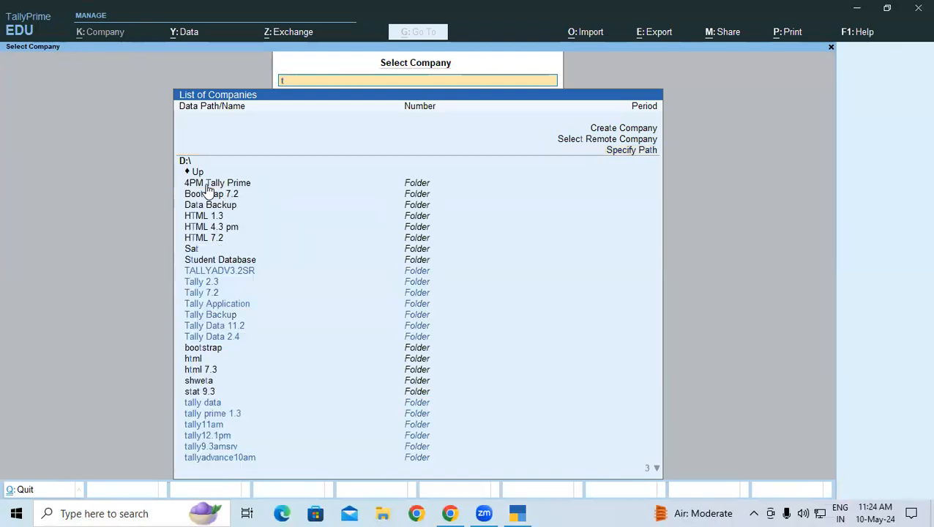
Load the company Gayatri Computer Ltd from its Tally folder on drive D.
key("Down")
key("Down")
key("Down")
key("Down")
key("Down")
key("Down")
key("Return")
key("Return")
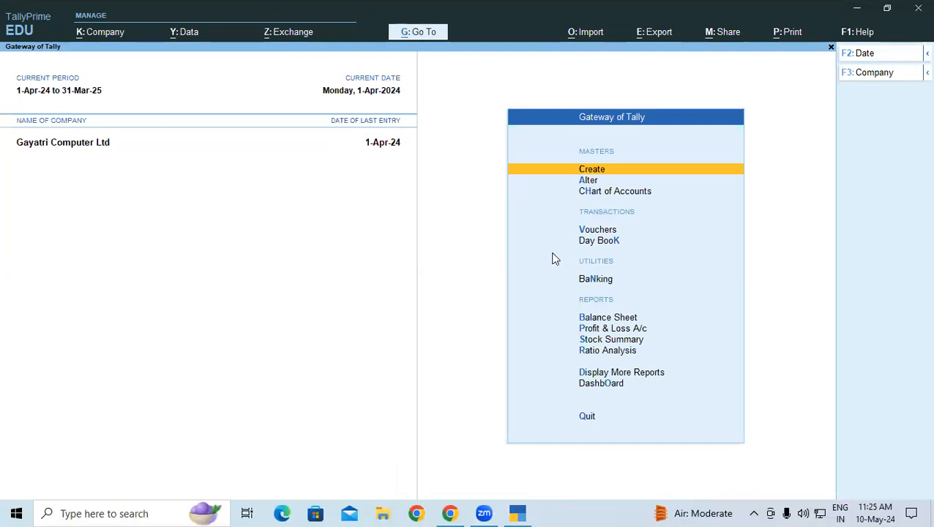
Open voucher entry and change the voucher type to Purchase.
key("Down")
key("Down")
key("Down")
key("Return")
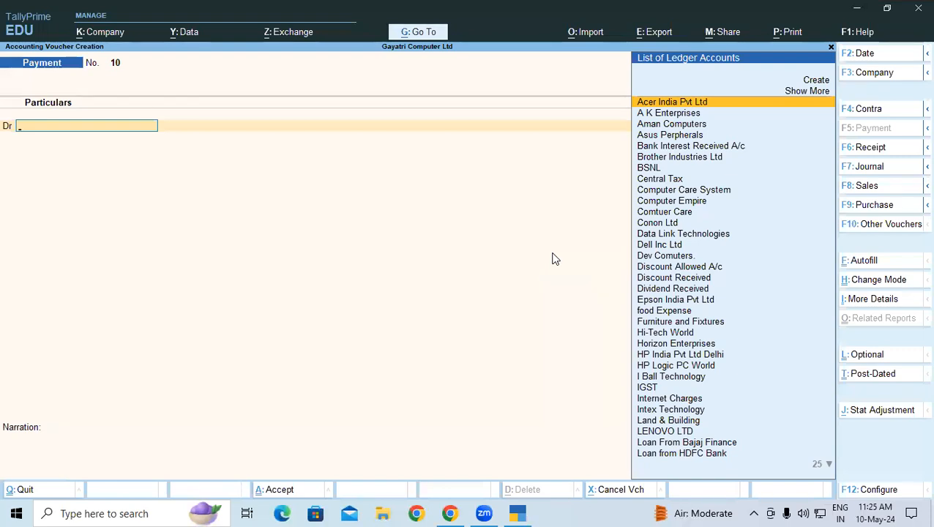
key("F9")
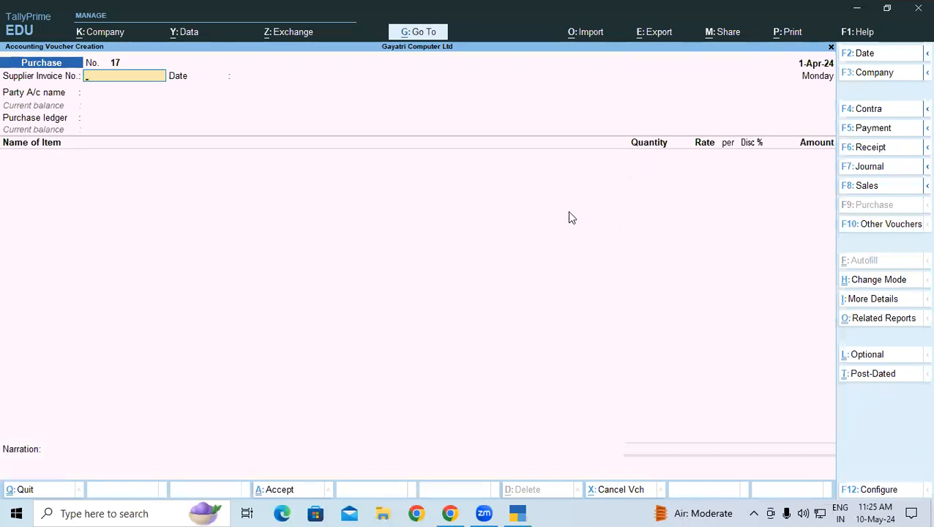
Switch to the PDF in the browser and examine how the quantity column divides into Actual and Billed, highlighting the Actual quantity phrase.
left_click(450, 513)
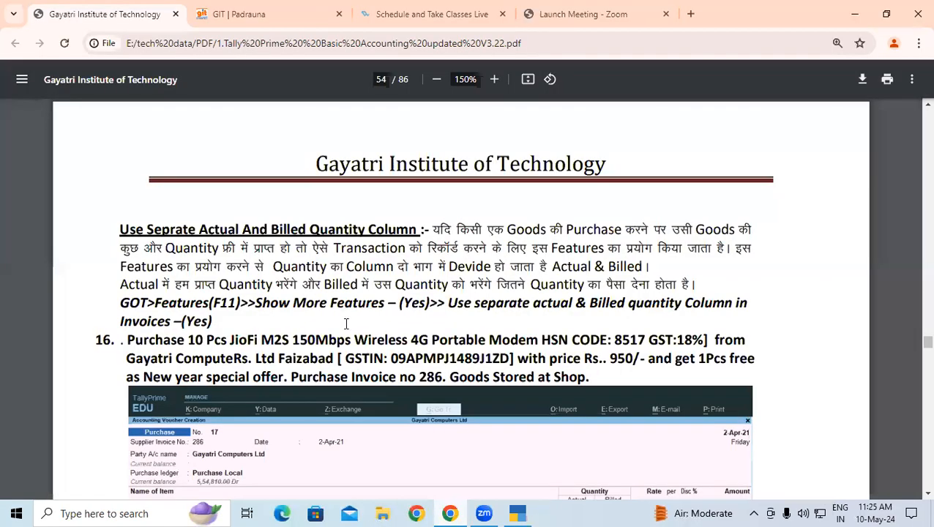
left_click_drag(298, 267, 367, 253)
left_click(403, 251)
left_click_drag(424, 249, 633, 265)
left_click(540, 268)
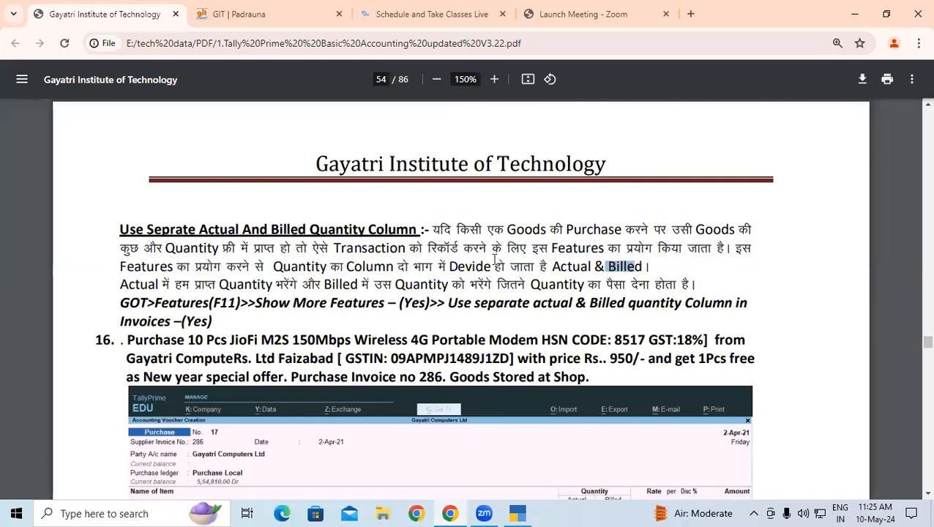
left_click_drag(120, 286, 296, 286)
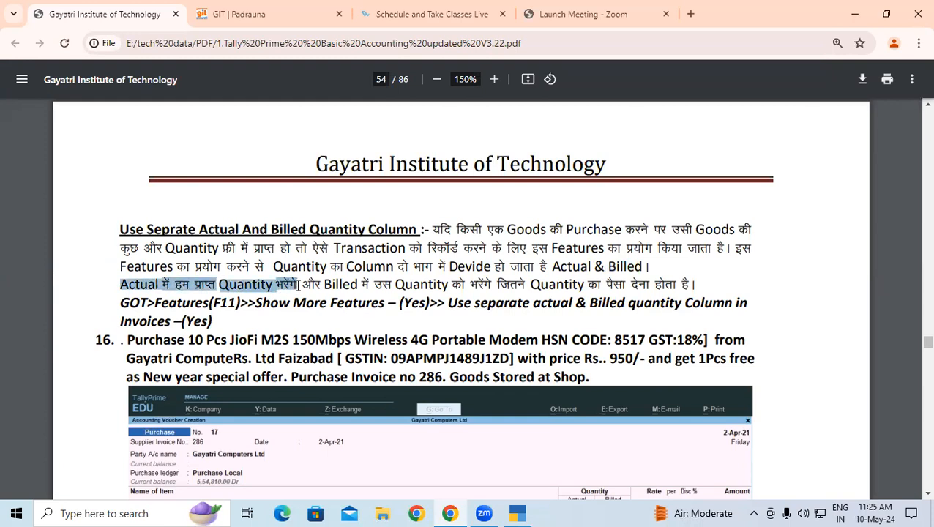
Write "5 - 7" above the page heading and circle the 7.
left_click(661, 513)
mouse_move(459, 120)
left_mouse_down()
mouse_move(438, 146)
mouse_move(488, 133)
mouse_move(536, 139)
left_mouse_up()
mouse_move(530, 93)
left_mouse_down()
mouse_move(505, 93)
mouse_move(499, 139)
mouse_move(555, 110)
mouse_move(521, 91)
left_mouse_up()
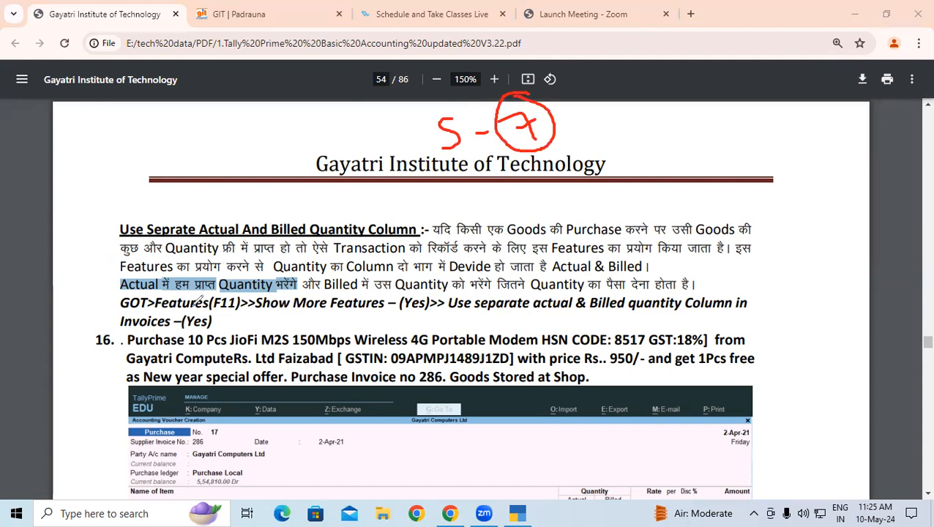
Underline key words in the Actual and Billed line, draw an arrow to the 5, circle "Billed", and clear the annotations.
left_click_drag(113, 292, 156, 288)
left_click_drag(320, 294, 353, 295)
left_click_drag(466, 294, 492, 294)
left_click_drag(569, 291, 678, 292)
left_click_drag(679, 290, 690, 290)
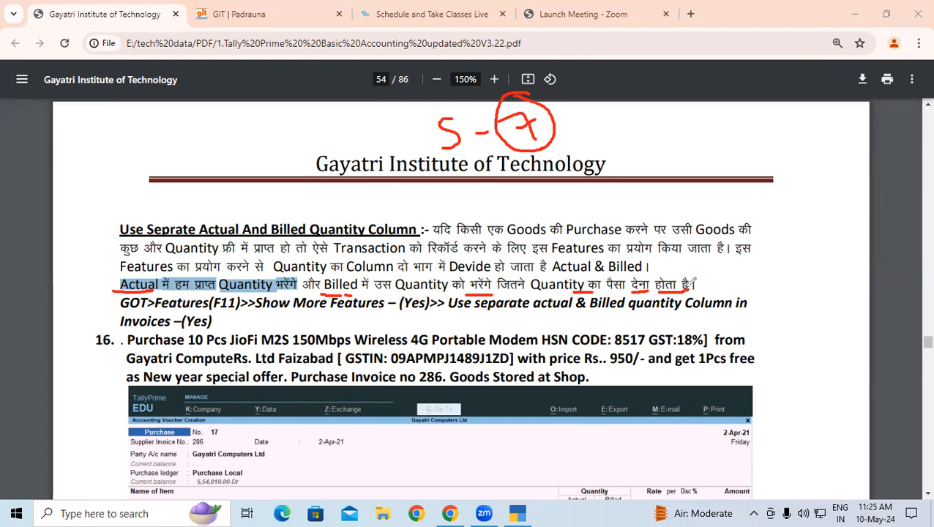
mouse_move(367, 142)
left_mouse_down()
mouse_move(432, 125)
mouse_move(413, 153)
left_mouse_up()
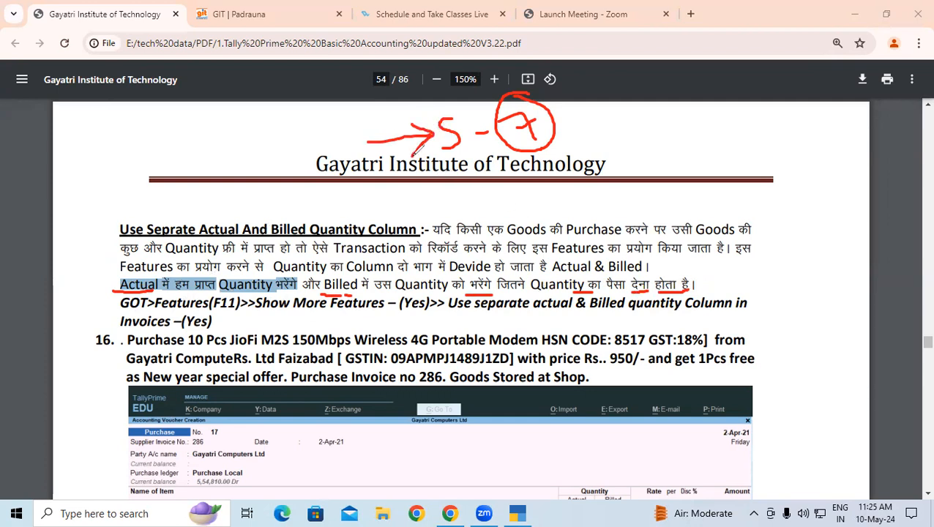
mouse_move(350, 271)
left_mouse_down()
mouse_move(336, 271)
mouse_move(327, 289)
mouse_move(381, 290)
mouse_move(366, 273)
left_mouse_up()
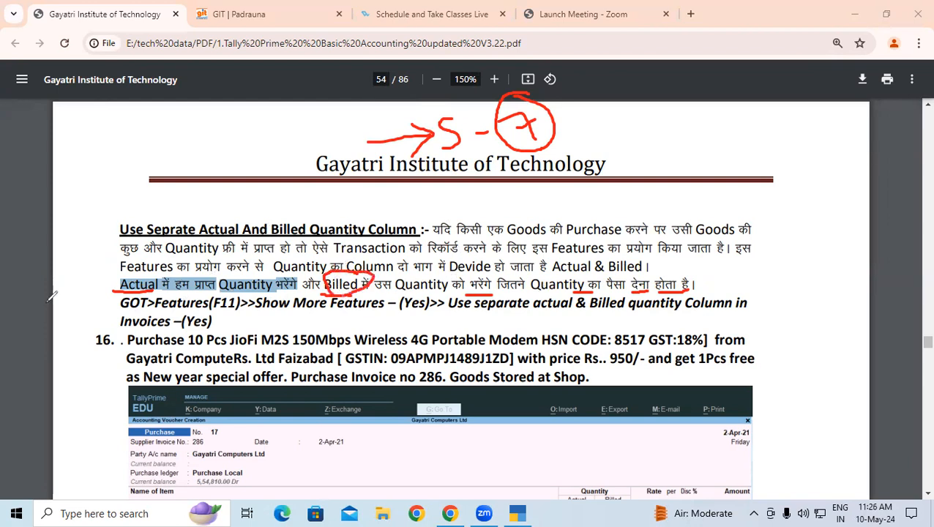
left_click(48, 363)
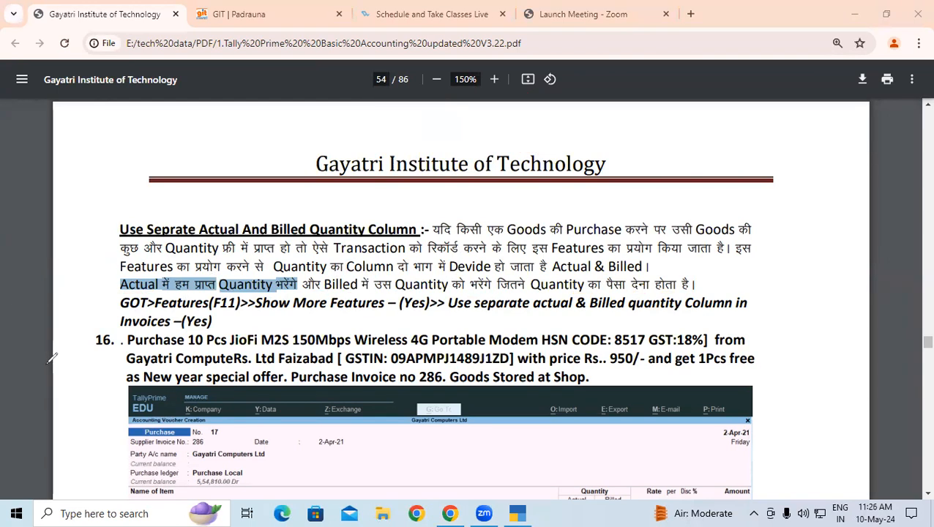
Examine the instructions for enabling separate Actual and Billed quantity columns, highlighting Features (F11), Show More Features and the option set to Yes.
left_click(119, 301)
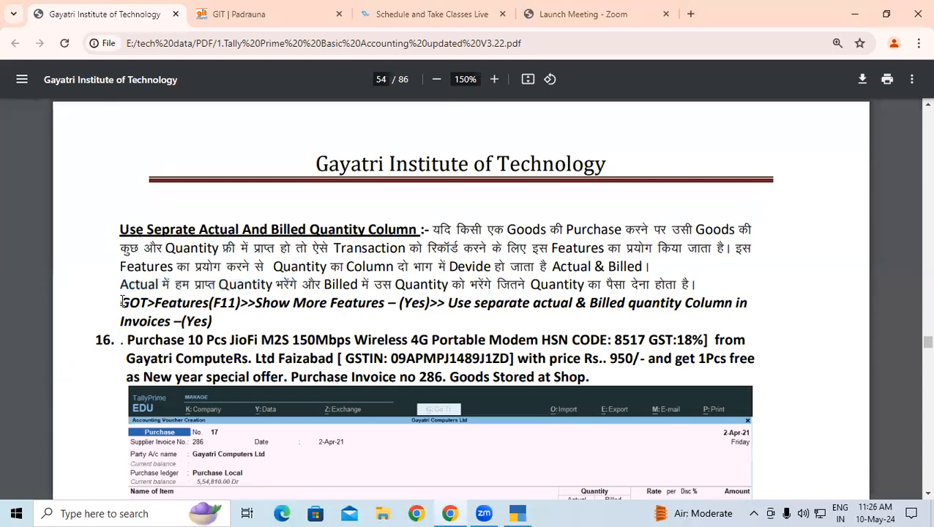
left_click_drag(120, 302, 166, 303)
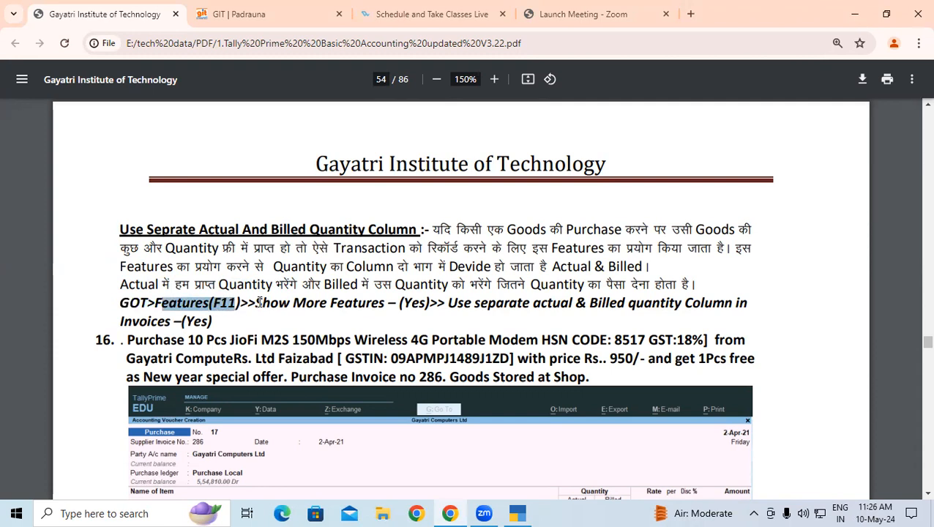
left_click_drag(259, 303, 385, 306)
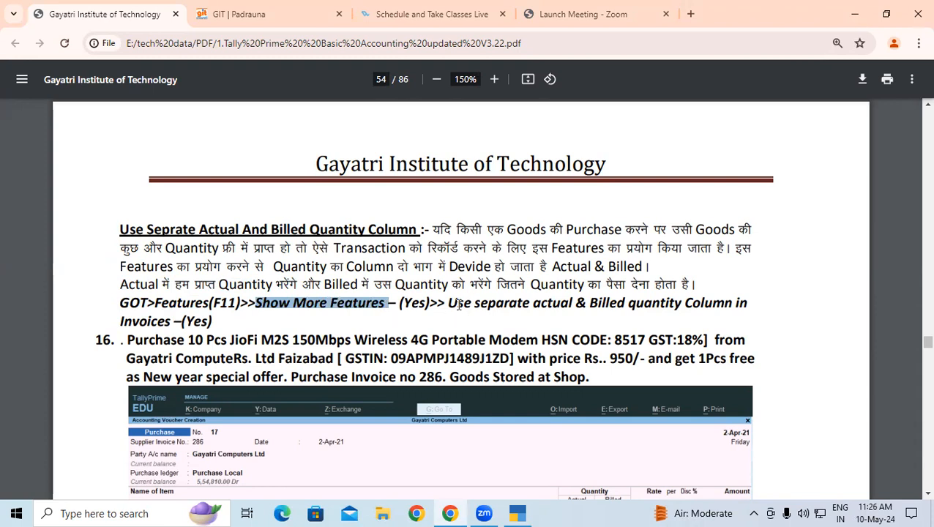
left_click_drag(448, 303, 208, 323)
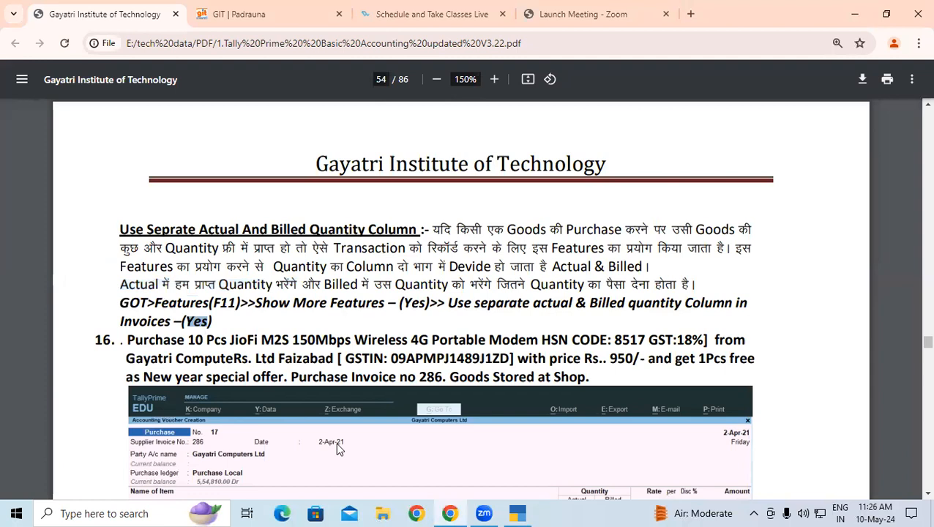
Switch to TallyPrime, open the company features and set Show more features to No.
left_click(519, 512)
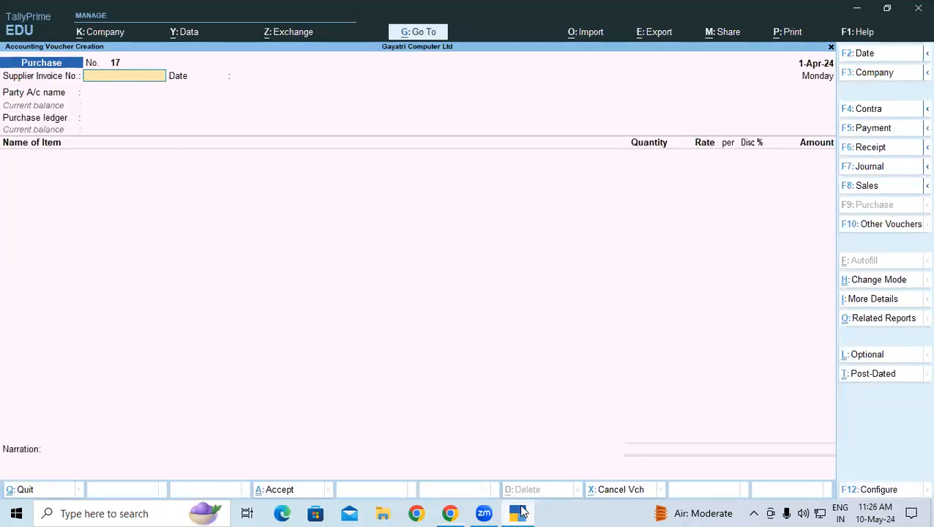
key("F11")
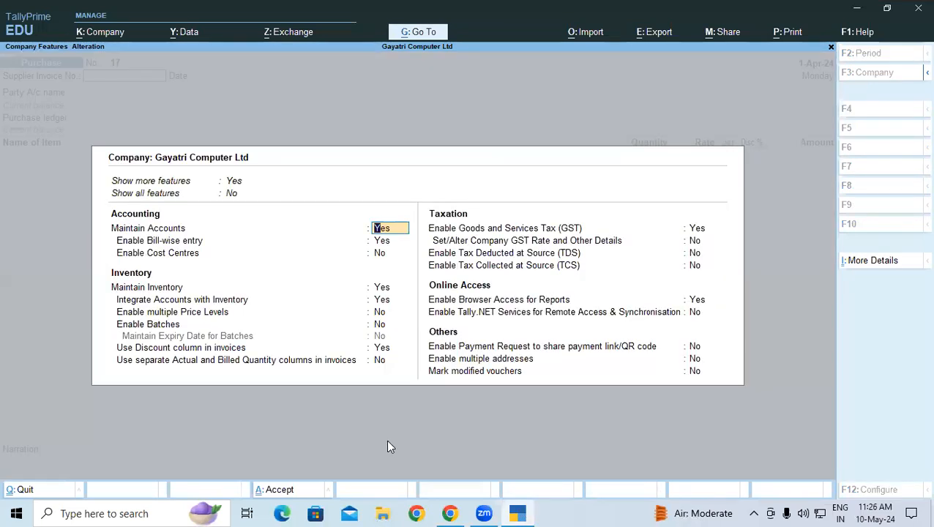
left_click(193, 181)
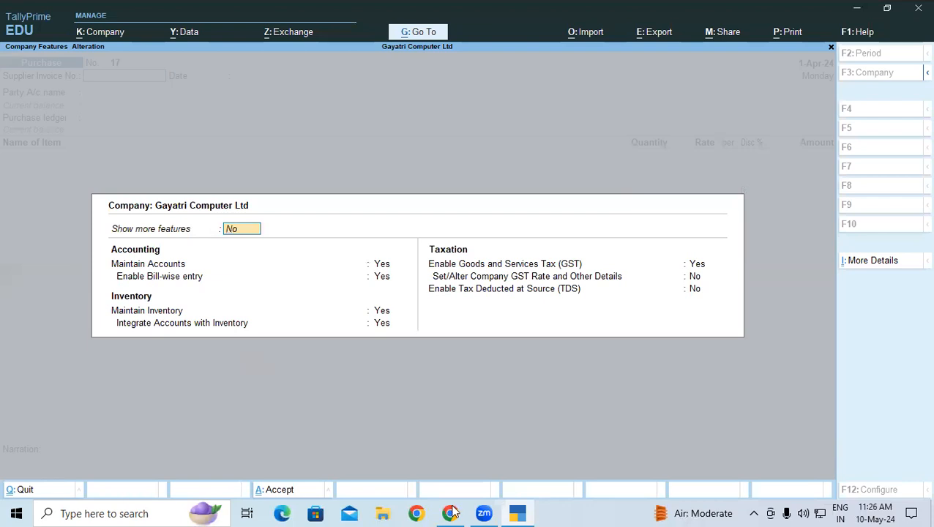
Check the feature name in the PDF, then in TallyPrime set Show more features and Use separate Actual and Billed Quantity columns in invoices to Yes.
key("alt+Tab")
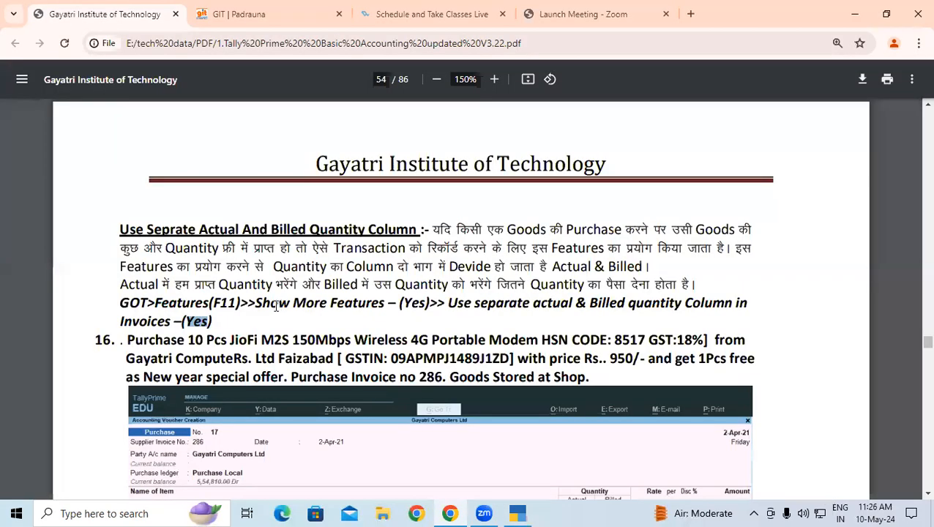
left_click_drag(272, 305, 679, 304)
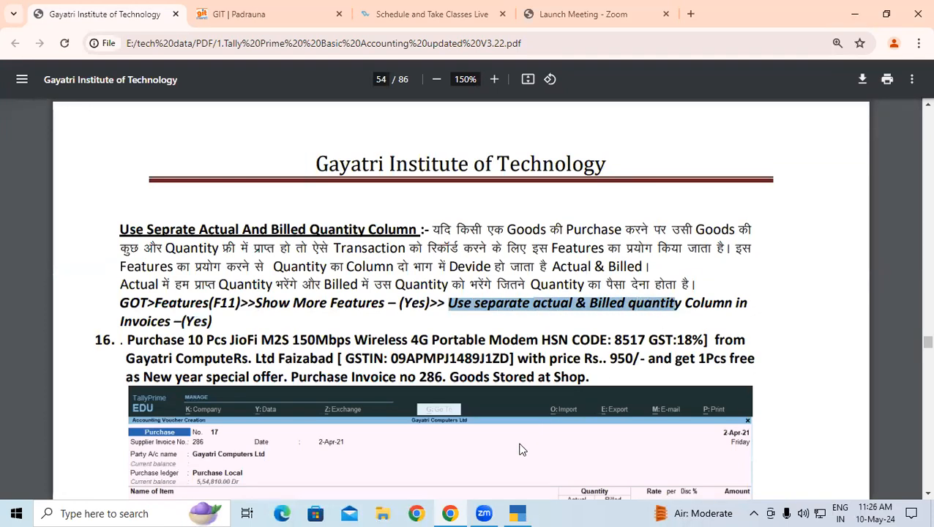
left_click(519, 512)
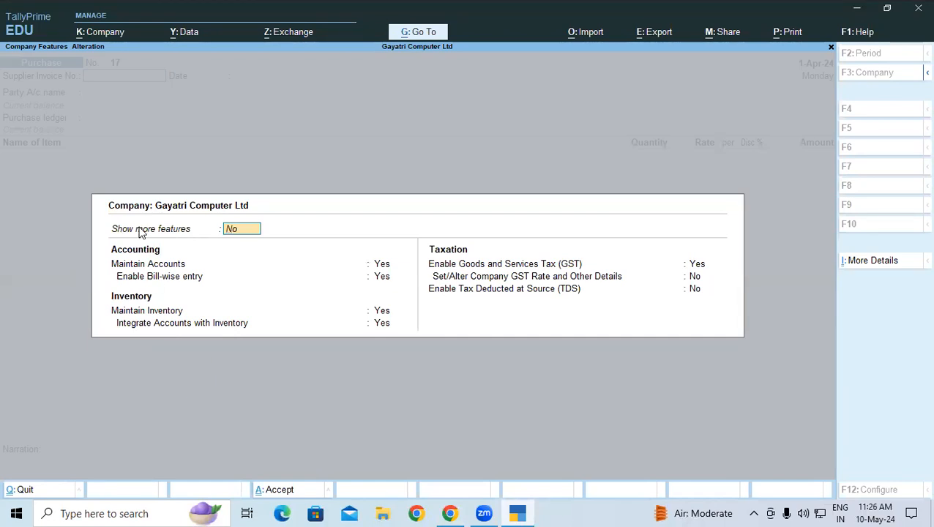
key("y")
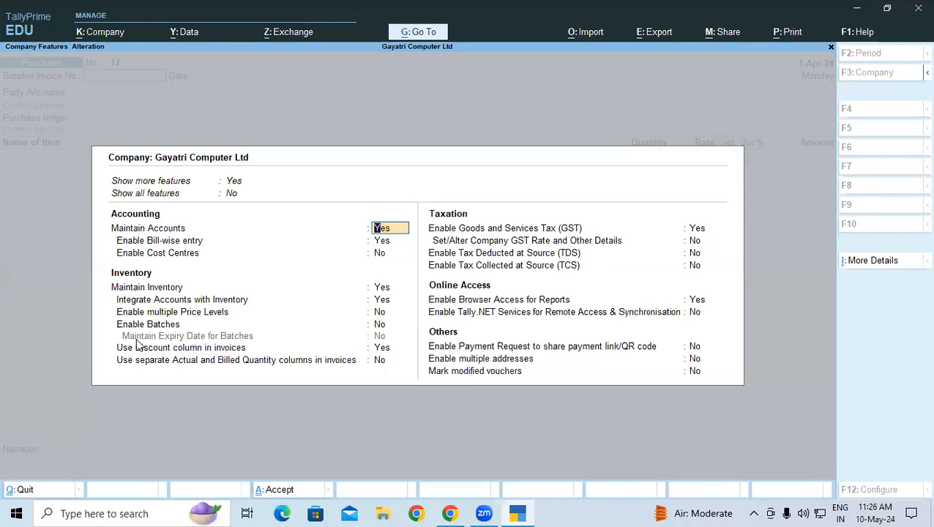
left_click(128, 363)
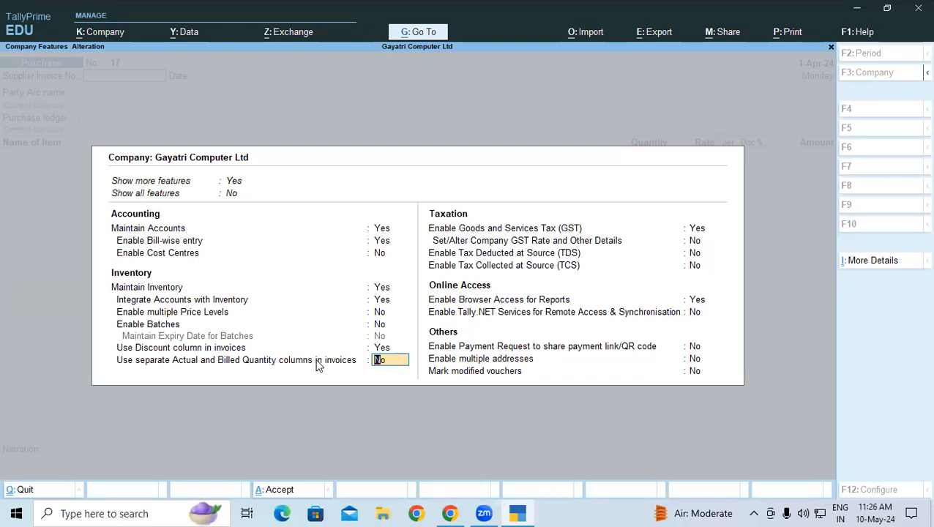
key("y")
key("Return")
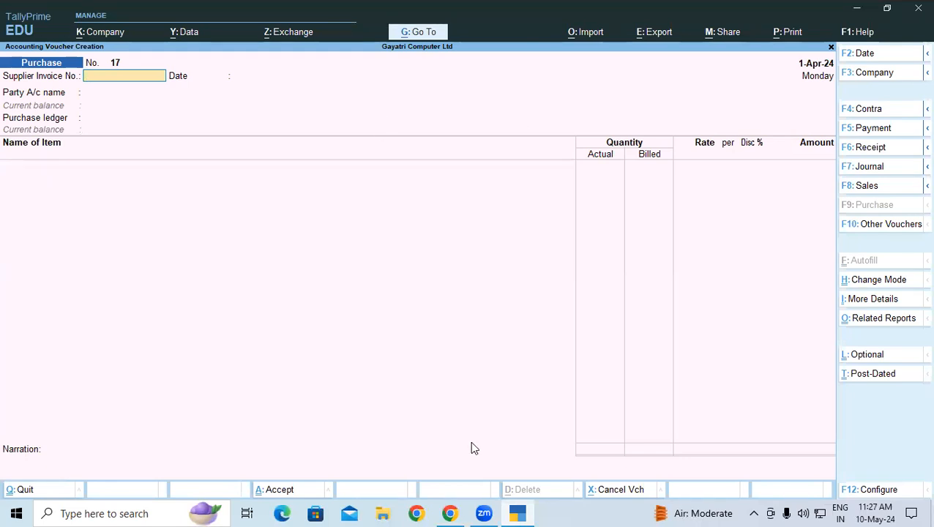
Switch to the PDF in the browser and examine exercise 16, highlighting the item, quantity, HSN code, supplier, rate, free piece and invoice number.
key("alt+Tab")
scroll(124, 315, "down", 1)
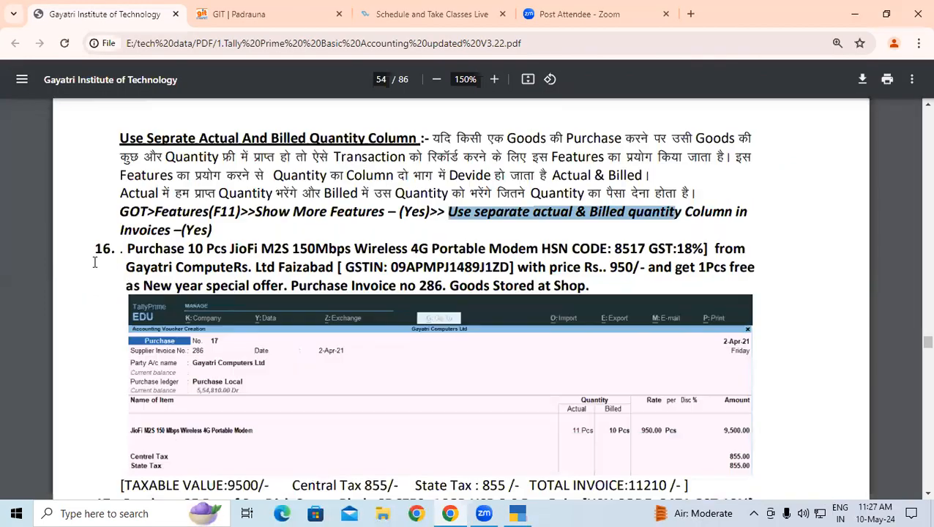
left_click_drag(129, 249, 536, 251)
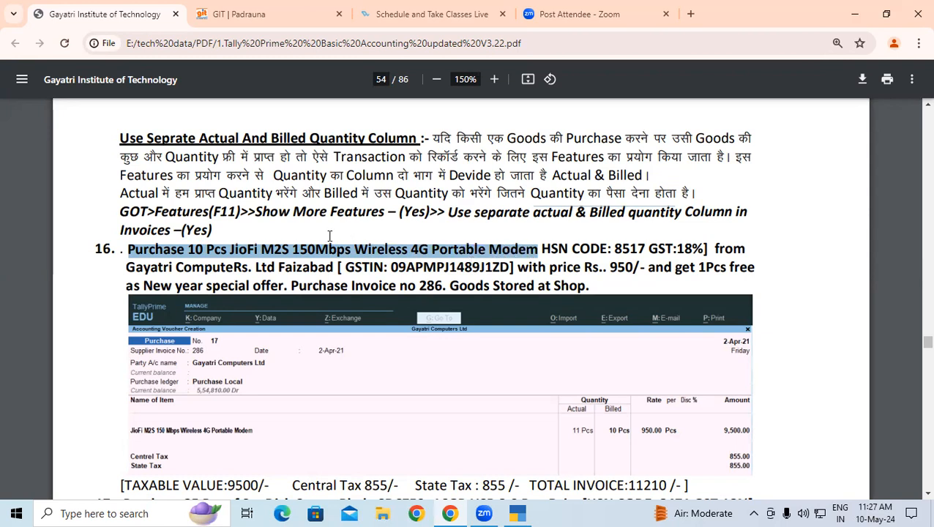
left_click(271, 254)
left_click_drag(232, 250, 257, 250)
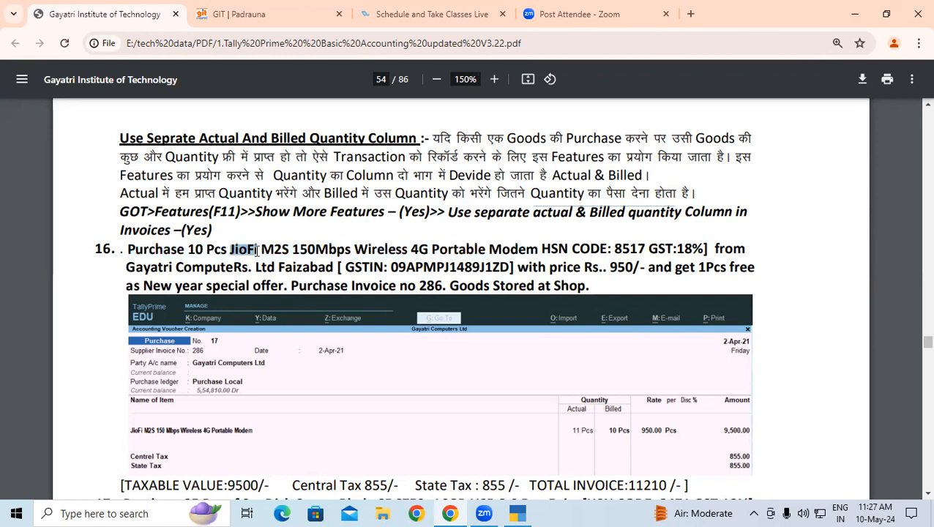
left_click_drag(189, 251, 233, 251)
left_click_drag(558, 250, 745, 249)
left_click_drag(126, 268, 334, 269)
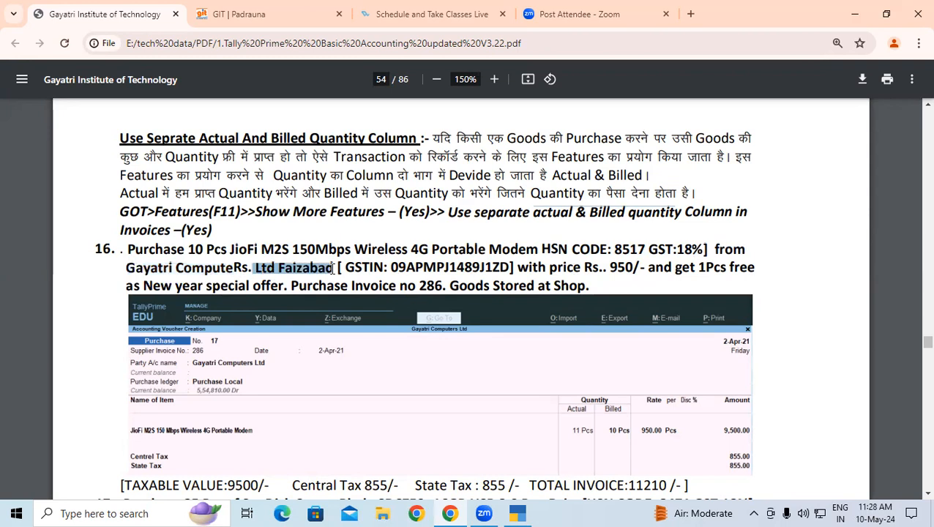
left_click_drag(391, 269, 630, 268)
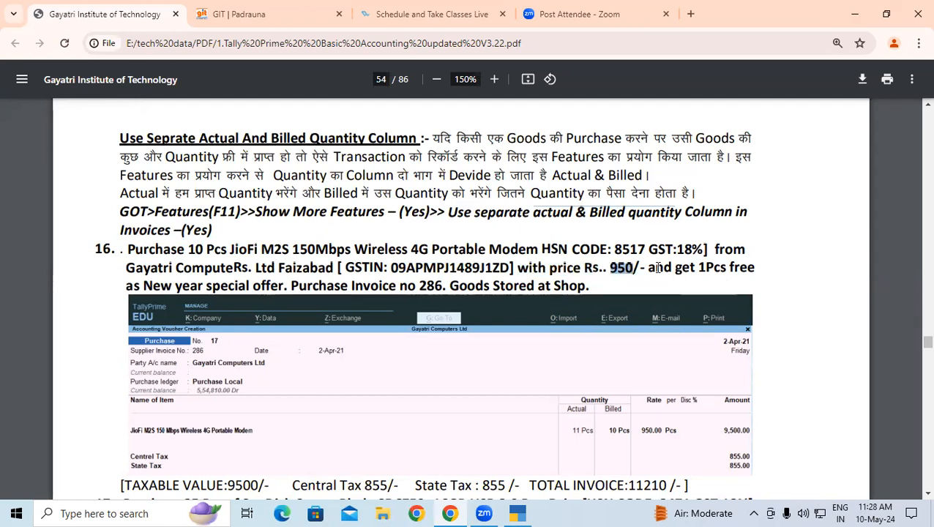
left_click_drag(692, 268, 730, 268)
left_click_drag(100, 311, 280, 287)
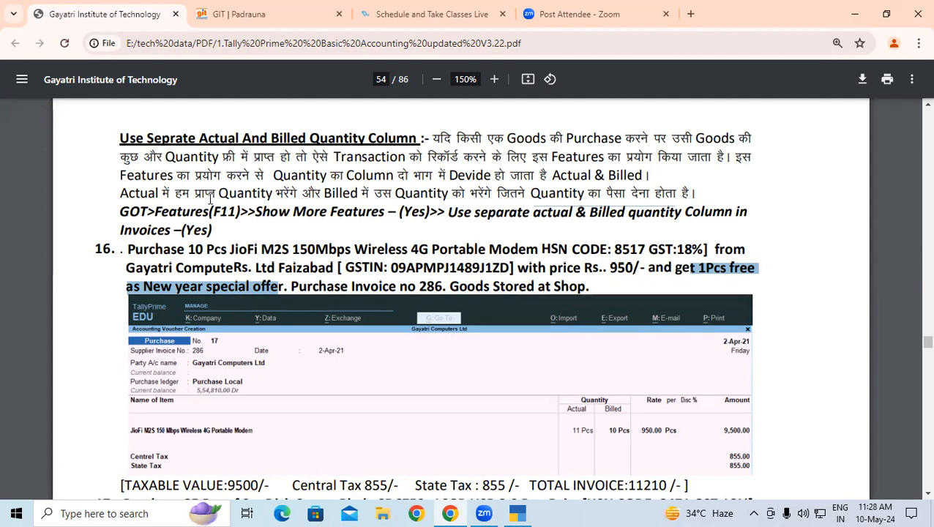
left_click_drag(420, 287, 445, 288)
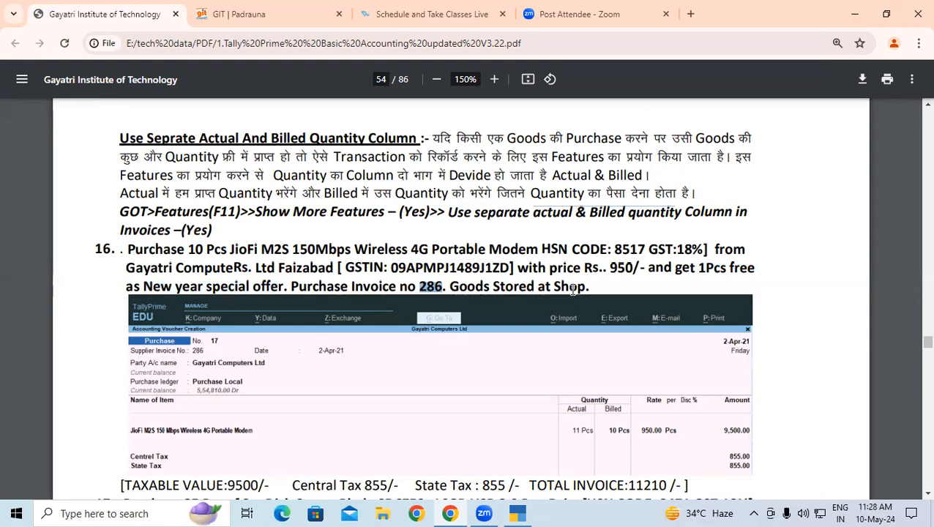
Switch to TallyPrime and enter supplier invoice number 286 with the date 1-Apr-24 in the purchase voucher.
left_click(516, 512)
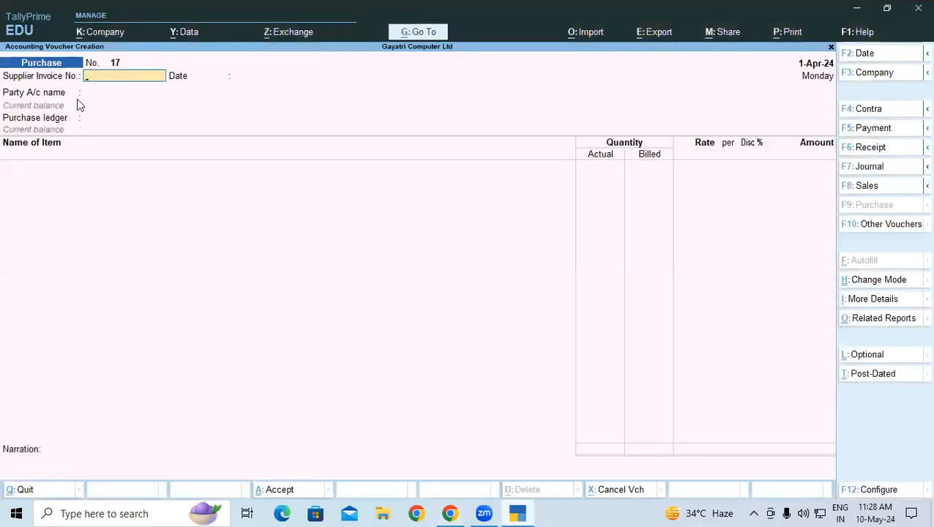
type("286")
key("Return")
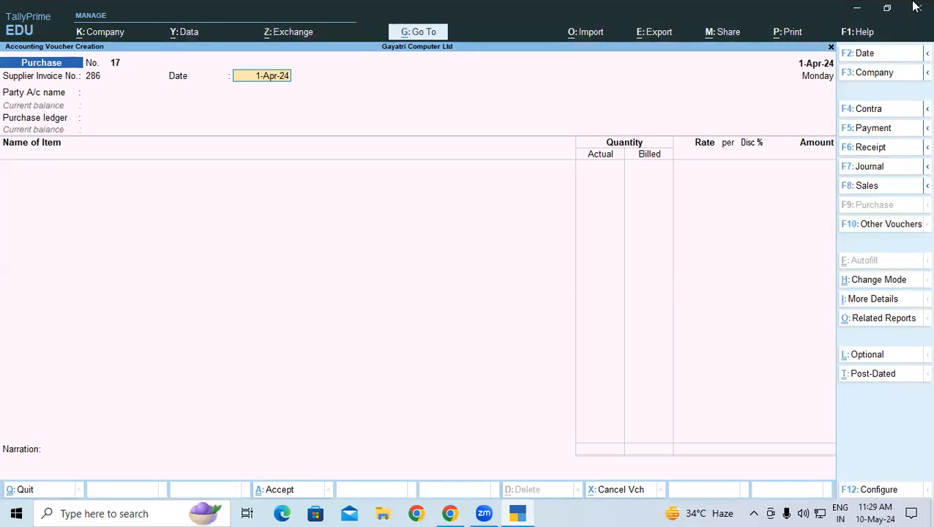
key("Return")
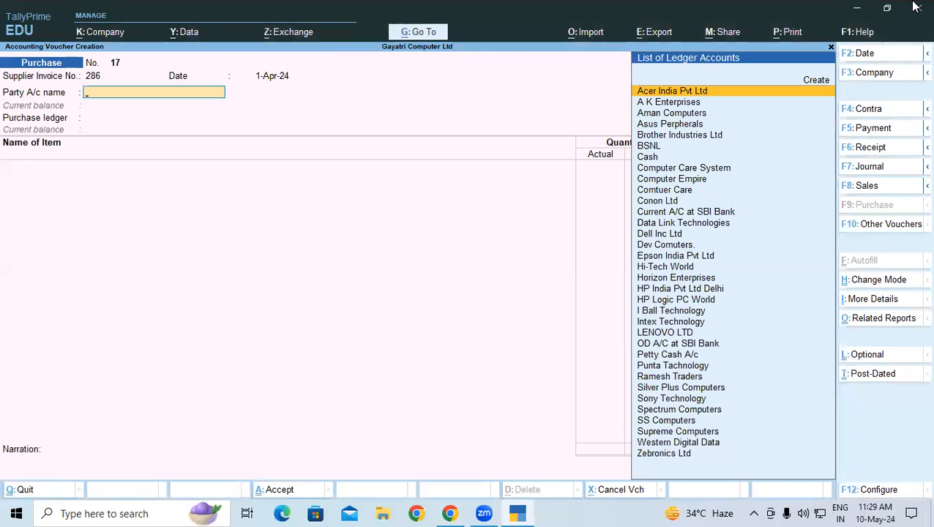
Start a new party ledger from the voucher and name it "Gayatri ComputeRs. Ltd", copied from the PDF exercise.
type("g")
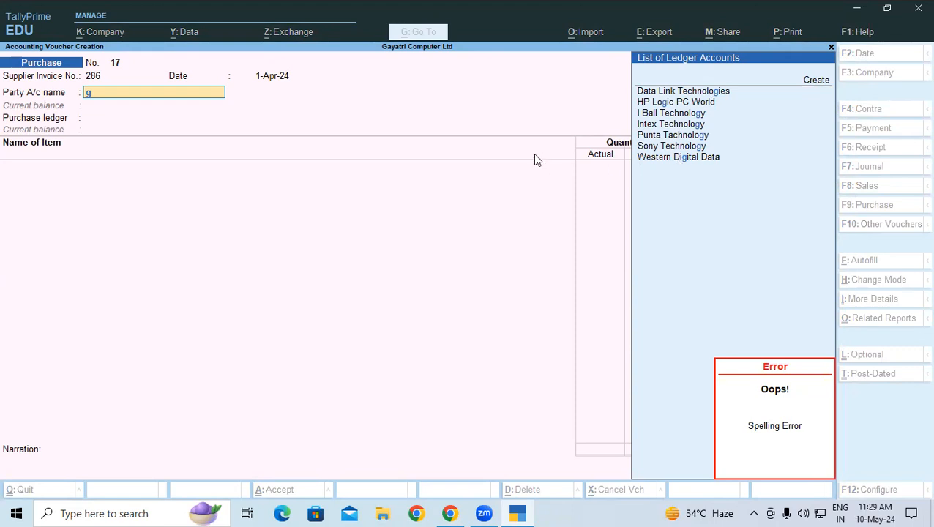
key("alt+c")
left_click(449, 513)
left_click_drag(130, 268, 269, 262)
key("ctrl+c")
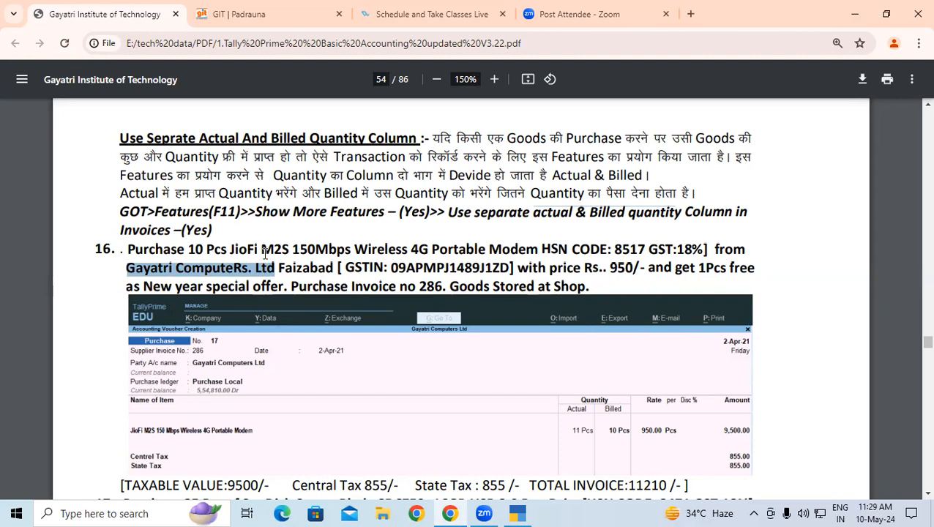
key("alt+Tab")
key("ctrl+v")
key("Return")
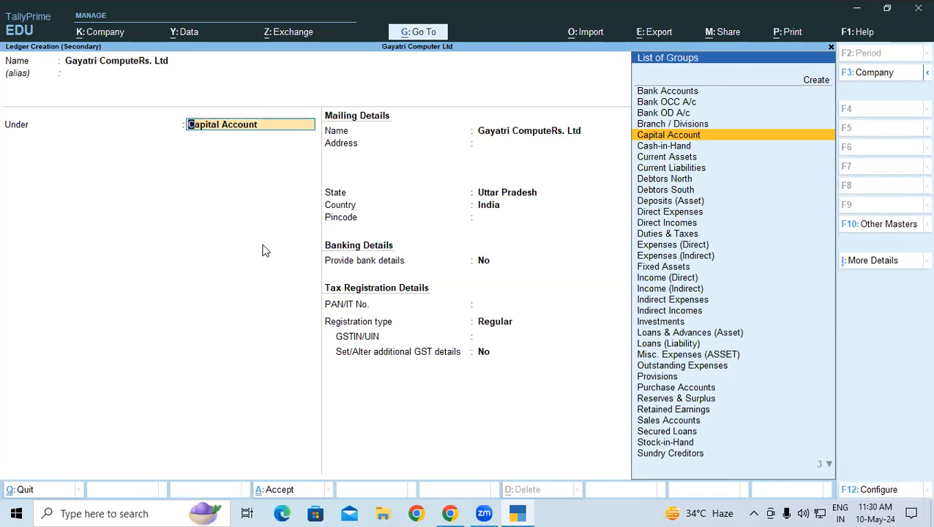
Place the ledger under Sundry Creditors, keeping bill-by-bill balances at Yes and the credit days check at No.
type("Sun")
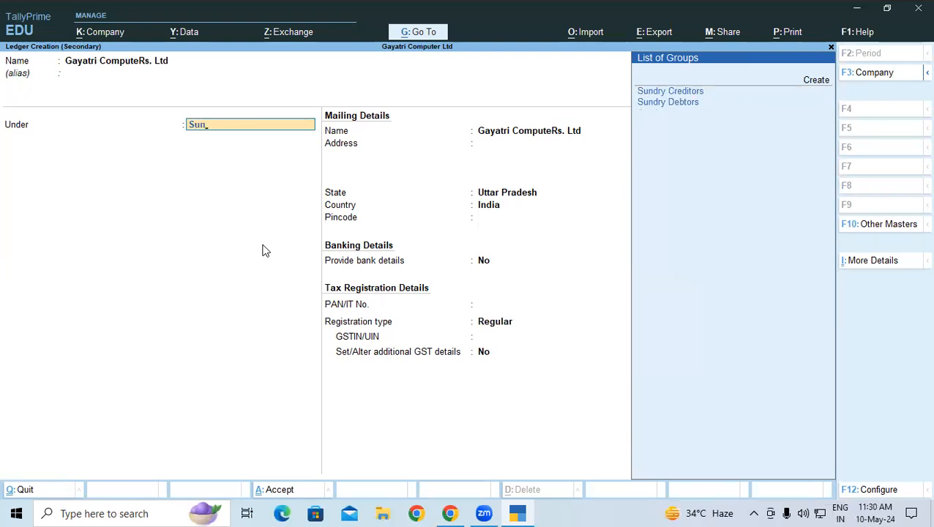
key("Return")
key("Return")
key("Return")
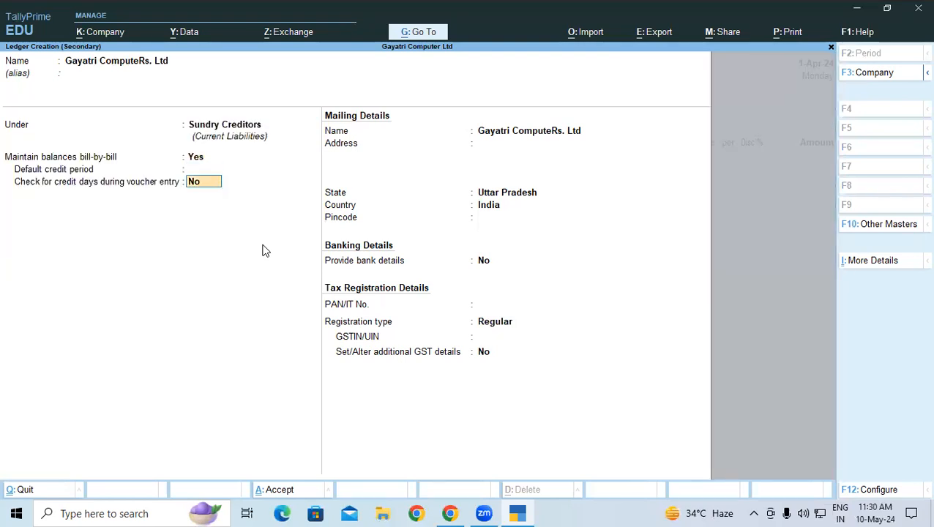
key("Return")
Copy "Faizabad" from the PDF as the ledger's address, keeping the default state, country, banking details and Regular registration type.
key("alt+Tab")
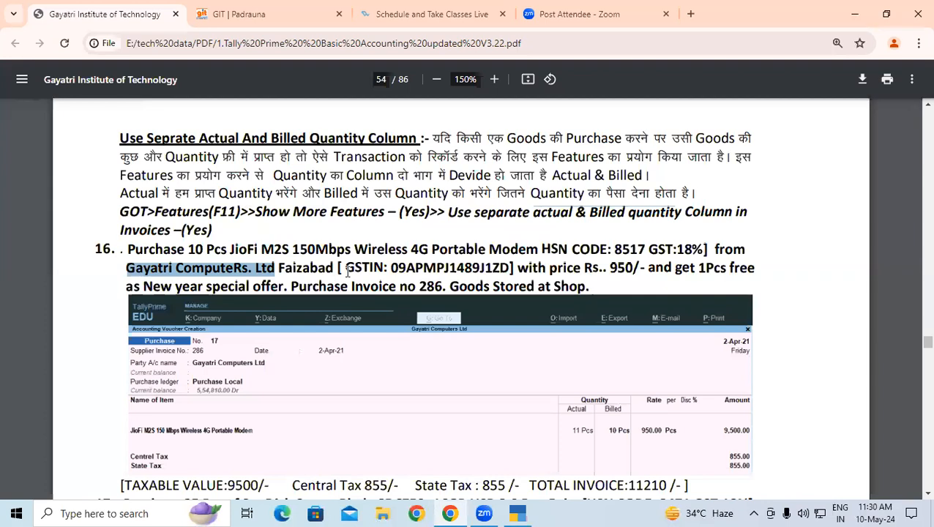
double_click(305, 268)
key("ctrl+c")
key("alt+Tab")
key("ctrl+v")
key("Return")
key("Return")
key("Return")
key("Return")
key("Return")
key("Return")
key("Return")
key("Return")
Copy the supplier's GSTIN from the PDF into the ledger's GSTIN/UIN and save the ledger without additional GST details.
key("alt+Tab")
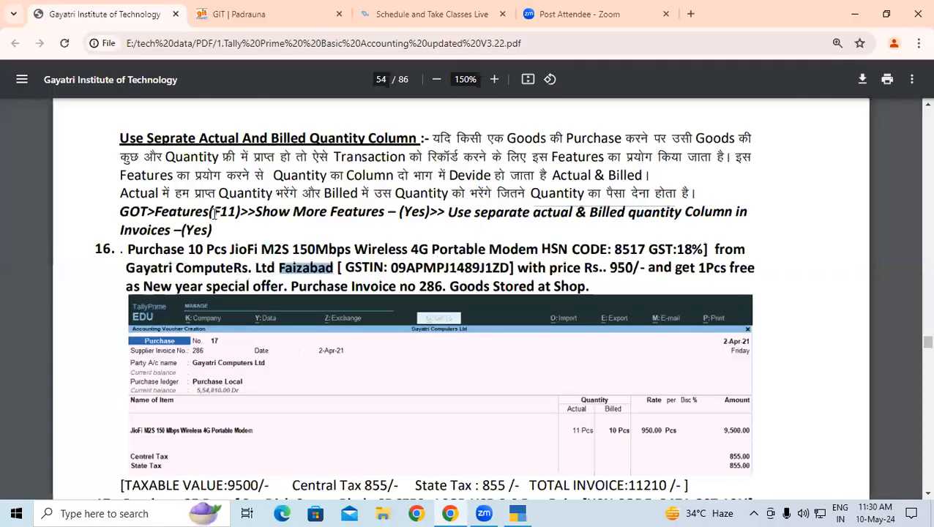
double_click(429, 268)
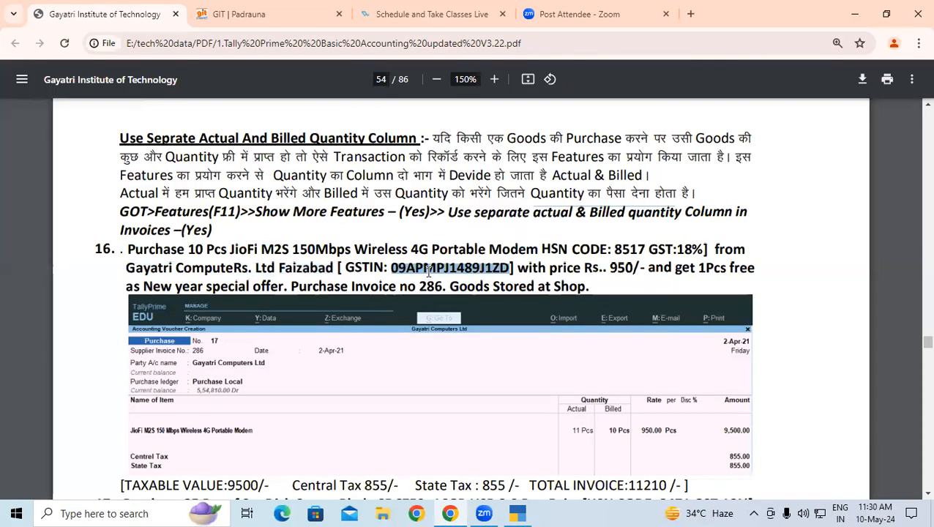
key("ctrl+c")
key("alt+Tab")
key("ctrl+v")
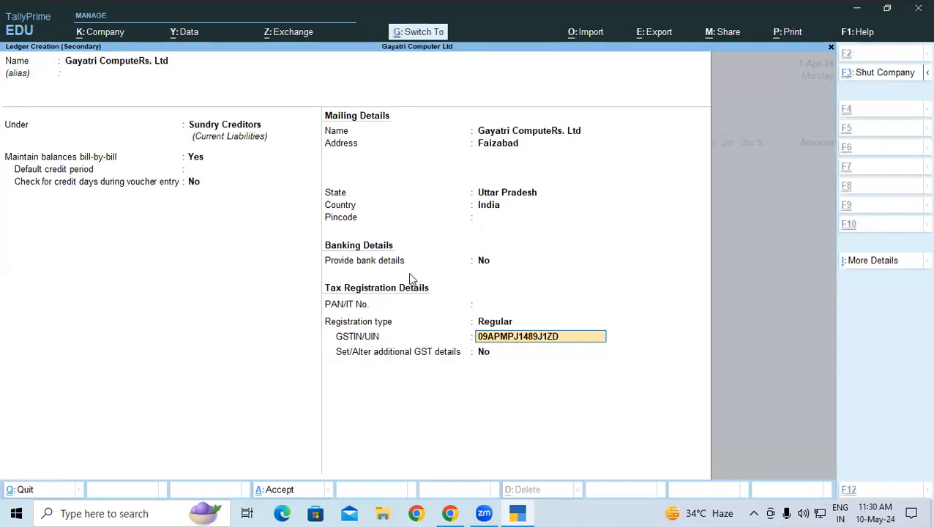
key("Return")
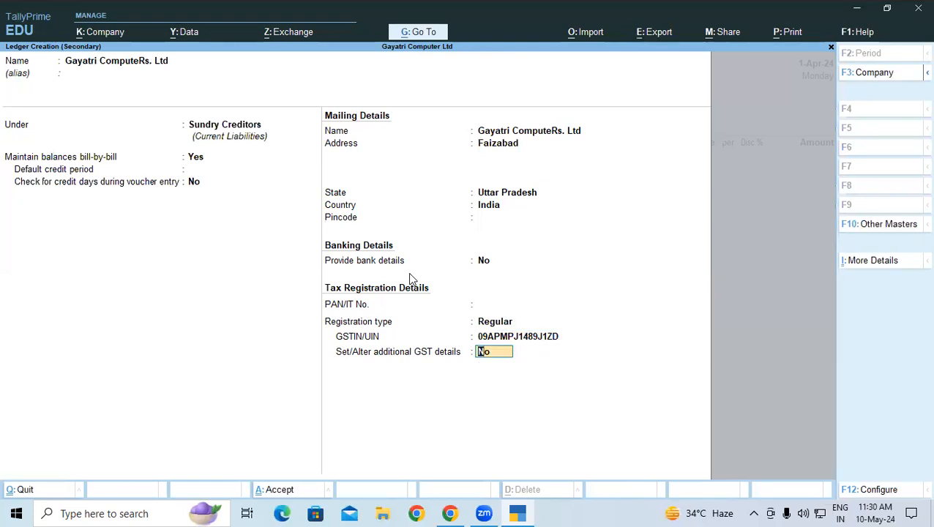
key("Return")
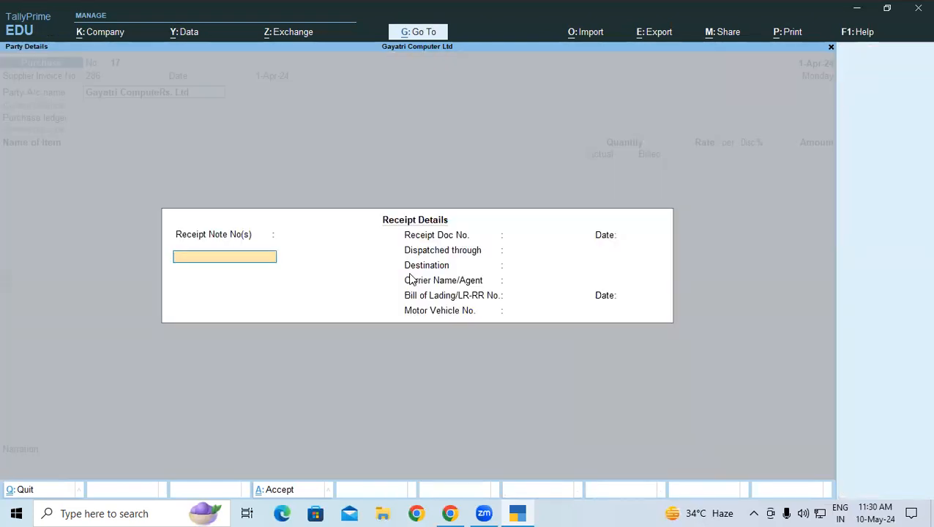
Accept the receipt and party details as they are and choose Purchase Local as the purchase ledger.
key("ctrl+a")
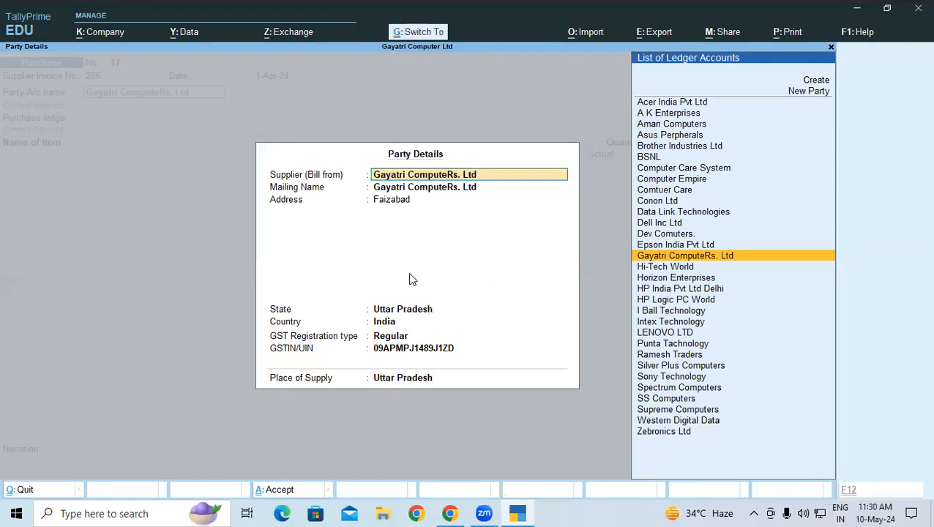
key("ctrl+a")
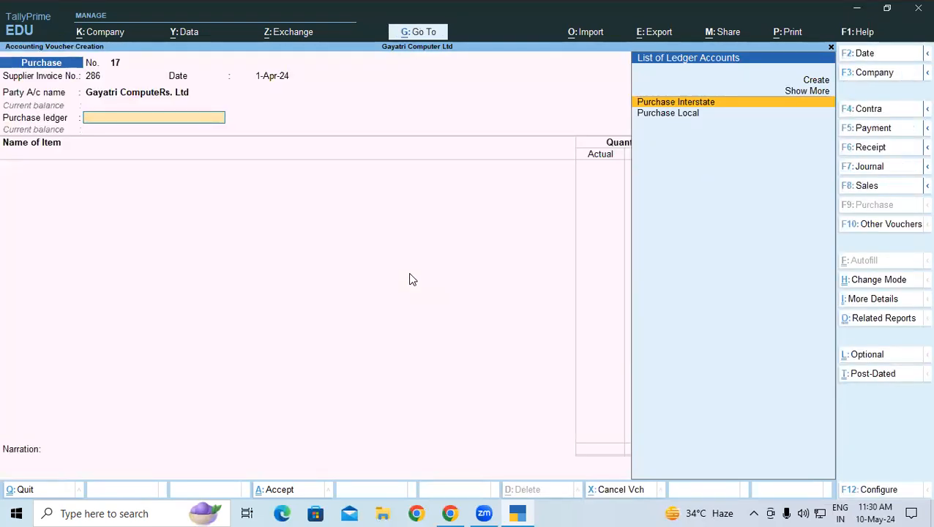
key("Down")
key("Return")
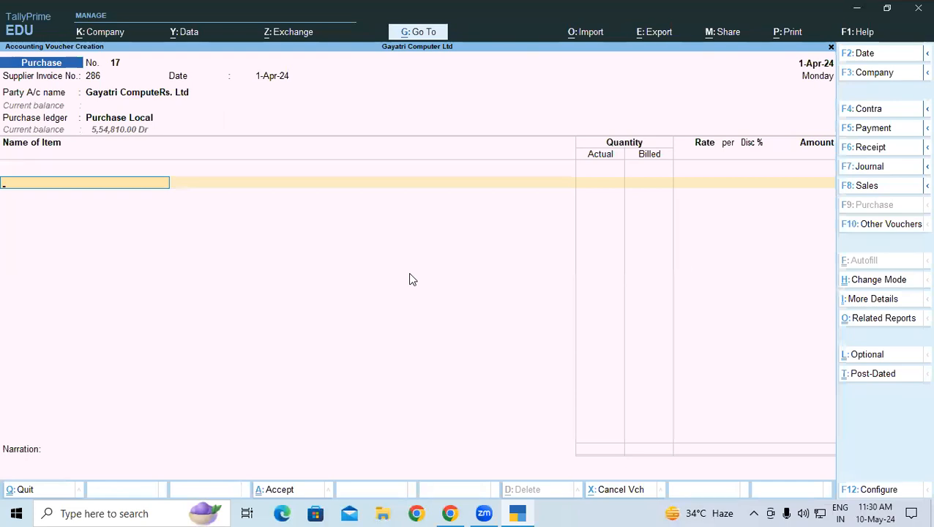
Start a new stock item for the purchase, copying its name "JioFi M2S 150Mbps Wireless 4G Portable Modem" from exercise 16 in the PDF.
type("j")
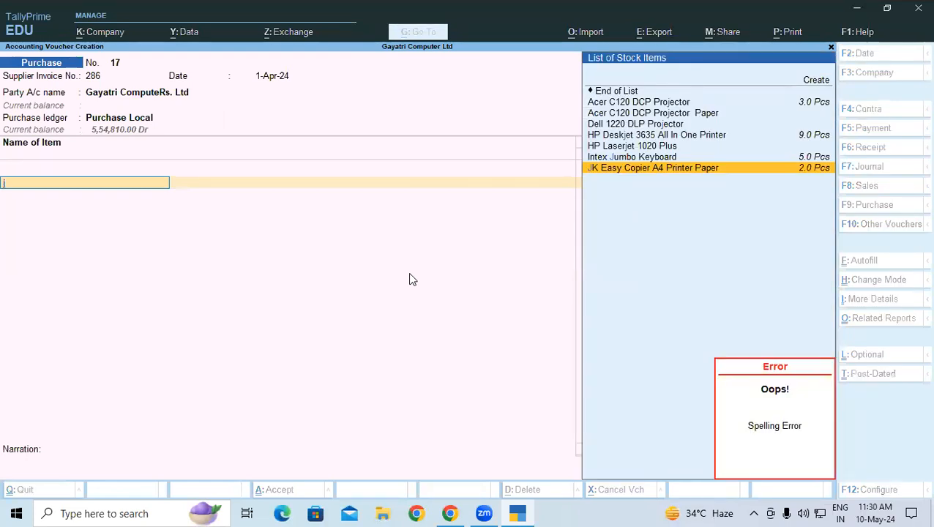
key("alt+Tab")
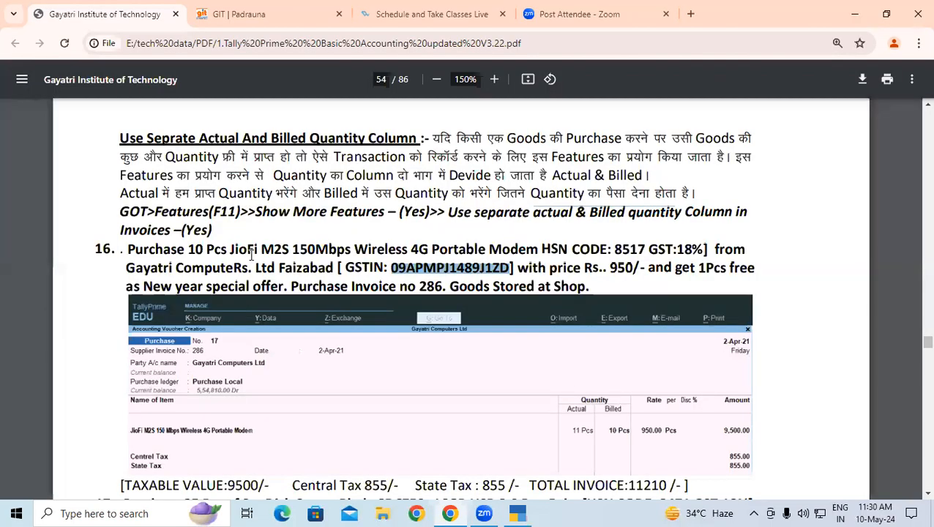
left_click_drag(230, 249, 537, 247)
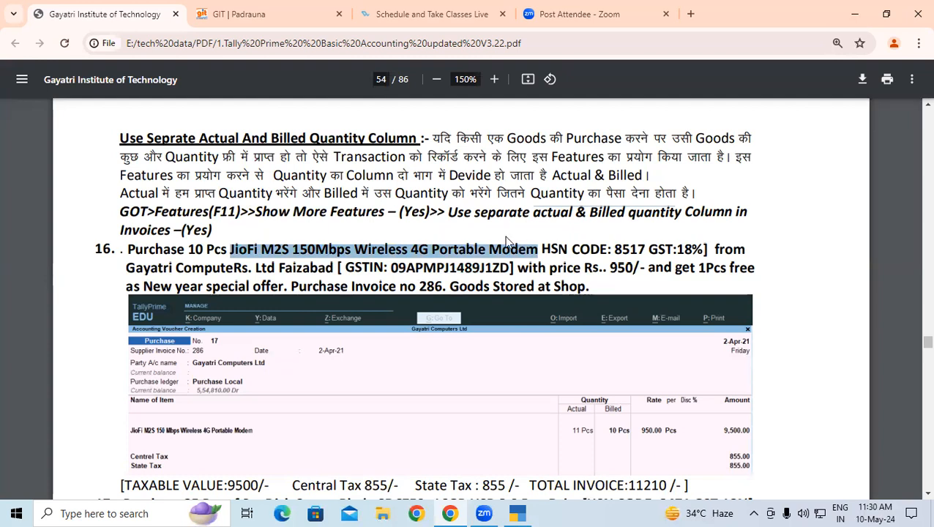
key("alt+Tab")
key("alt+c")
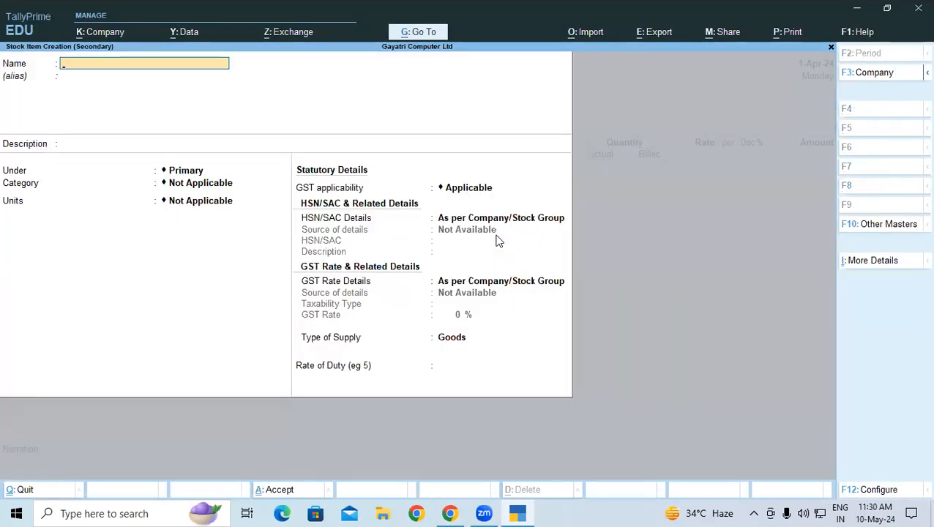
key("ctrl+alt+v")
key("Return")
key("Return")
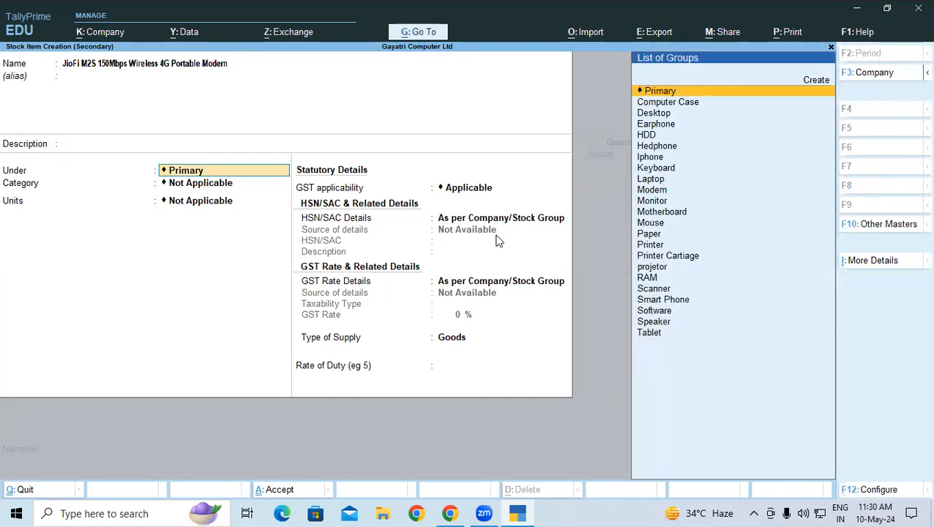
type("Mo")
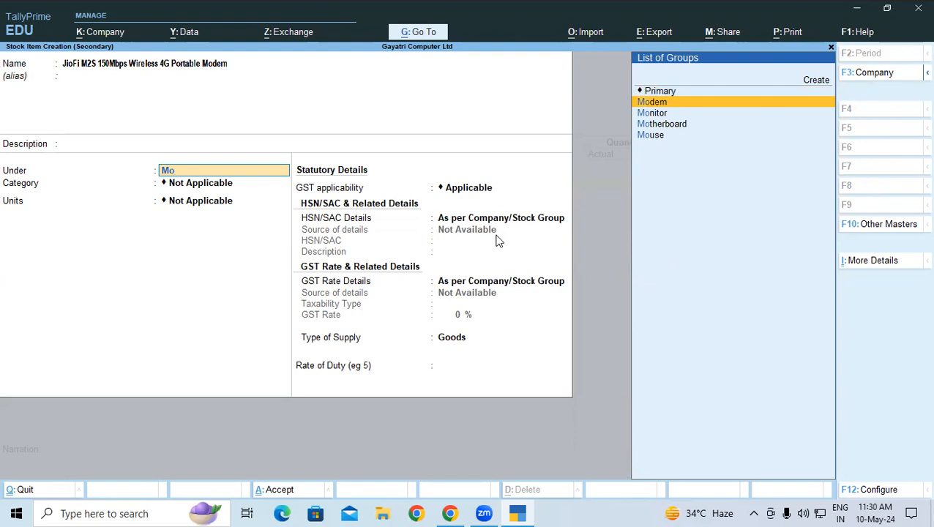
key("Up")
key("Up")
key("Return")
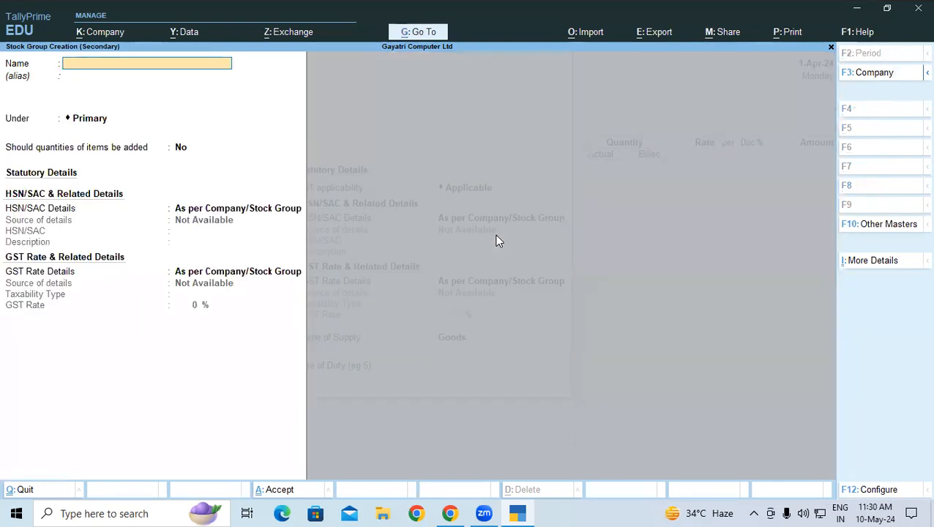
key("alt+Tab")
left_click_drag(615, 249, 703, 249)
key("alt+Tab")
key("Escape")
Place the new stock item under the existing Modem stock group.
key("Down")
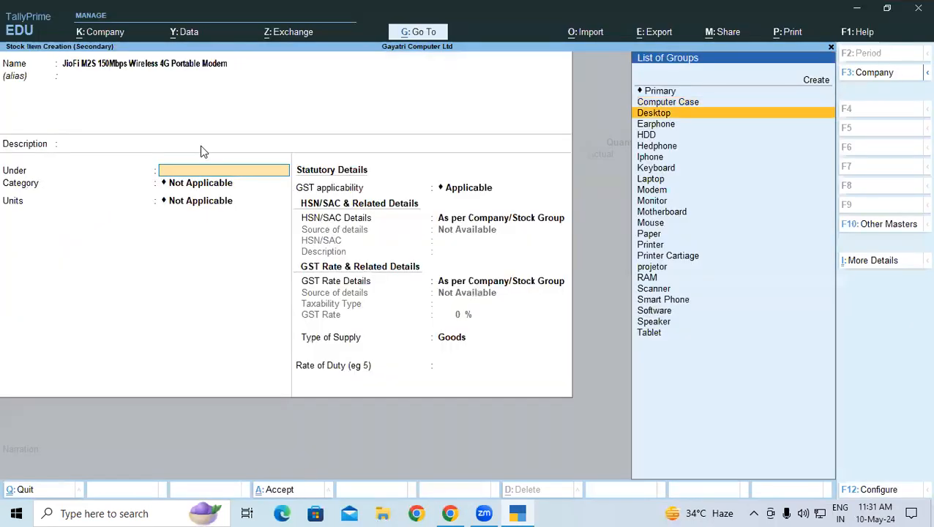
key("Down")
key("Down")
key("Down")
key("Down")
key("Down")
key("Down")
key("Down")
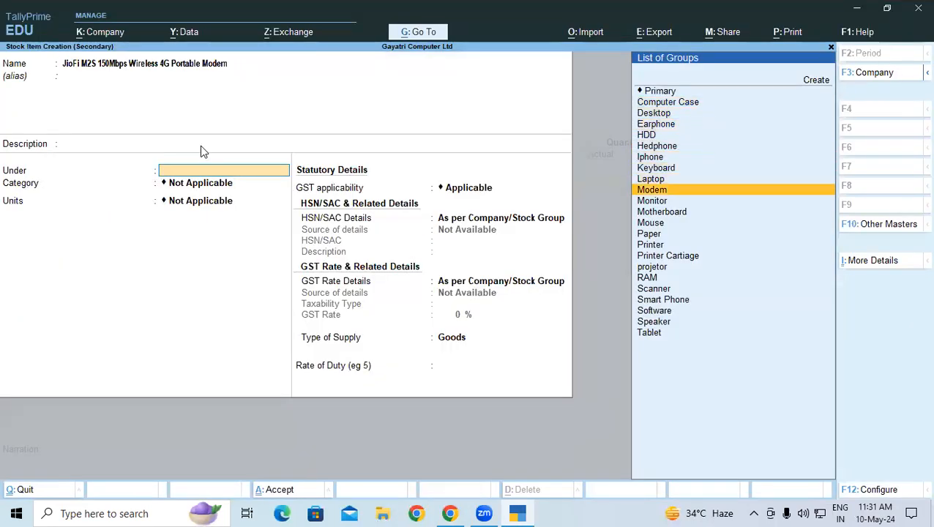
key("Return")
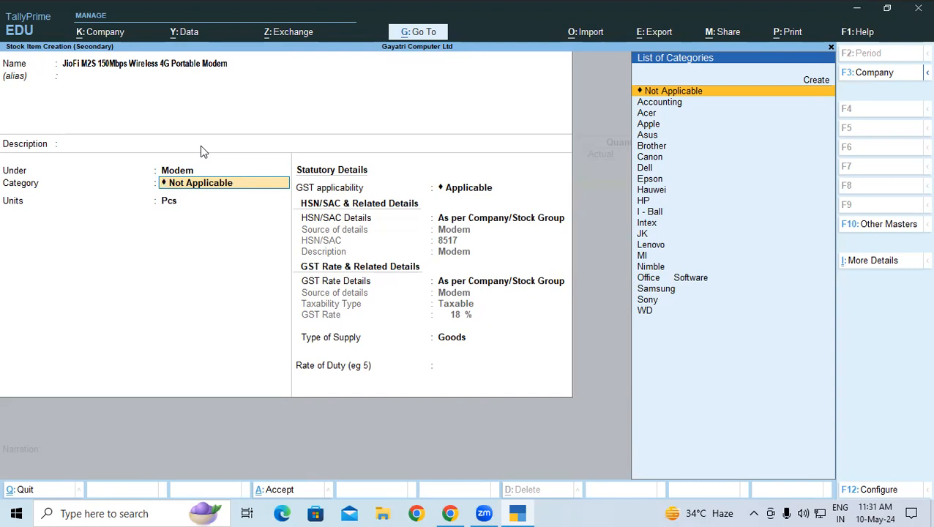
Create a stock category named Jio under Primary and assign it to the stock item.
type("J")
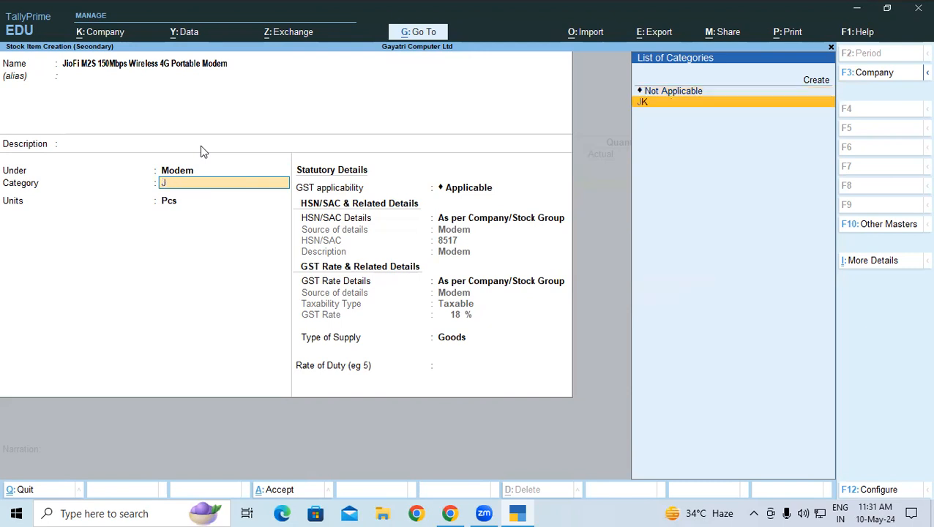
type("i")
key("Up")
key("Up")
key("Return")
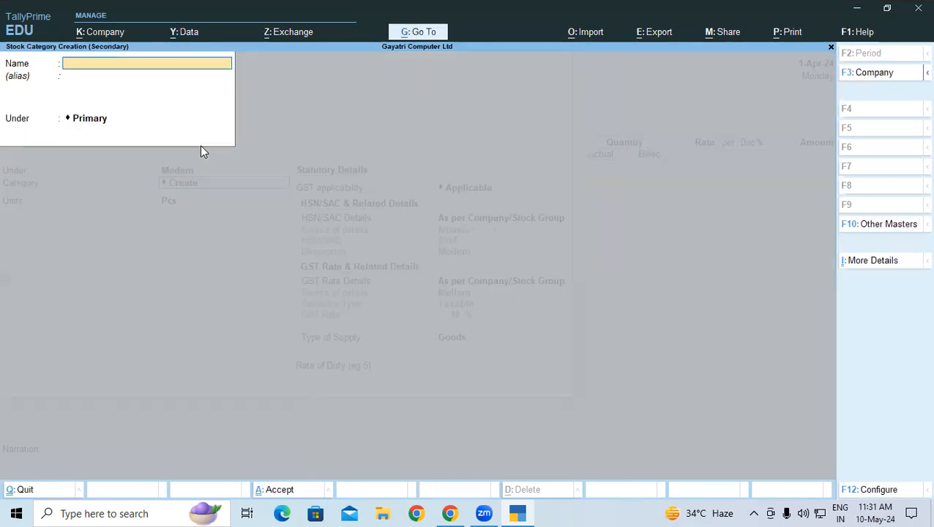
type("Jio")
key("Return")
key("Return")
key("Return")
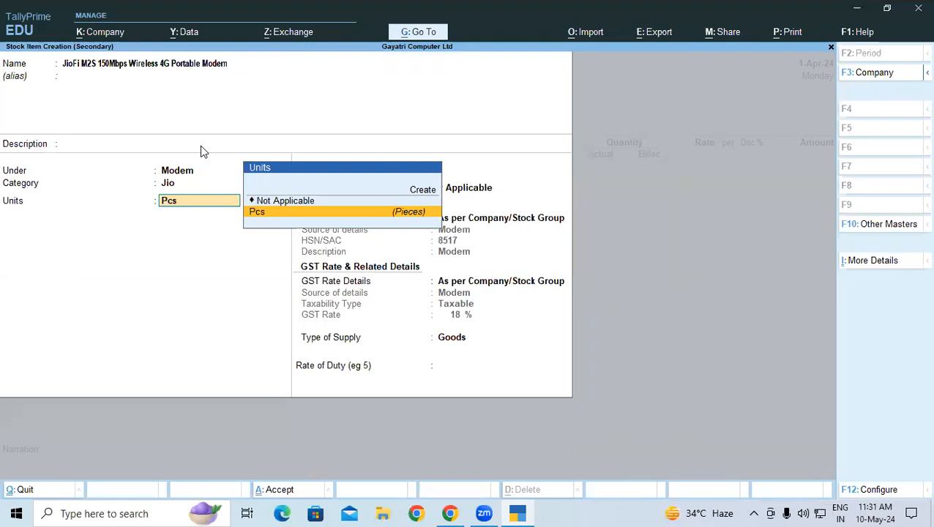
Keep Pcs as the unit and the HSN and GST details as per Company/Stock Group, and save the stock item without a duty rate.
key("Return")
key("Return")
key("Return")
key("Return")
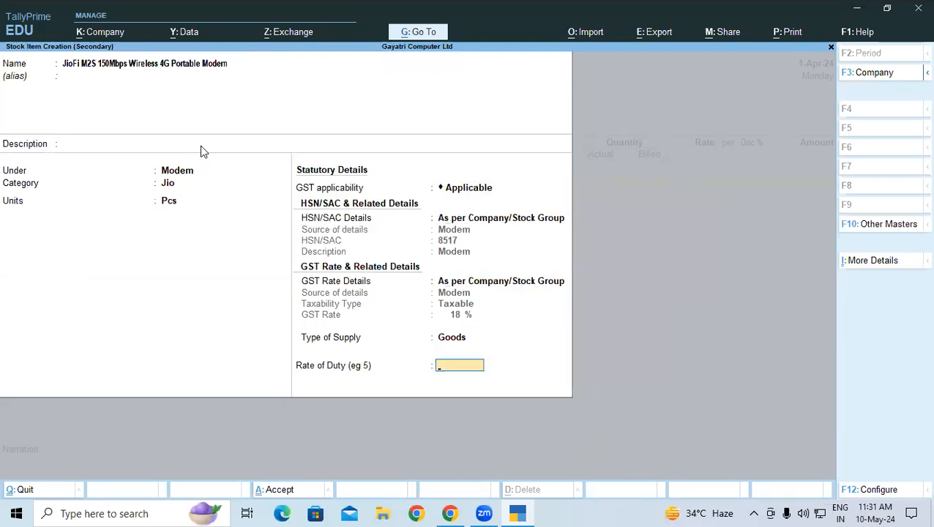
key("Return")
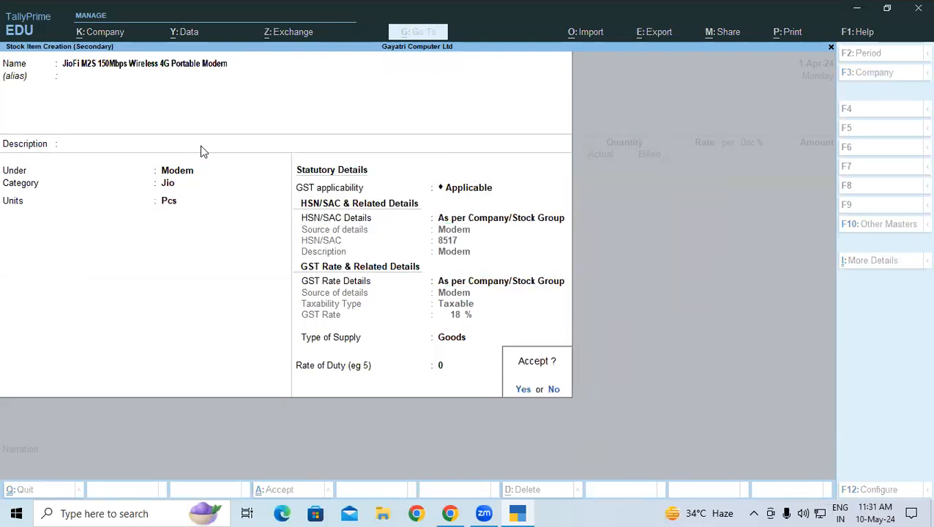
key("Return")
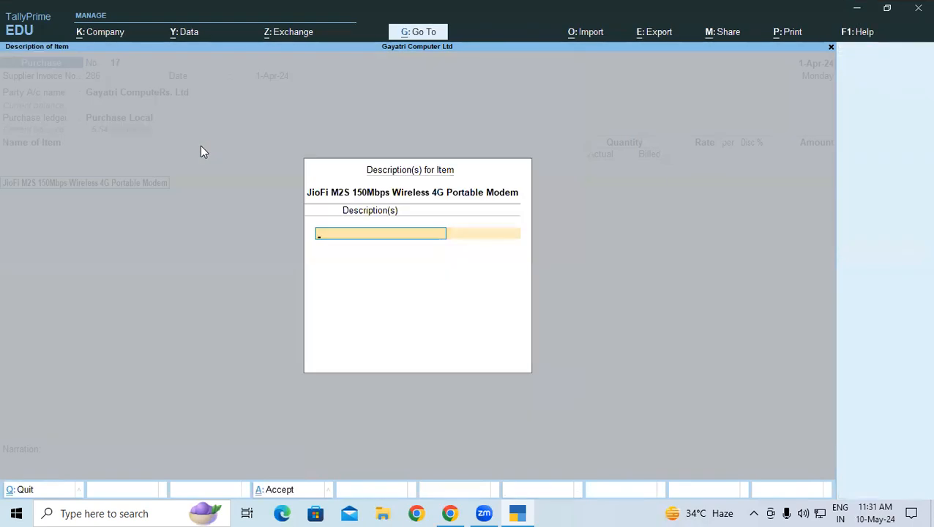
Leave the item description blank and allocate the modem to the Shop godown with 11 Pcs actual, 10 Pcs billed and a rate of 950.
key("Return")
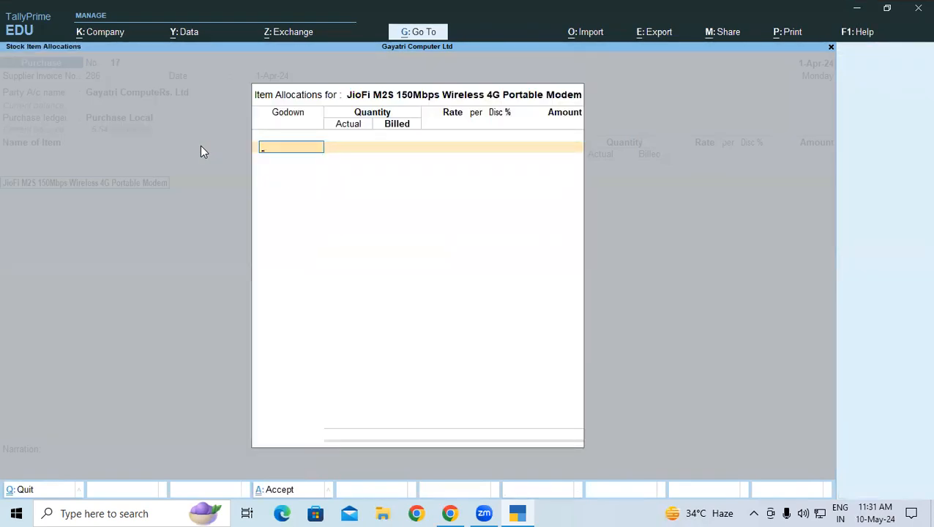
key("Down")
key("Return")
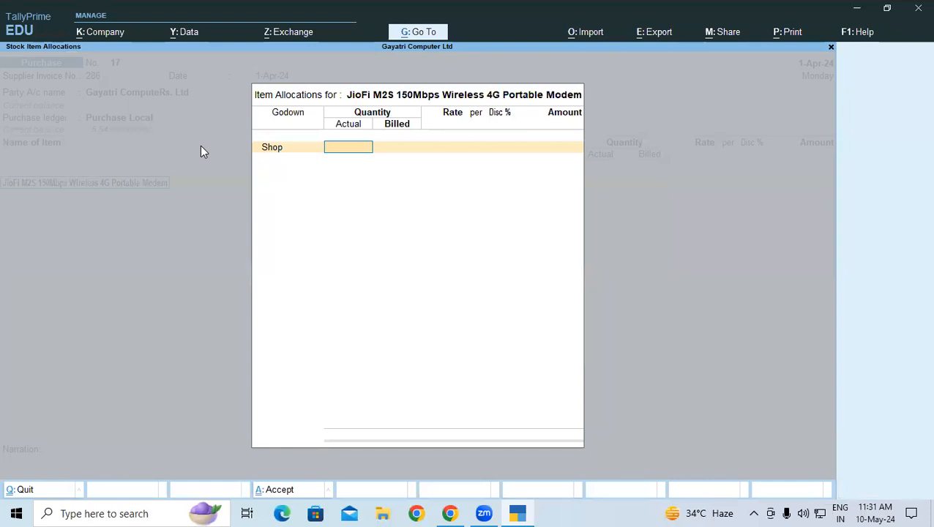
type("11")
key("Return")
type("10")
key("Return")
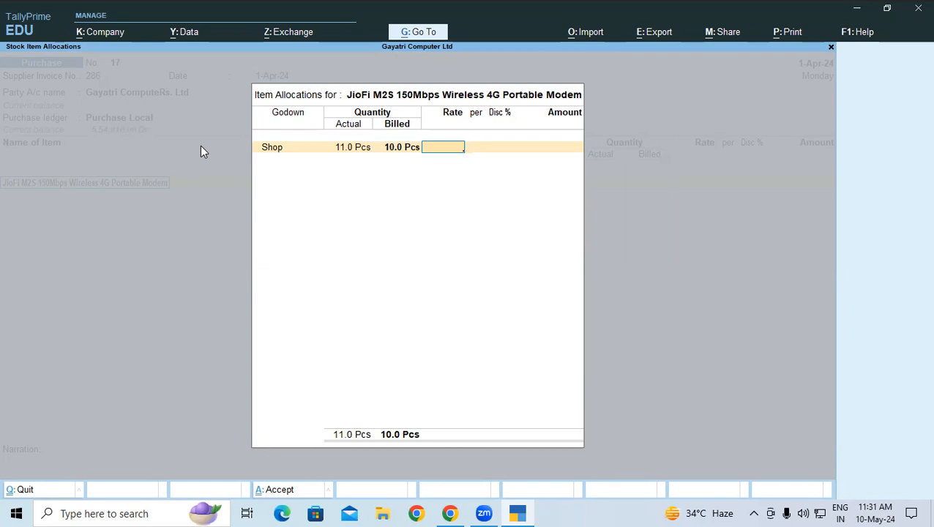
type("950")
key("Return")
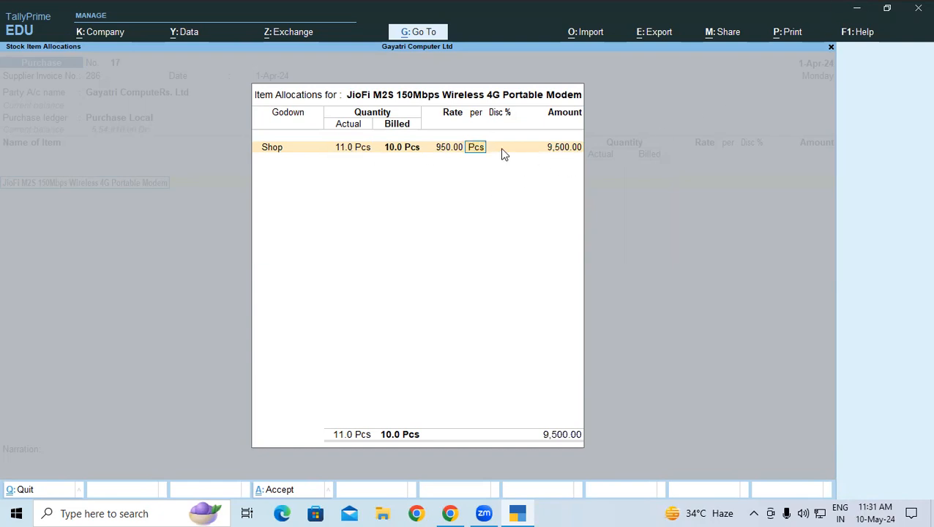
Try a billed quantity of 11 Pcs in the Shop allocation and set it back to 10 Pcs.
left_click(393, 150)
type("11")
key("Return")
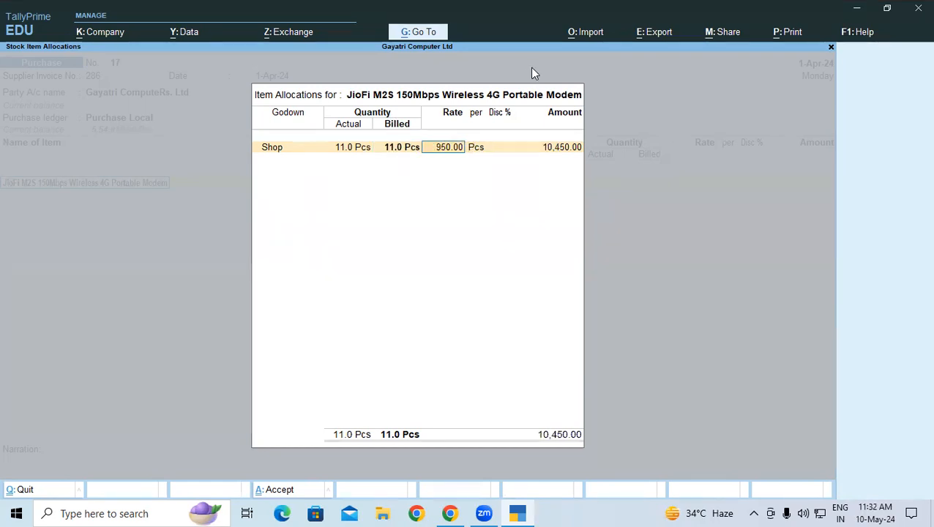
key("BackSpace")
type("10")
key("Return")
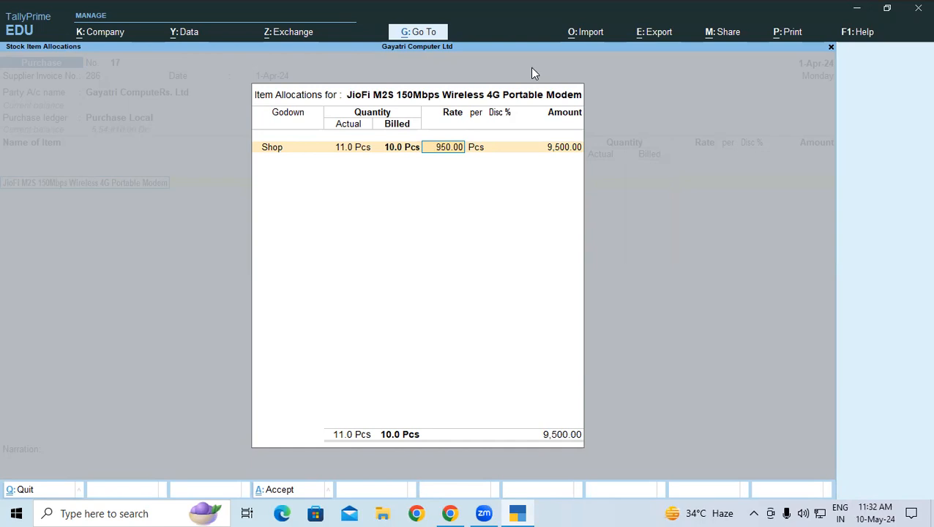
Accept the modem's allocation at 950 per Pcs without a discount and end the voucher's item list.
key("Return")
key("Return")
key("Return")
key("Return")
key("Return")
key("Return")
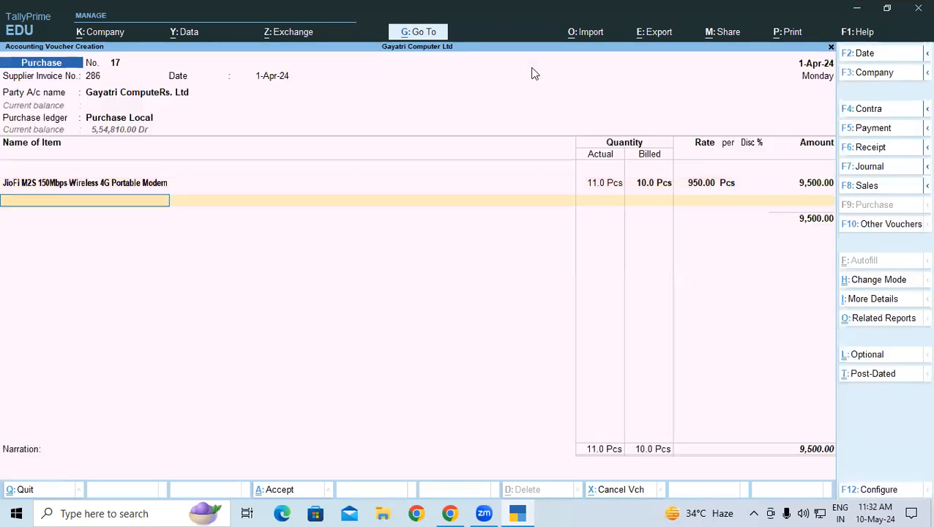
key("Return")
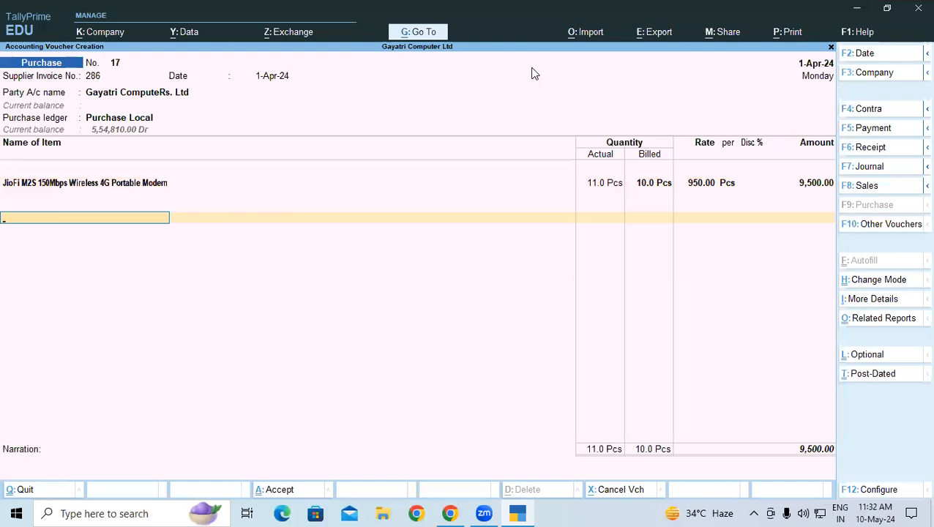
Add the Central Tax and State Tax ledgers to the purchase and save the voucher.
type("C+")
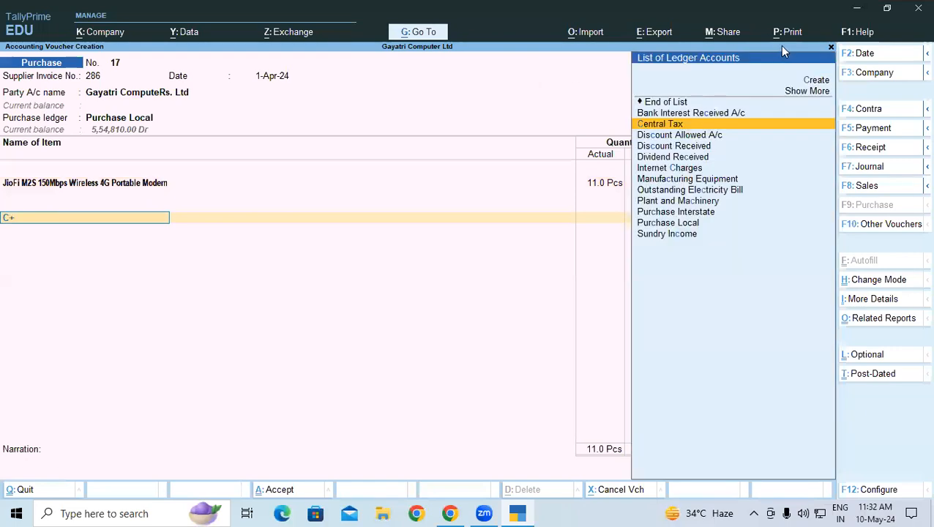
key("Return")
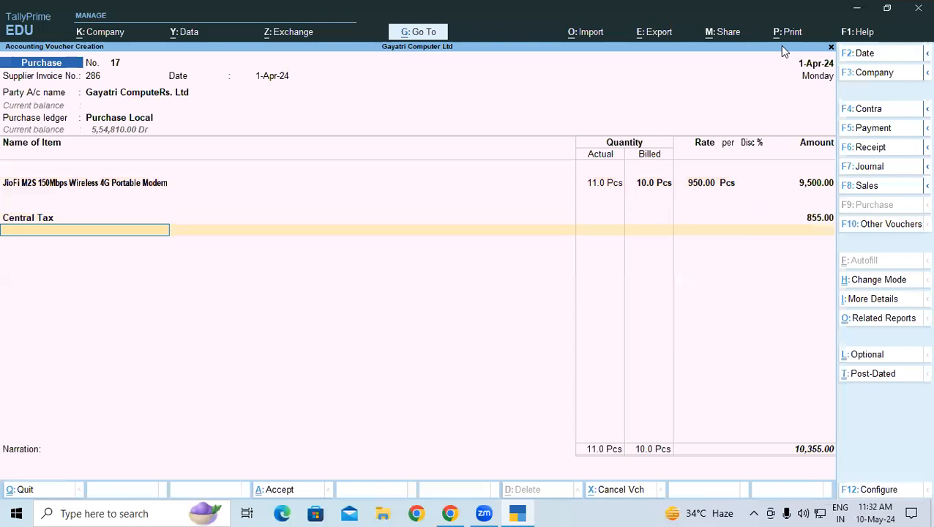
type("St")
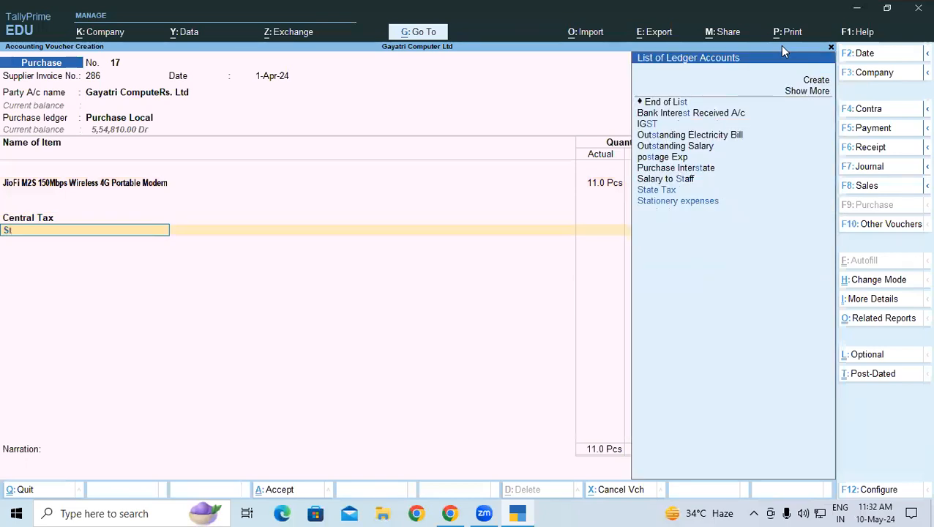
key("Down")
key("Up")
key("Return")
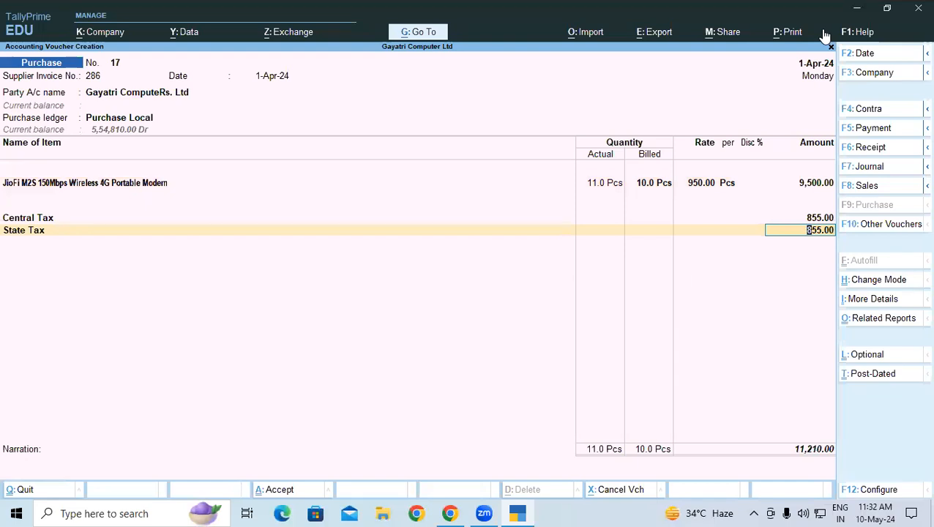
key("ctrl")
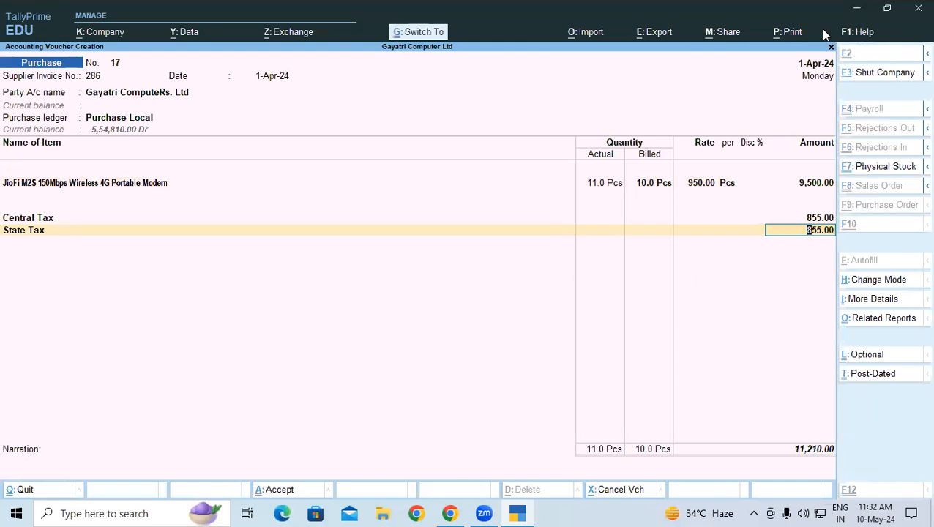
key("ctrl+a")
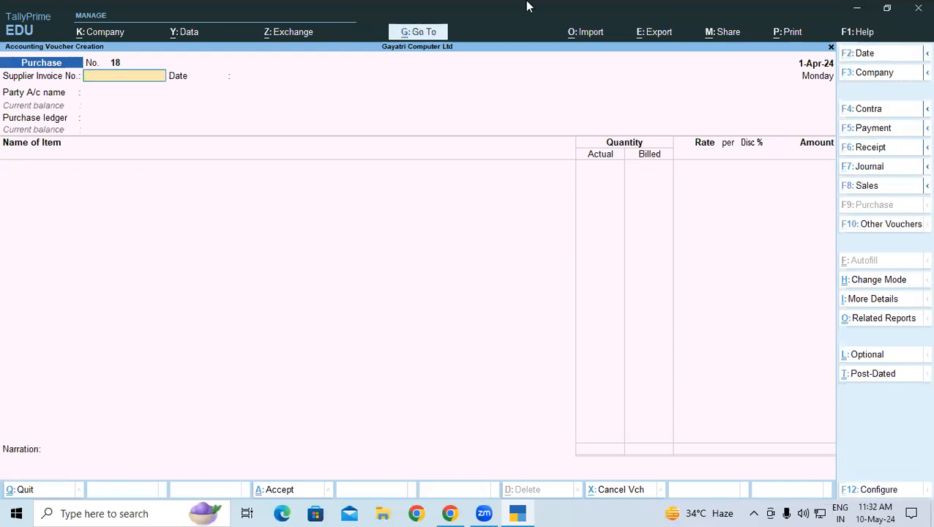
Switch to the PDF in Chrome and examine exercise 17 for the item, quantities, supplier, price, invoice number and storage location.
left_click(450, 514)
scroll(440, 329, "down", 5)
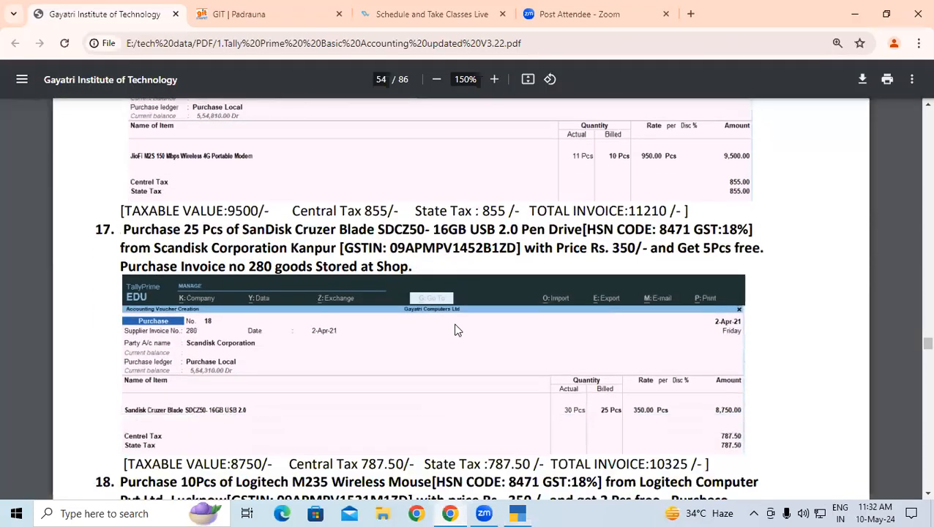
left_click_drag(124, 229, 413, 270)
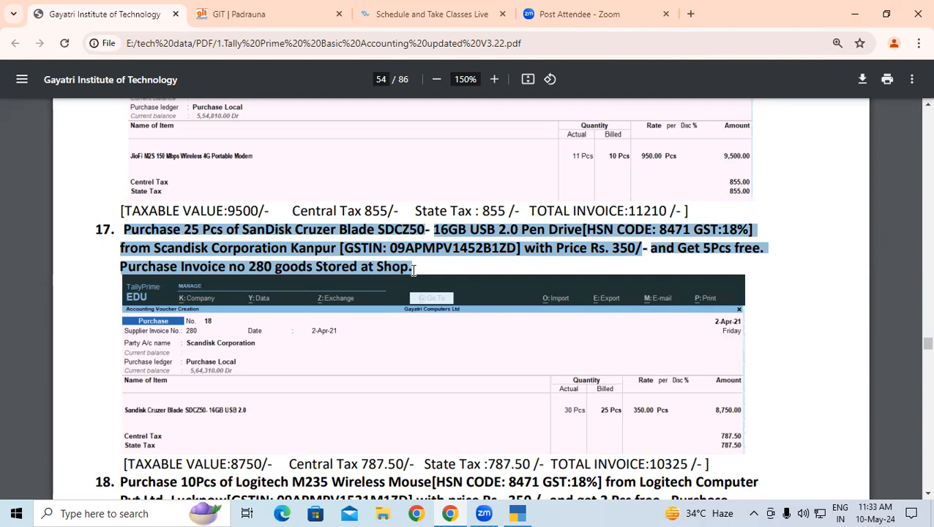
left_click(315, 236)
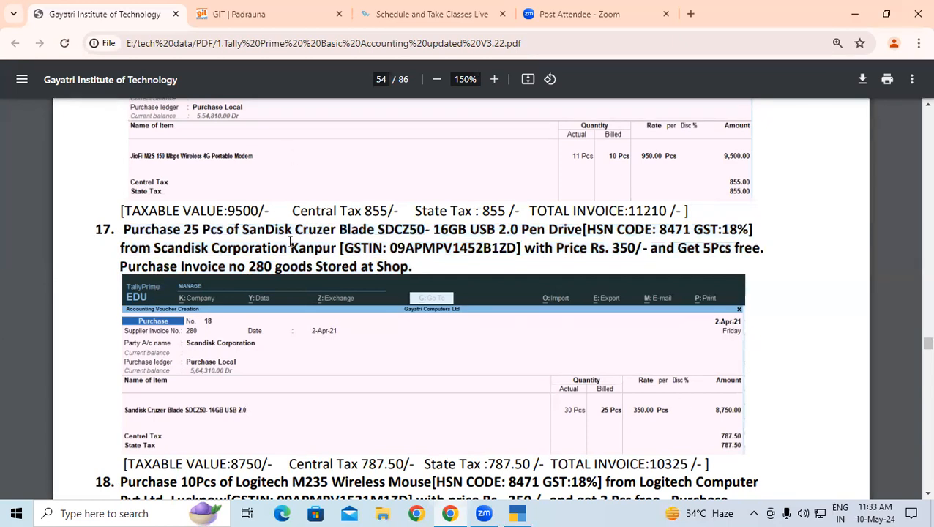
left_click_drag(258, 229, 376, 226)
left_click_drag(529, 229, 583, 229)
left_click_drag(184, 230, 583, 229)
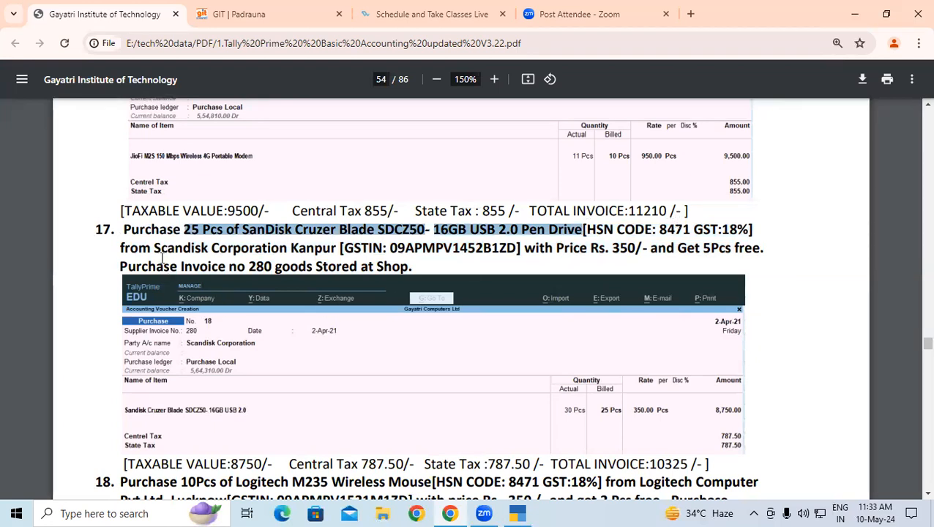
left_click(156, 250)
left_click_drag(177, 252, 332, 253)
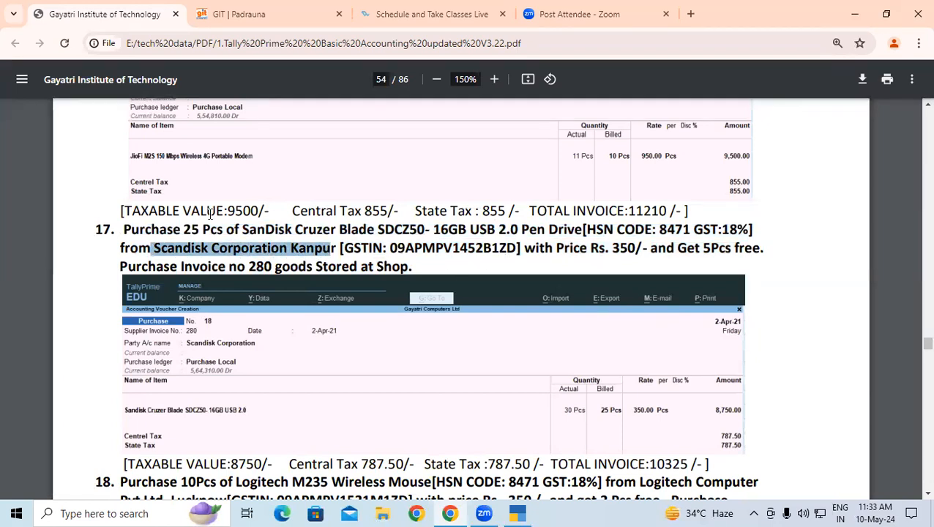
Examine exercise 17's unit price, free pieces and storage location in the PDF.
left_click(189, 230)
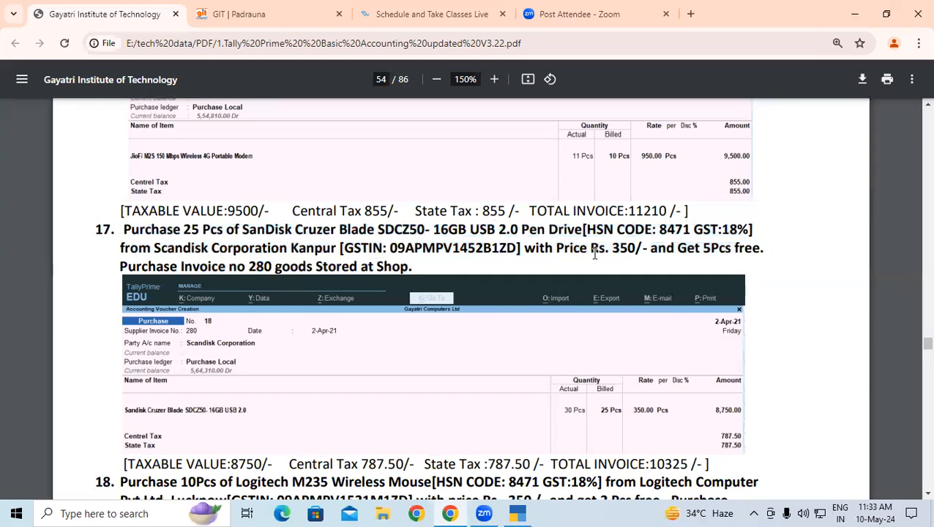
left_click_drag(613, 250, 762, 249)
left_click(735, 260)
left_click_drag(690, 249, 768, 250)
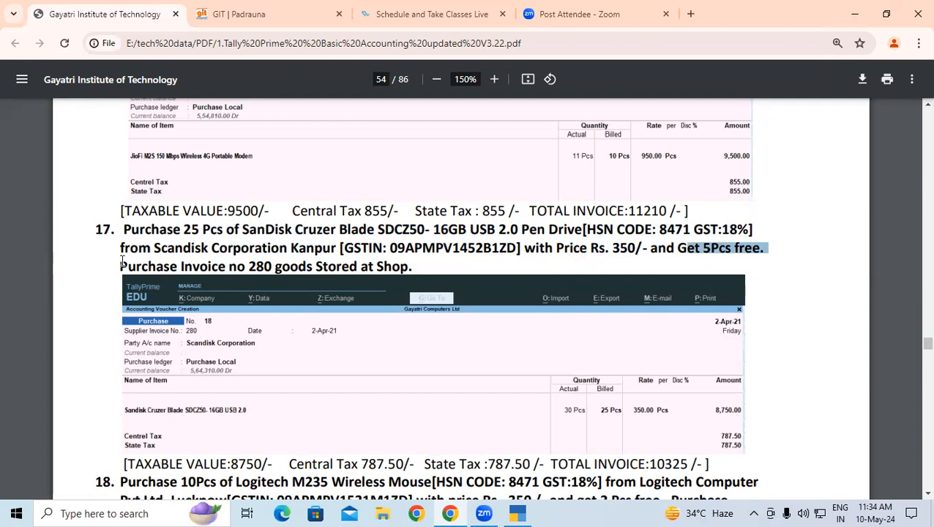
left_click(227, 275)
left_click_drag(237, 269, 418, 269)
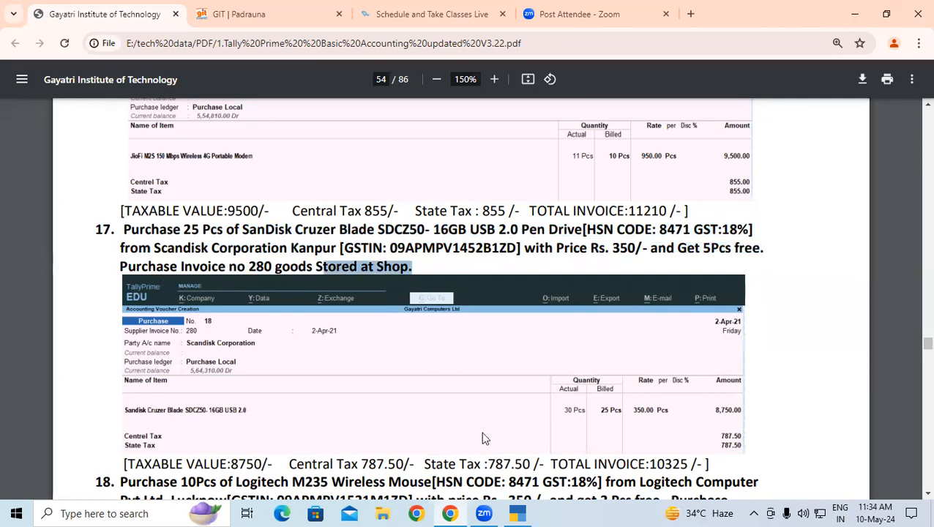
Switch to TallyPrime and enter supplier invoice number 280 dated 1-Apr-24 in the new purchase voucher.
key("alt+Tab")
type("2")
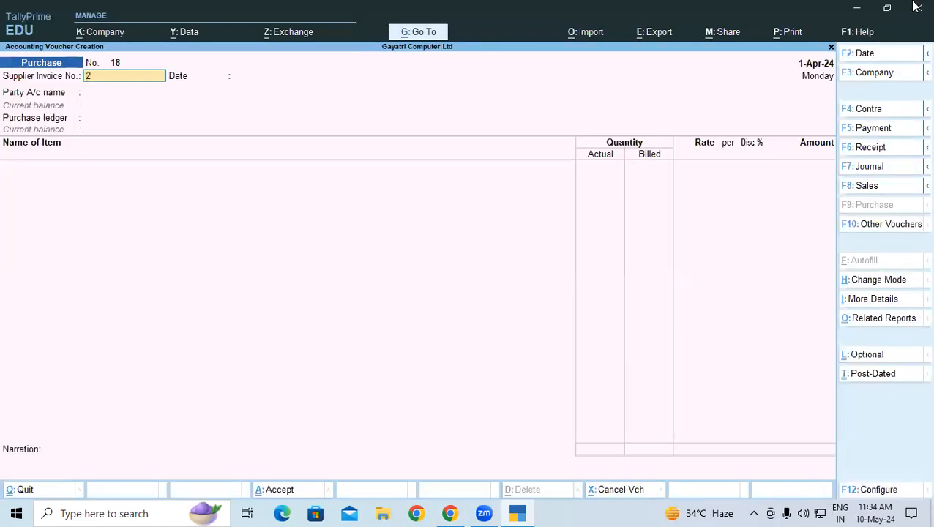
type("80")
key("Return")
key("Return")
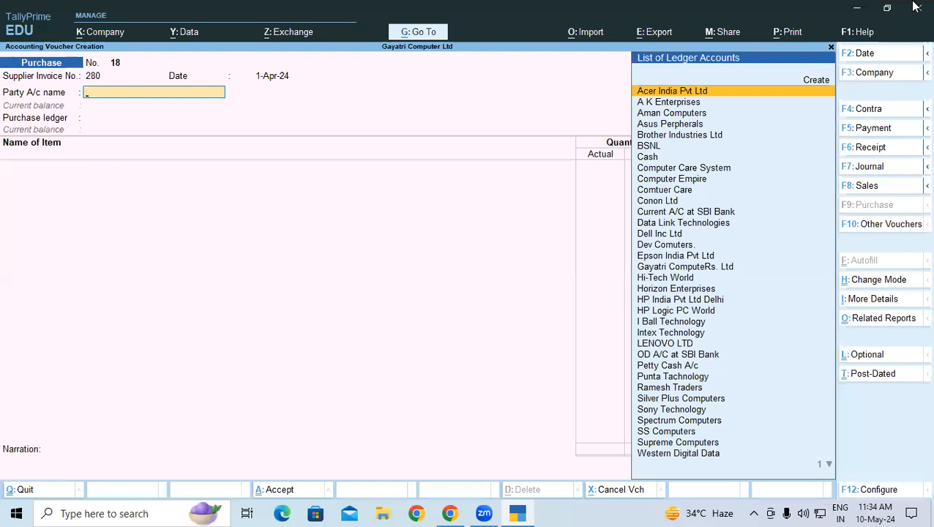
Create a new party ledger from the voucher, using the supplier name Scandisk Corporation copied from the PDF in Chrome.
type("s")
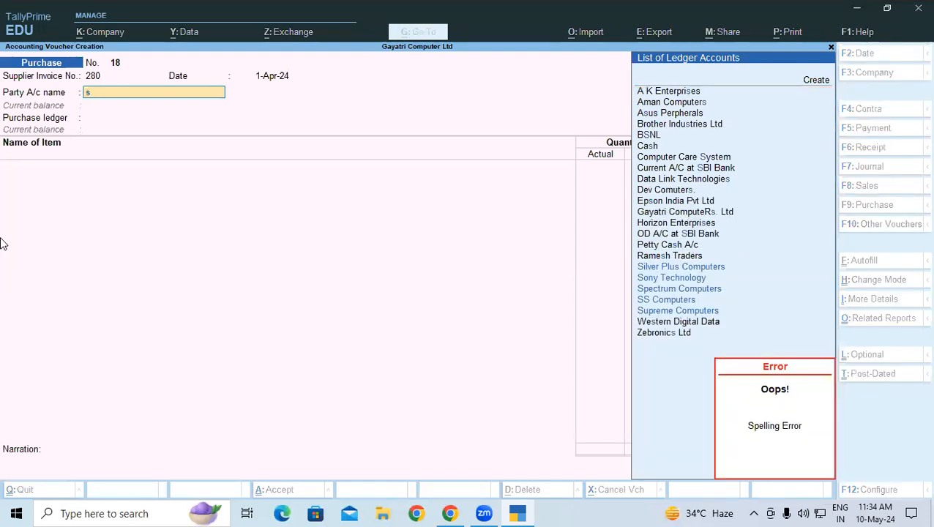
key("alt+c")
key("alt+Tab")
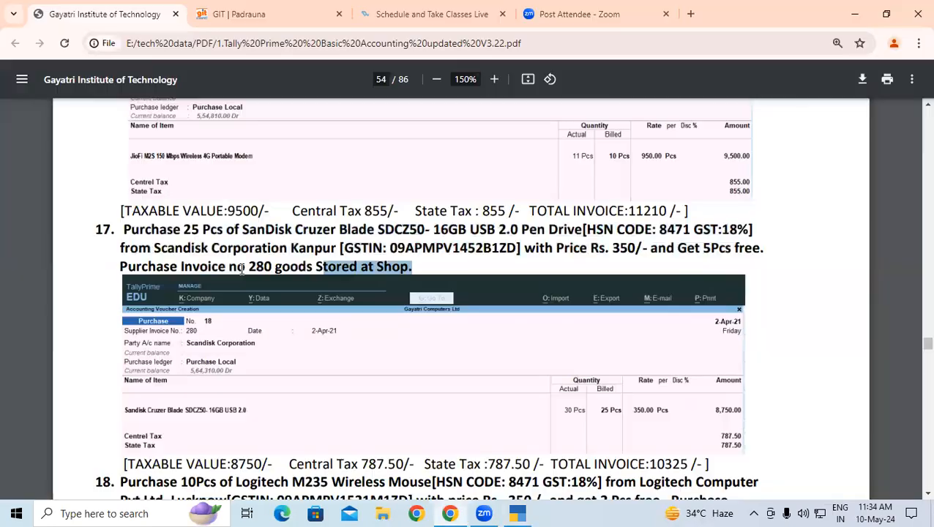
left_click_drag(154, 248, 289, 248)
key("ctrl+c")
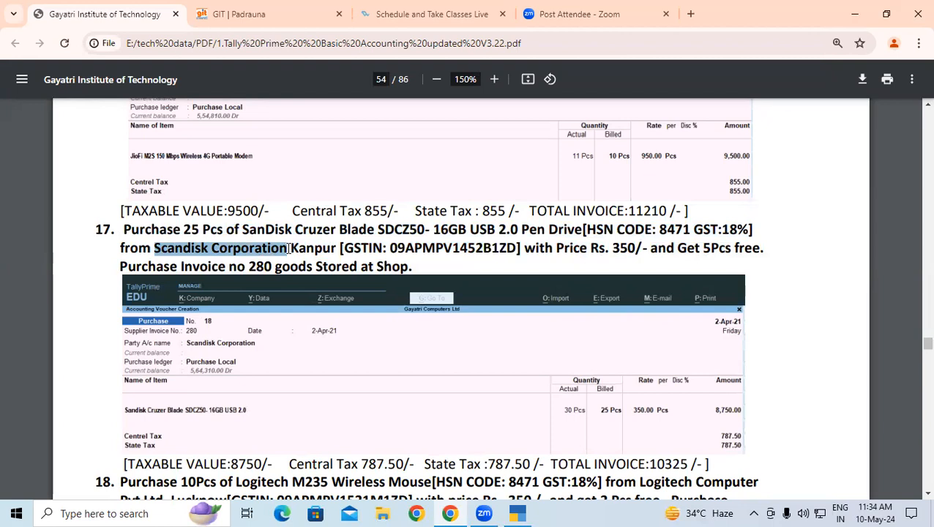
key("alt+Tab")
key("ctrl+v")
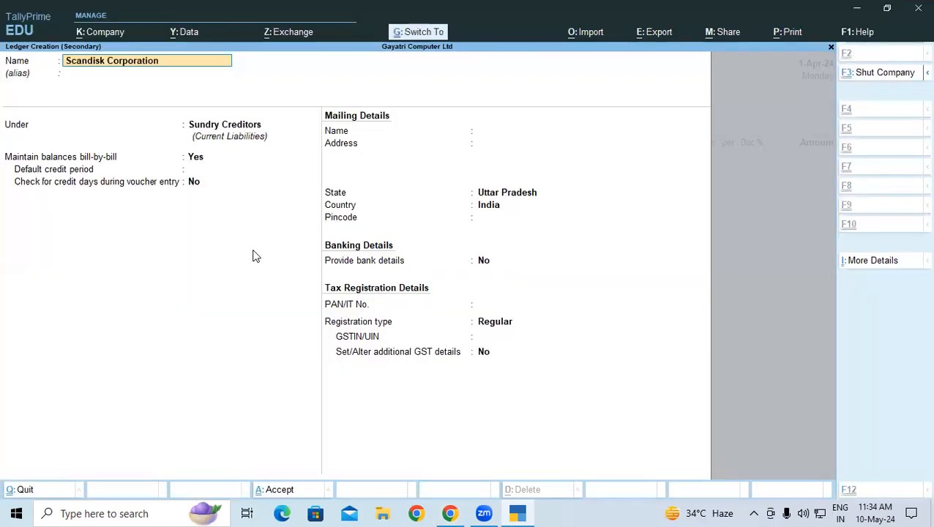
Keep the ledger under Sundry Creditors, enter Kanpur as its mailing address, and accept Uttar Pradesh, India and Regular registration.
key("Return")
key("Return")
key("Return")
key("Return")
key("Return")
key("Return")
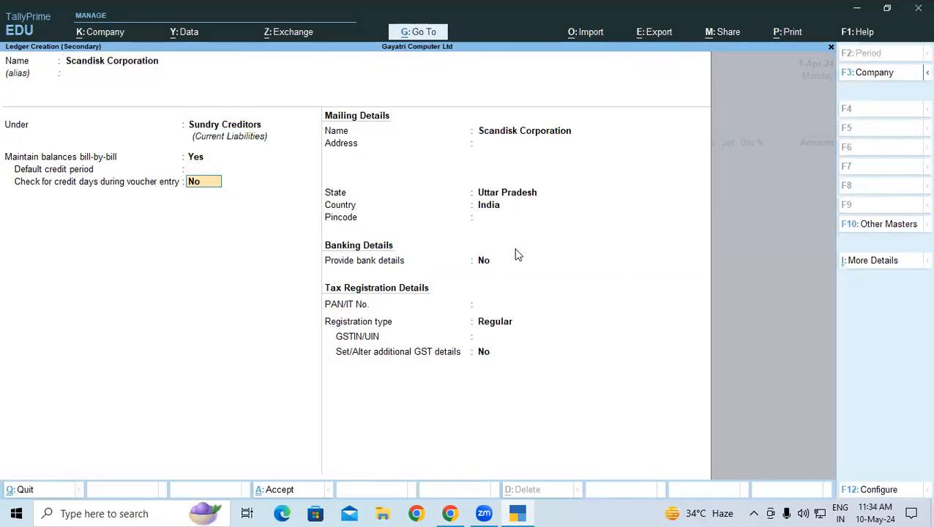
type("Kan")
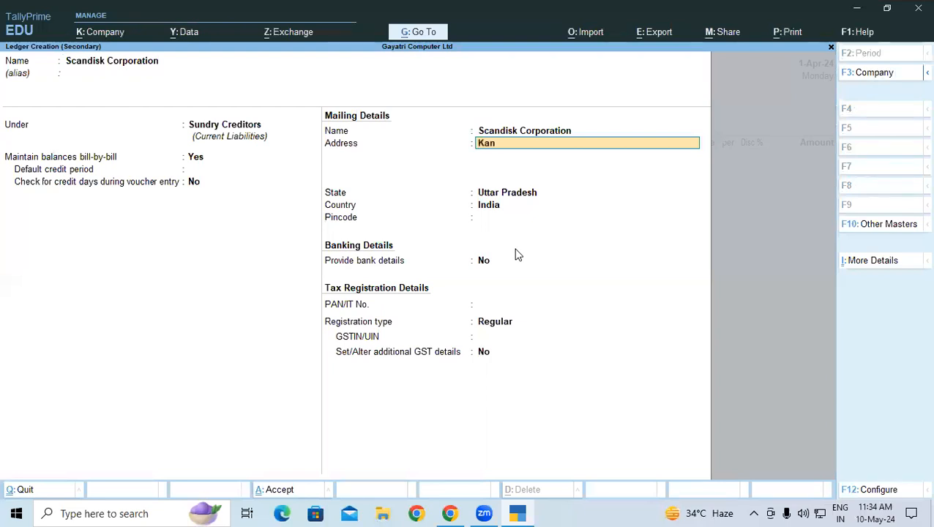
type("pur")
key("Return")
key("Return")
key("Return")
key("Return")
key("Return")
key("Return")
key("Return")
key("Return")
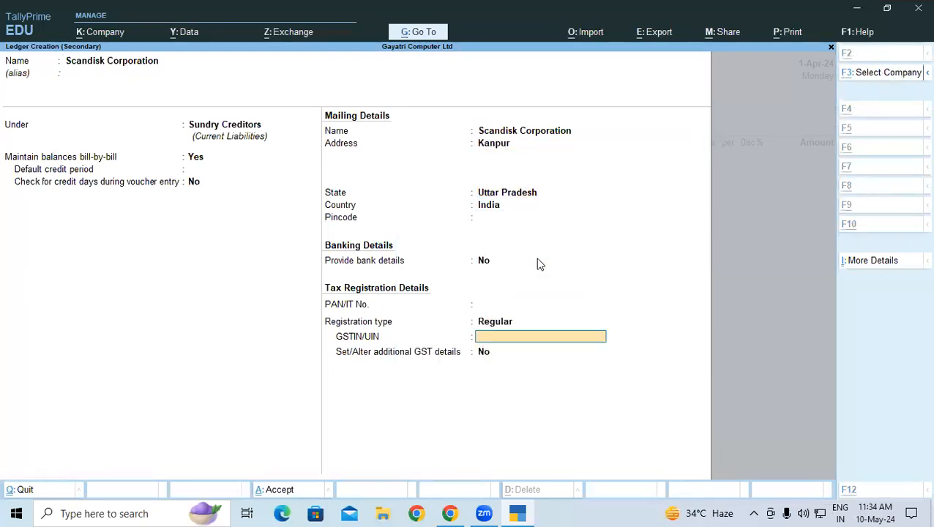
Copy the supplier's GSTIN from the PDF into the ledger's GSTIN/UIN field and save the ledger without additional GST details.
key("alt+Tab")
left_click(483, 241)
double_click(483, 241)
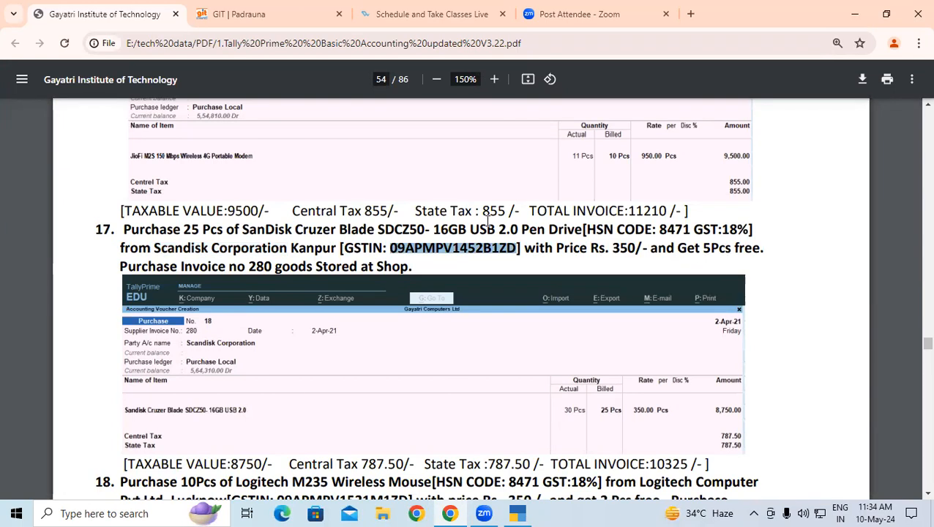
key("alt+Tab")
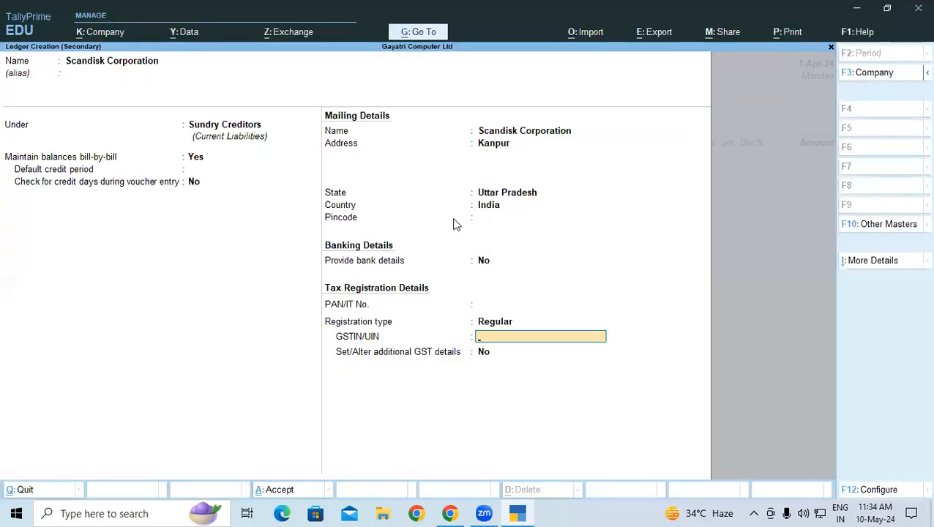
key("ctrl+alt+v")
key("Return")
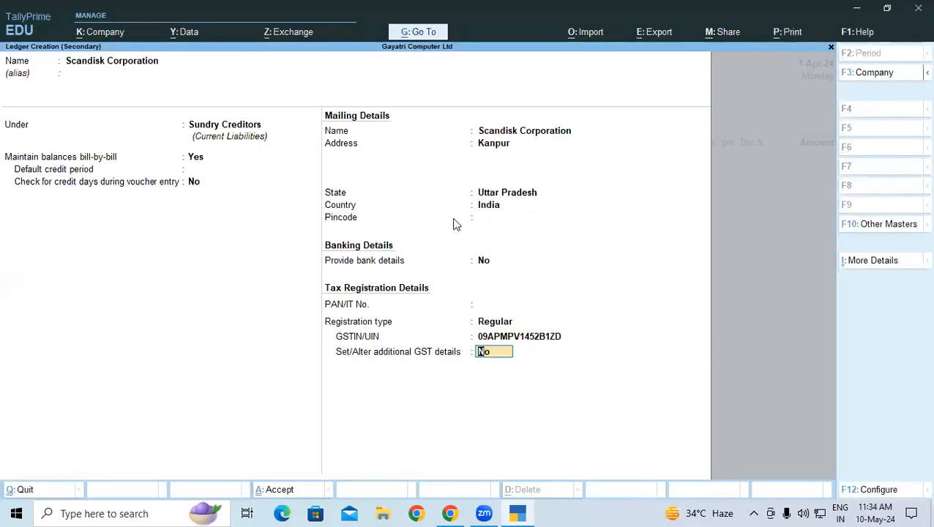
key("Return")
key("Return")
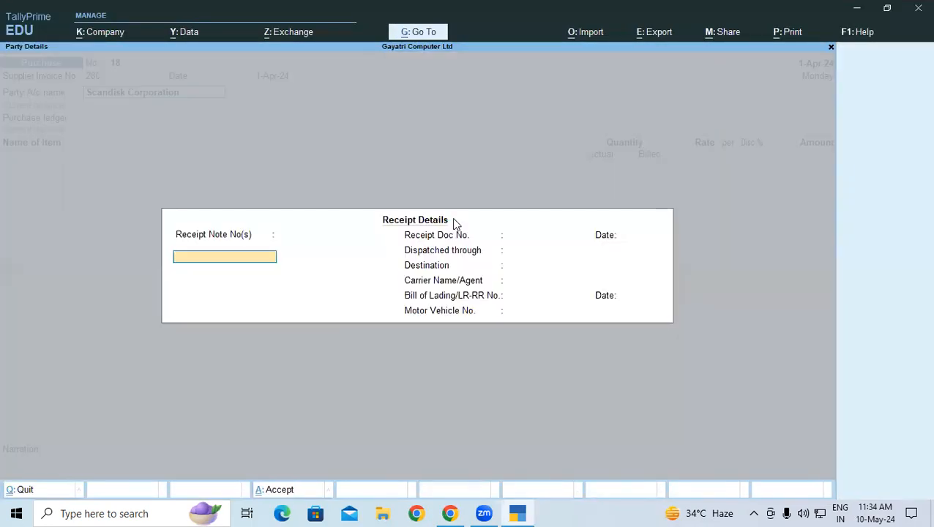
Accept the blank receipt details and the supplier's party details, and choose Purchase Local as the purchase ledger.
key("ctrl+a")
key("Return")
key("Return")
key("Return")
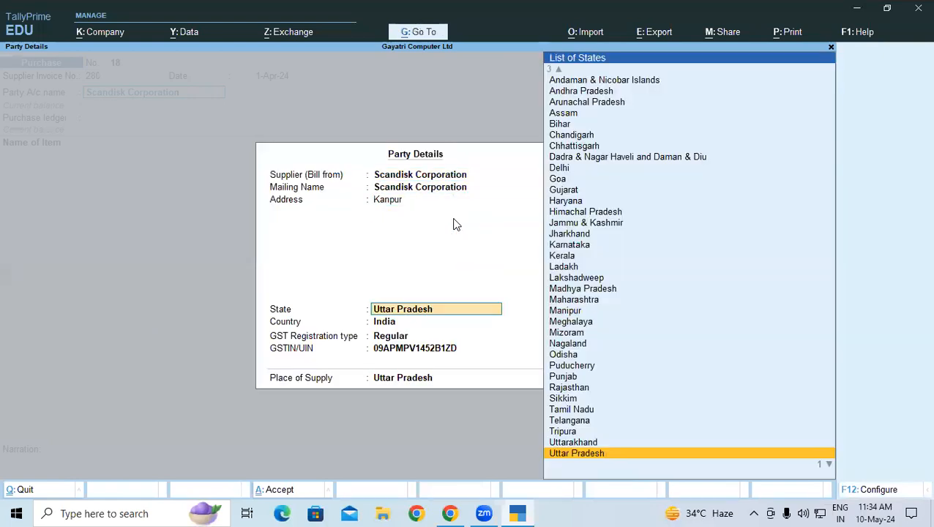
key("ctrl+a")
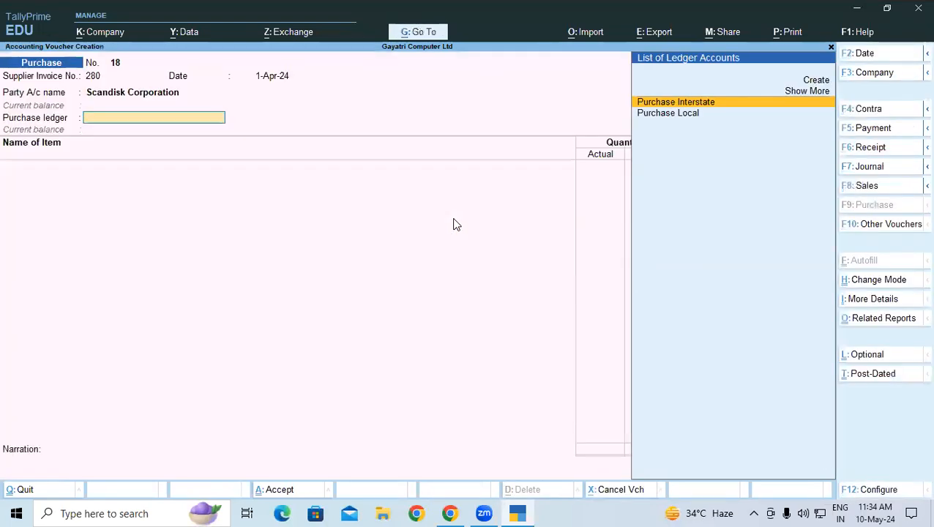
key("Down")
key("Return")
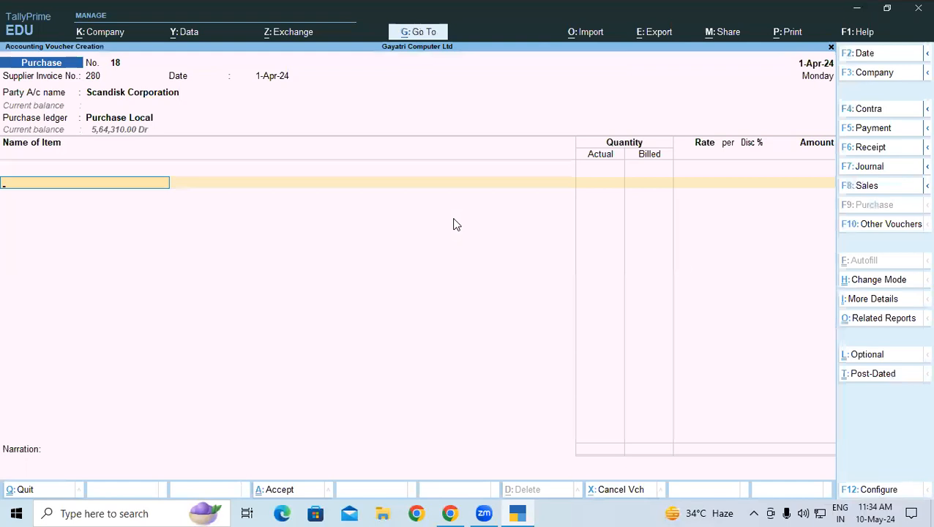
Create a new stock item from the voucher, naming it SanDisk Cruzer Blade with text copied from the PDF.
type("Sc")
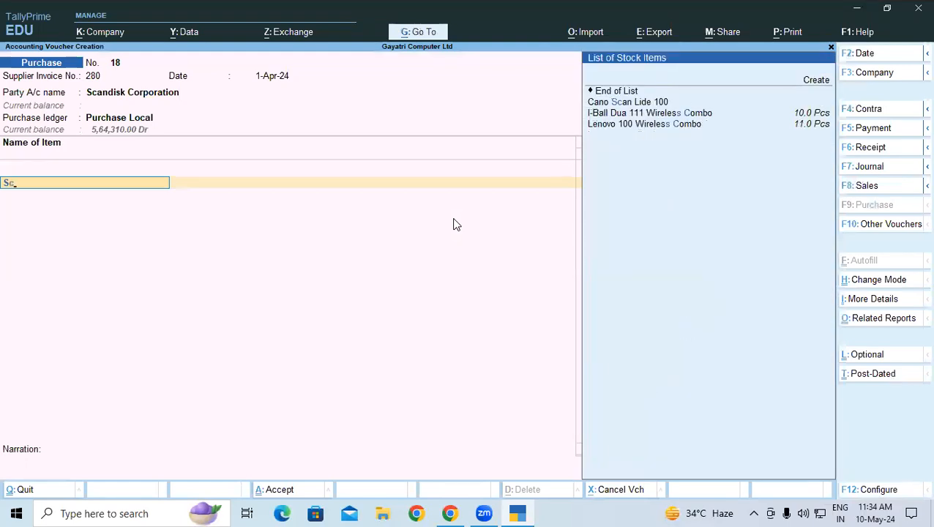
key("super+Tab")
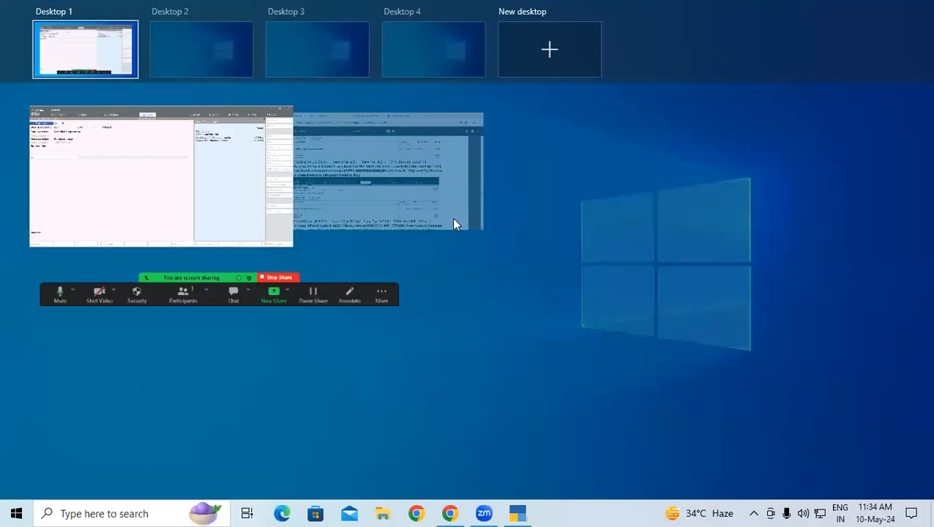
left_click(343, 164)
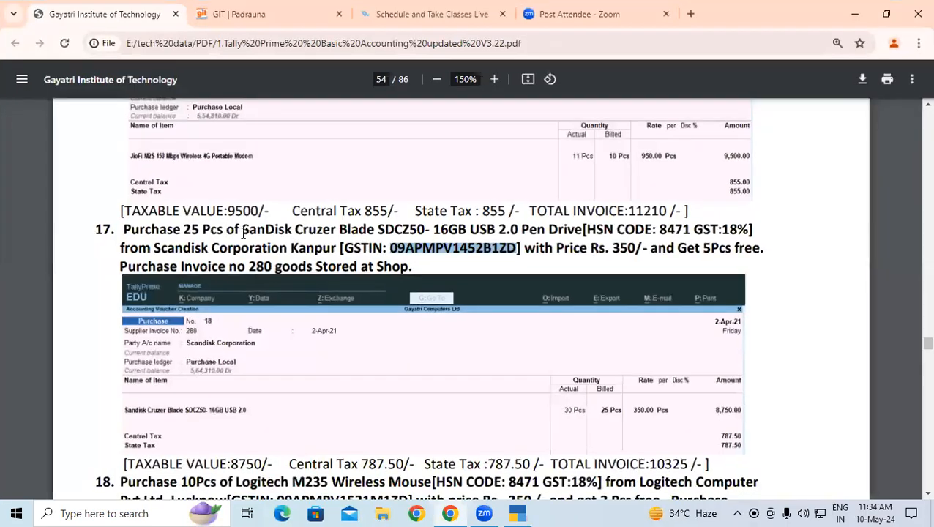
left_click_drag(240, 230, 373, 232)
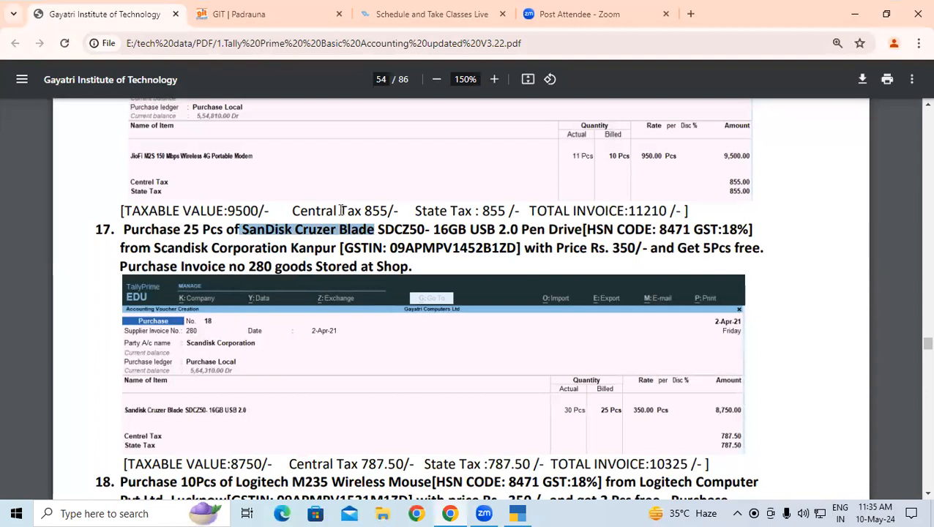
left_click(515, 512)
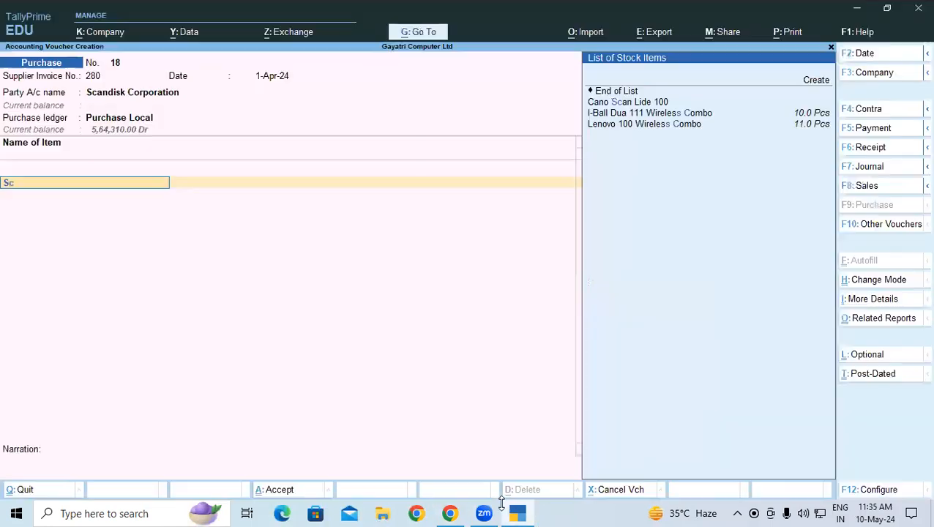
key("alt+c")
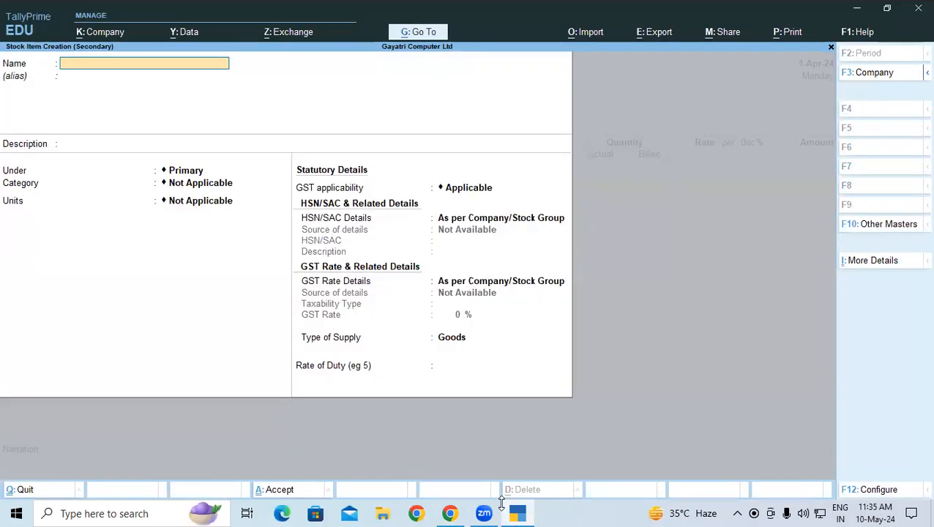
key("ctrl+alt+v")
Append "Pen Drive" from the PDF to the stock item's name.
key("alt+Tab")
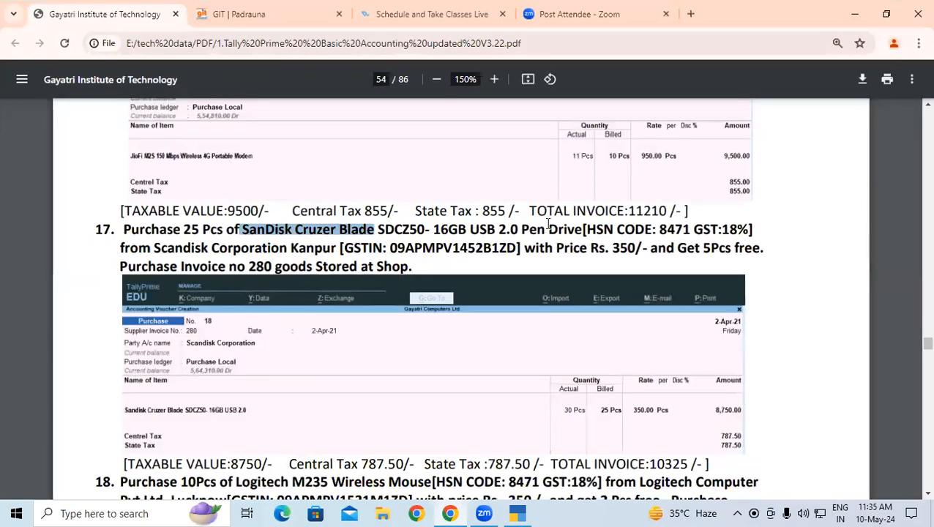
left_click_drag(522, 229, 583, 229)
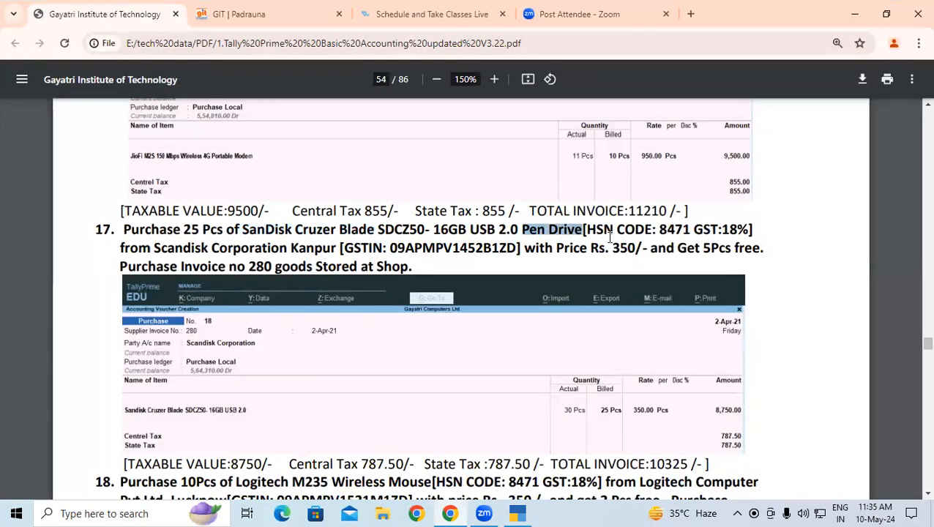
key("alt+Tab")
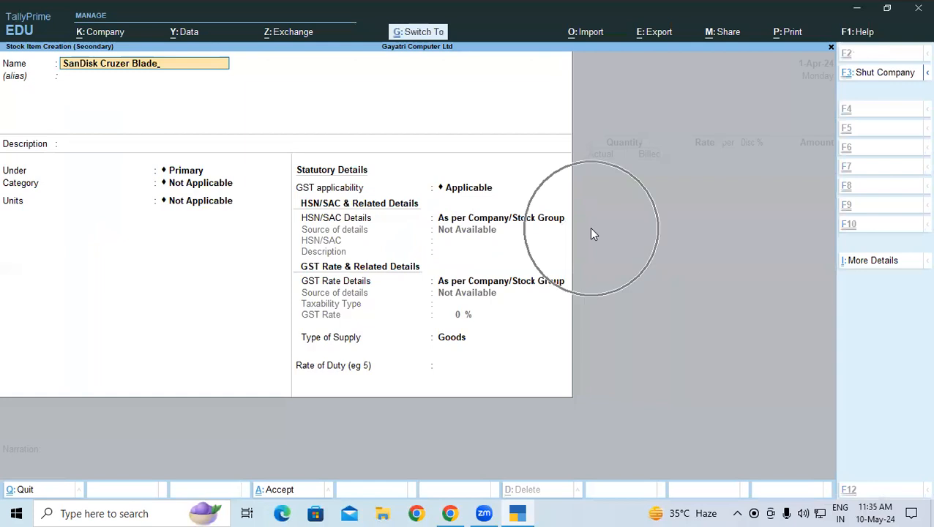
key("ctrl+alt+v")
key("Return")
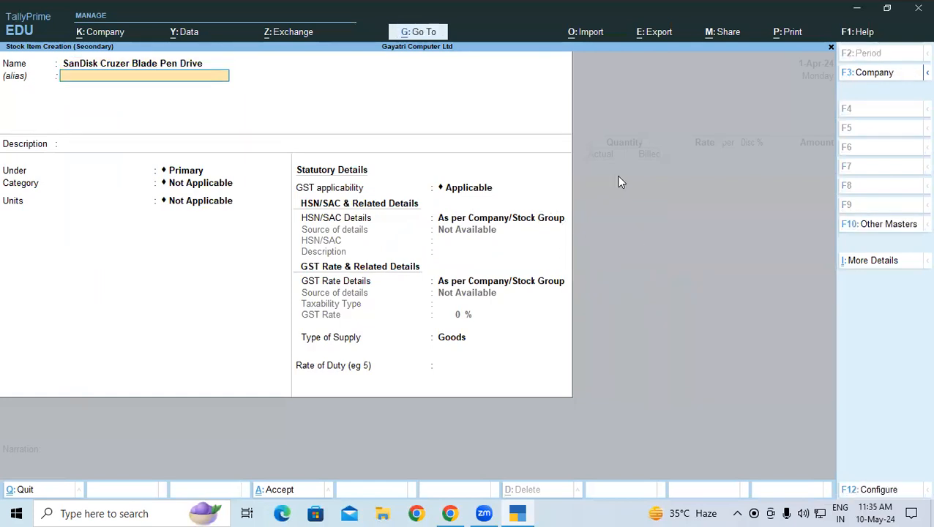
Create a stock group named Pen Drive under Primary for the new item, leaving the aliases blank.
key("Return")
key("Return")
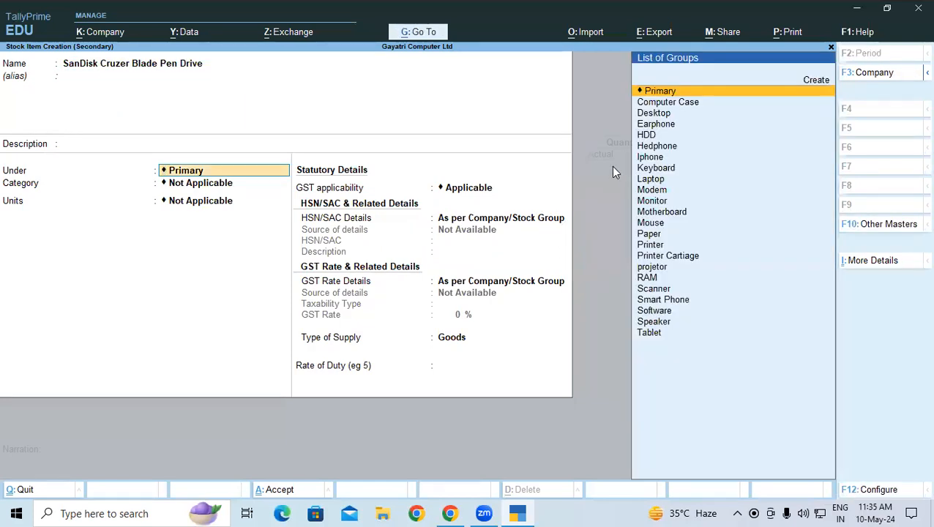
type("P")
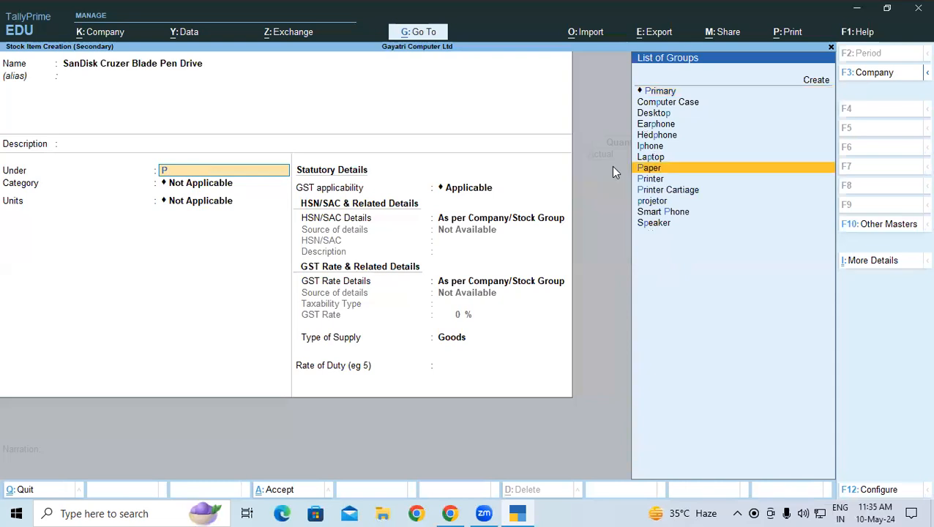
key("Down")
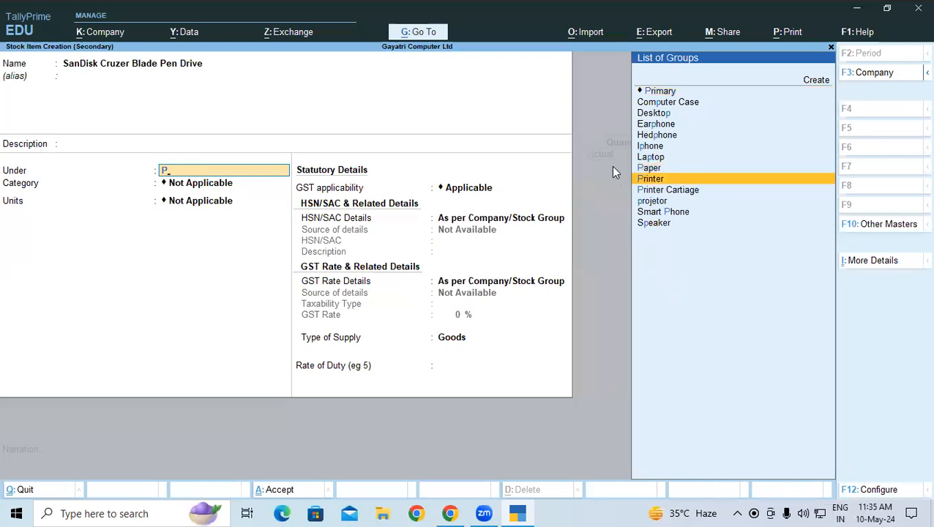
key("alt+c")
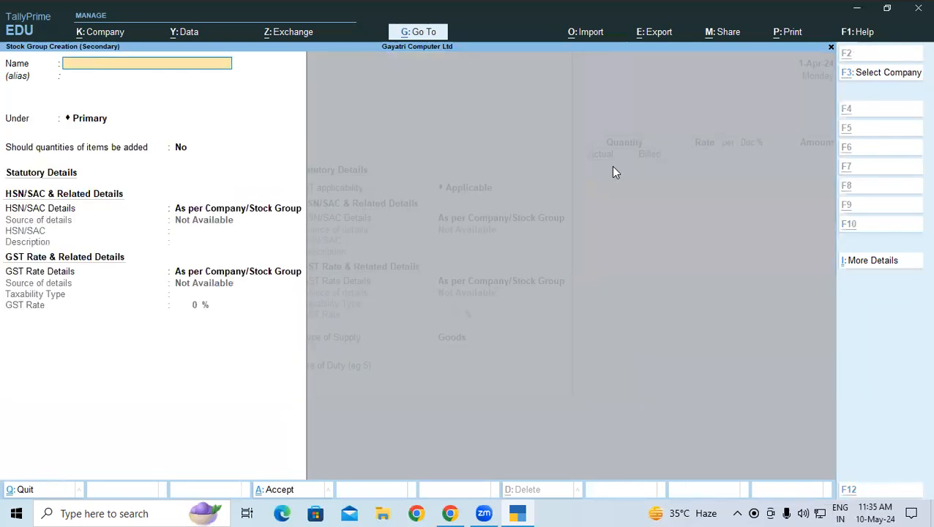
type("Pen Drive")
key("Return")
key("Return")
key("Return")
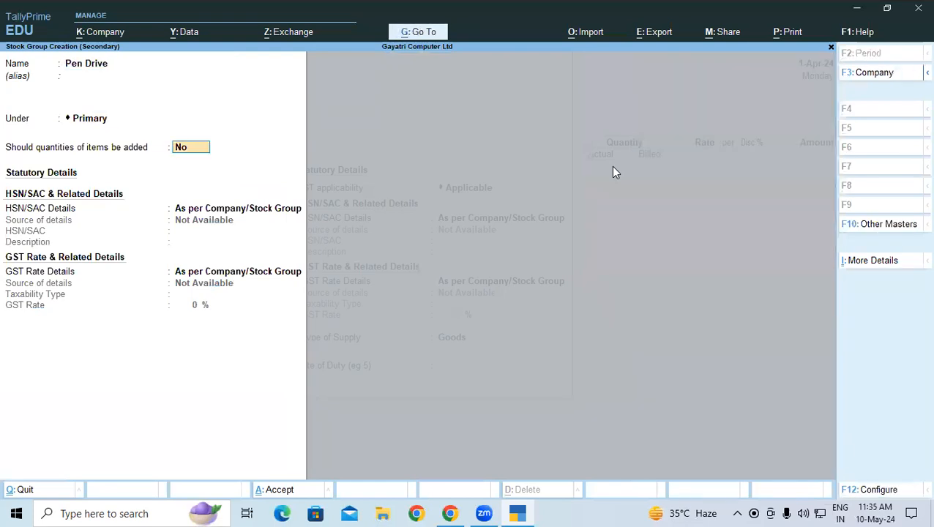
Set the Pen Drive stock group so that quantities of its items are added.
key("BackSpace")
type("y")
key("Return")
Specify the Pen Drive group's HSN details directly, with HSN/SAC 8471 and the description Pen Drive.
key("Down")
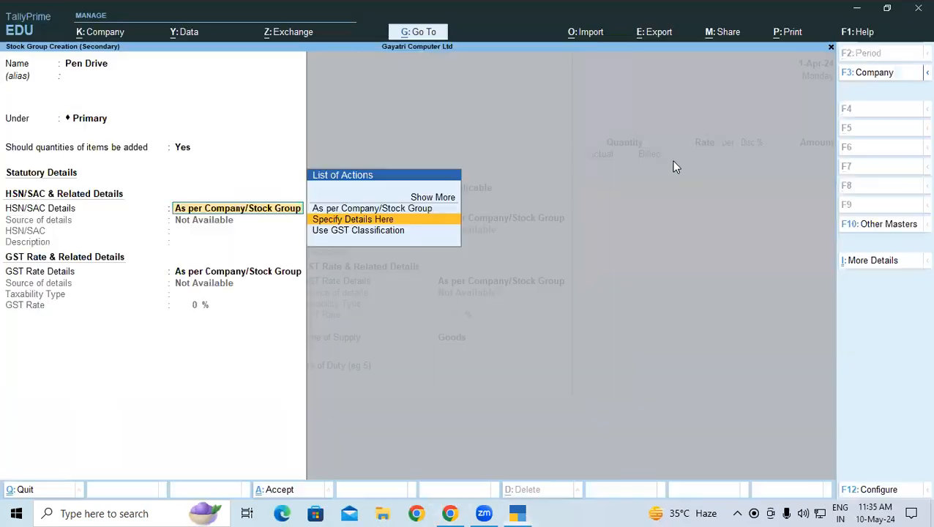
key("Up")
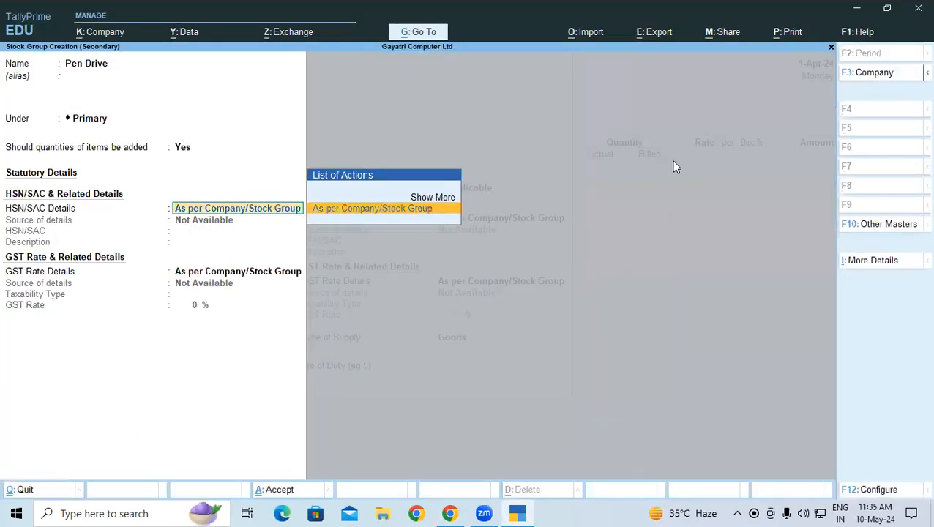
key("Return")
key("BackSpace")
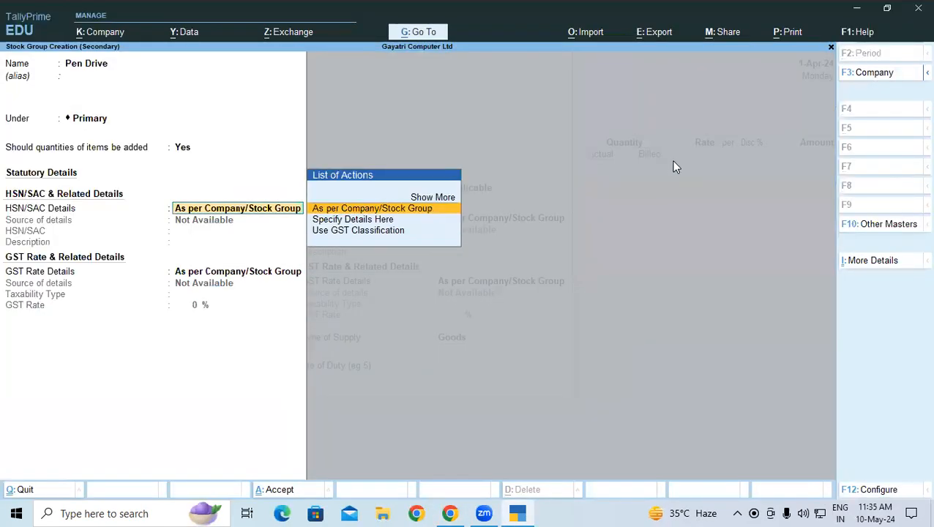
key("Down")
key("Return")
type("7")
key("BackSpace")
type("8471")
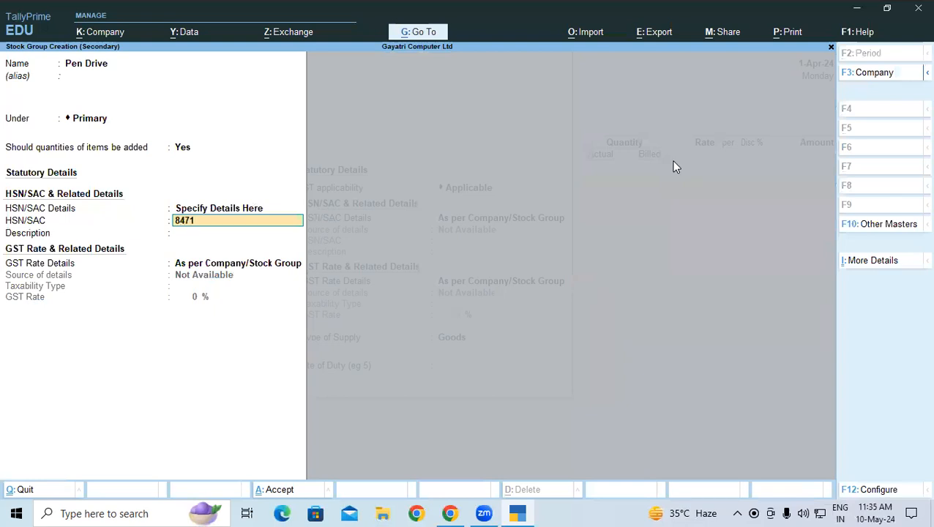
key("Return")
type("Pen Drive")
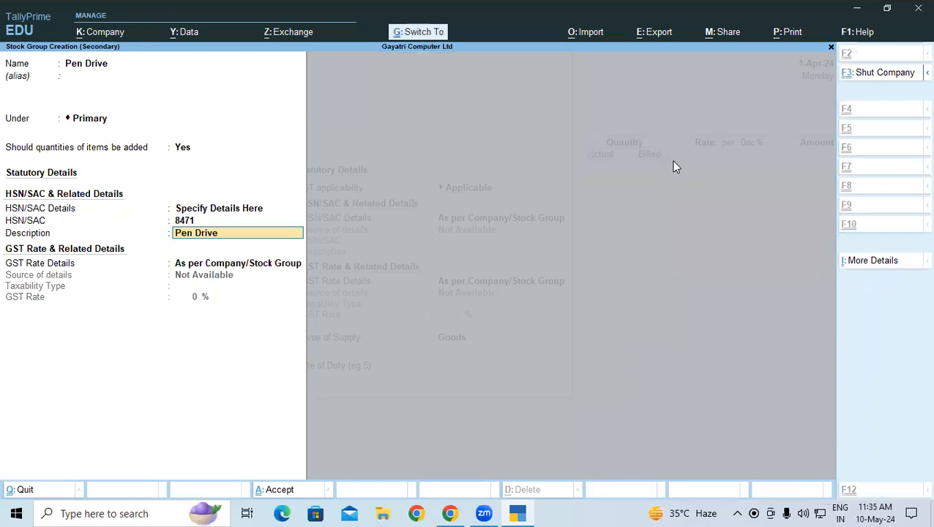
Specify the group's GST rate details as Taxable at 18% and save the stock group.
key("Return")
key("Down")
key("Return")
key("Return")
type("18")
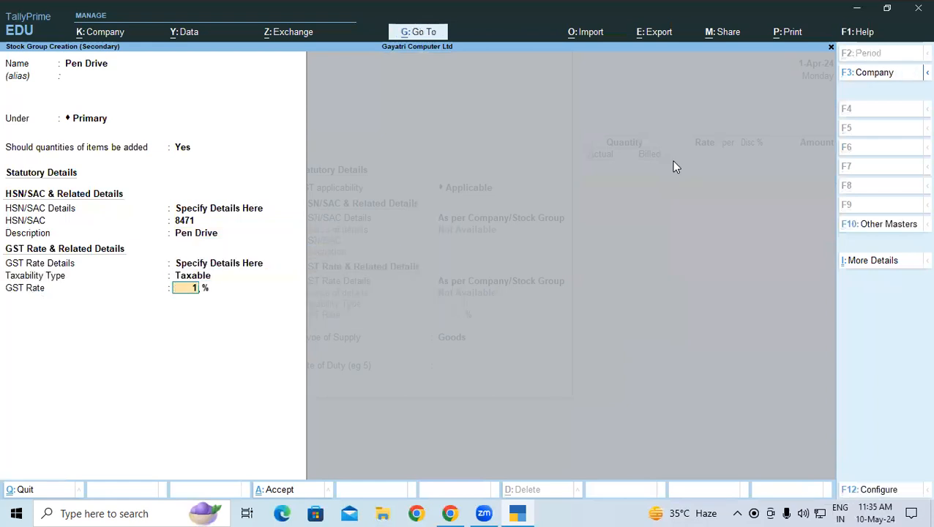
key("Return")
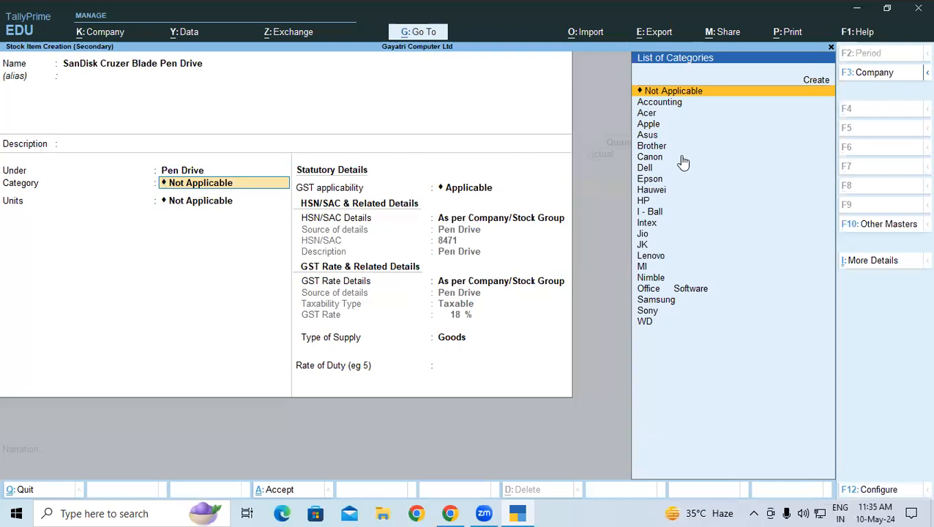
Create a stock category named SanDisk under Primary for the new item, copying the name from the PDF.
key("alt+Tab")
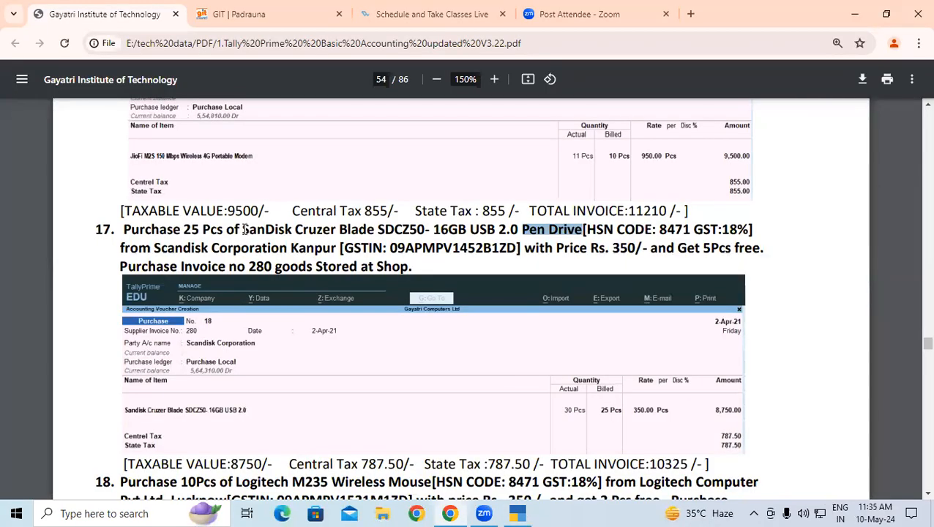
double_click(263, 228)
key("ctrl+c")
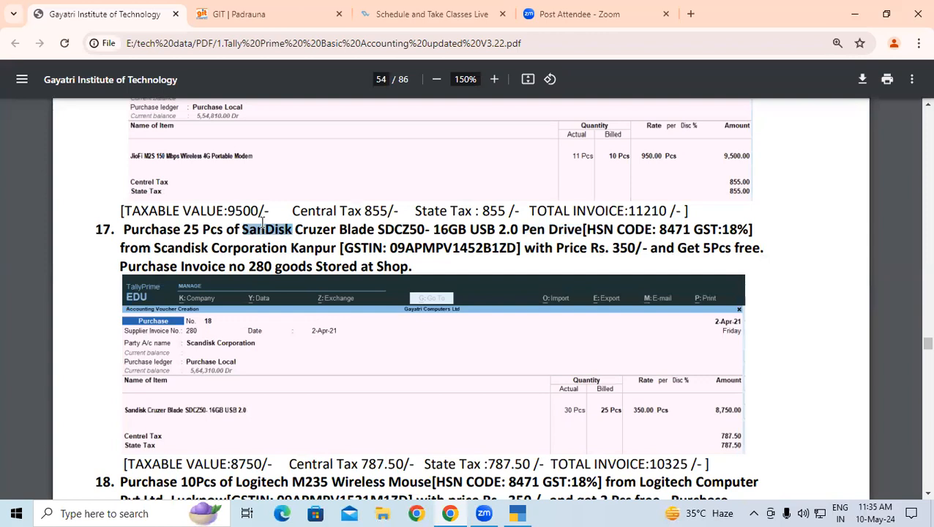
key("alt+Tab")
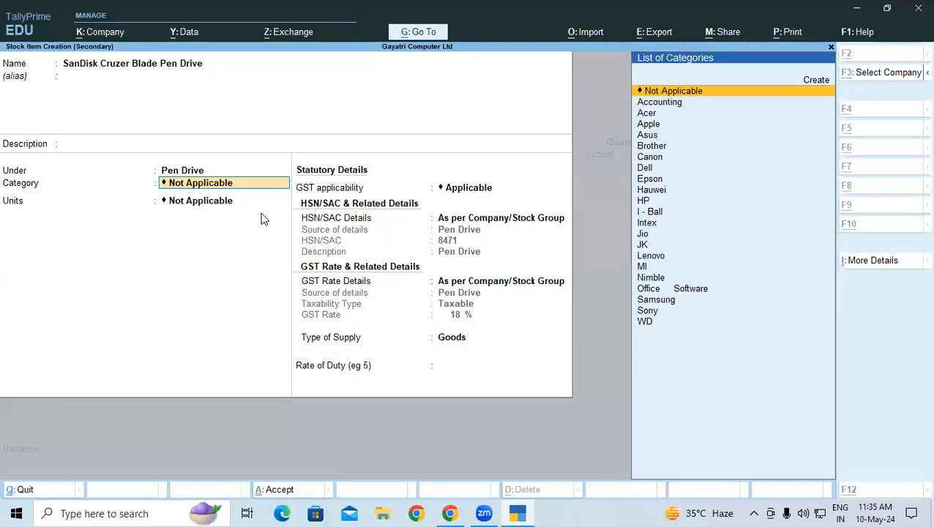
key("alt+c")
key("ctrl+v")
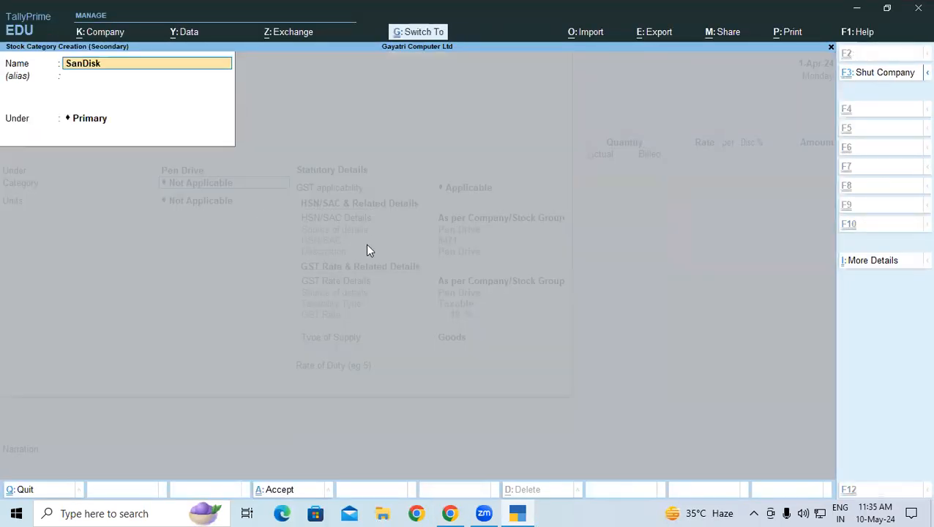
key("ctrl+a")
Set the stock item's unit to Pcs, keep the statutory defaults, save it and use it in the voucher.
key("Down")
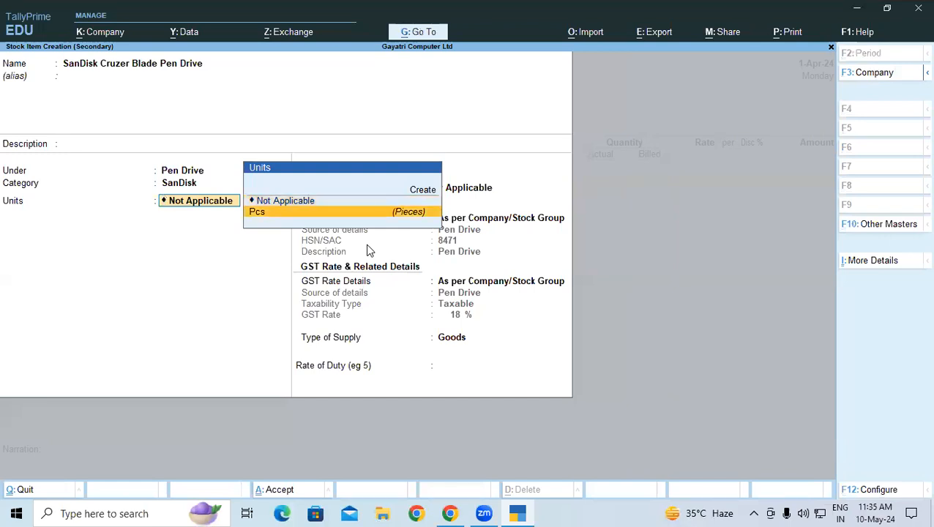
key("Return")
key("Return")
key("Return")
key("Return")
key("Return")
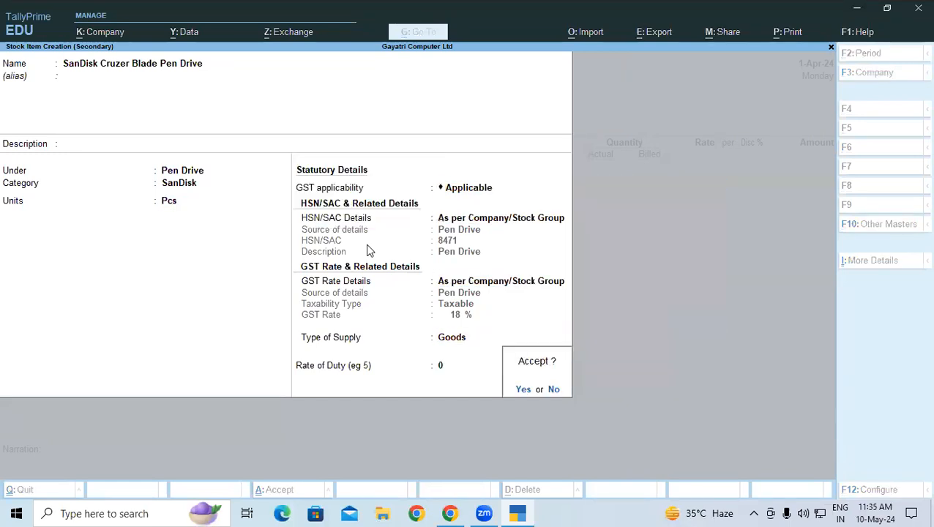
key("Return")
key("Return")
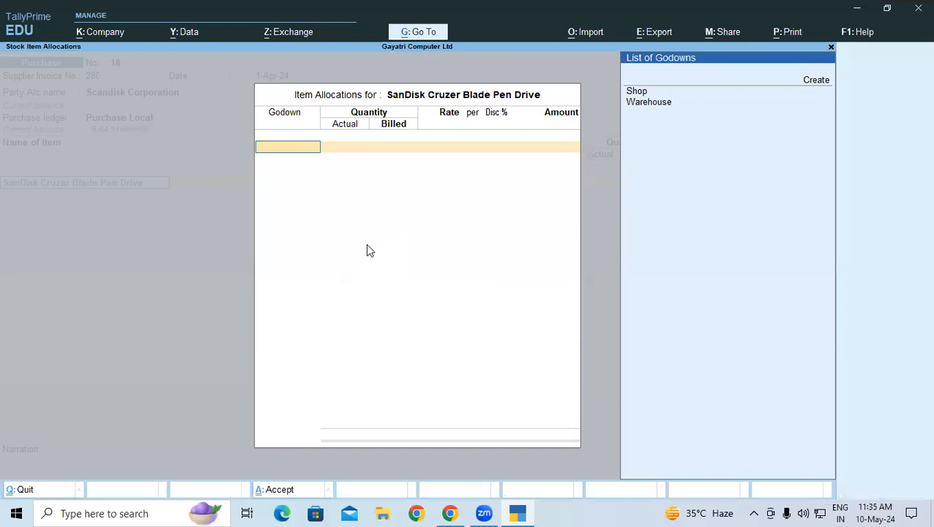
Allocate the pen drives to the Shop godown with an actual quantity of 30 and a billed quantity of 25.
key("Return")
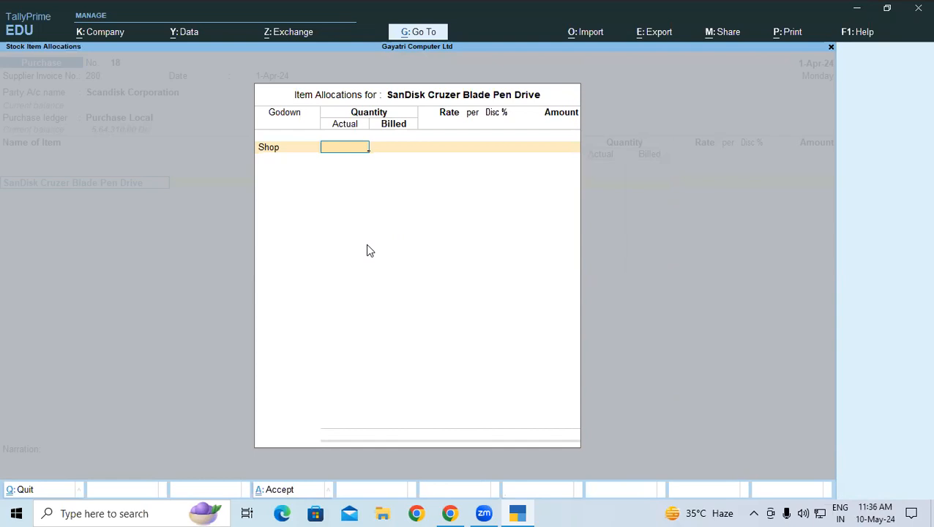
type("30")
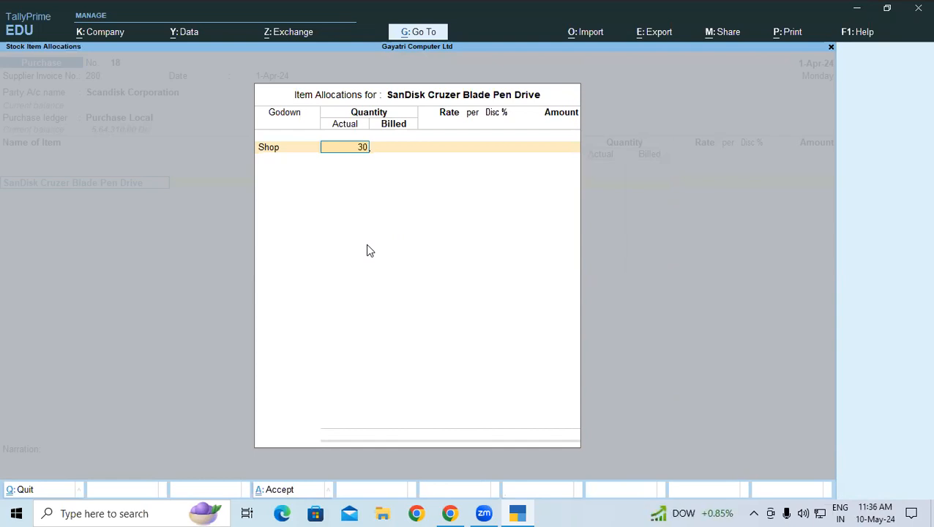
key("Return")
type("25")
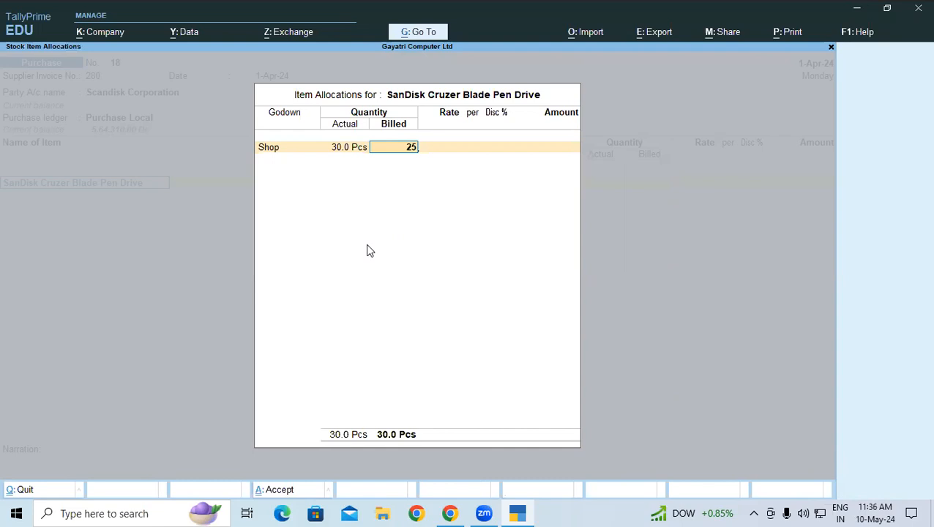
key("Return")
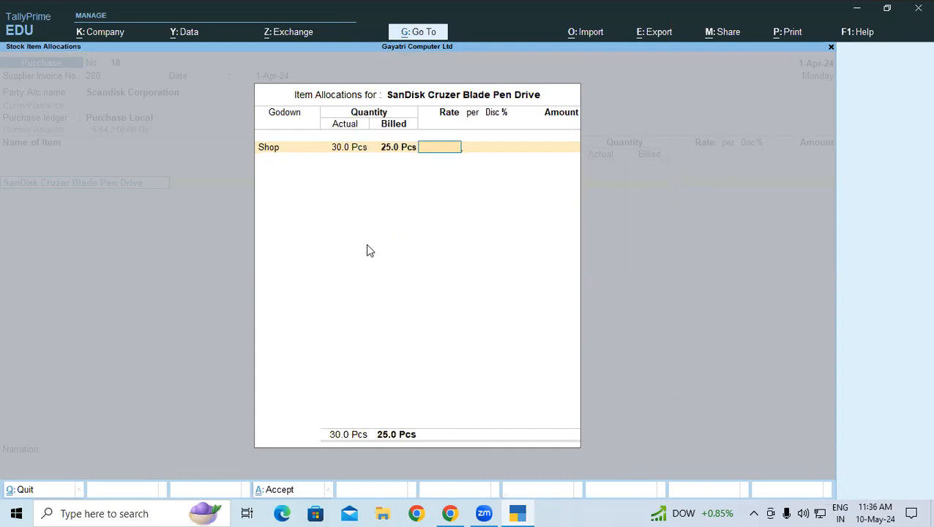
Set the pen drives' rate to 350 per piece without discount and accept the item allocation.
type("350")
key("Return")
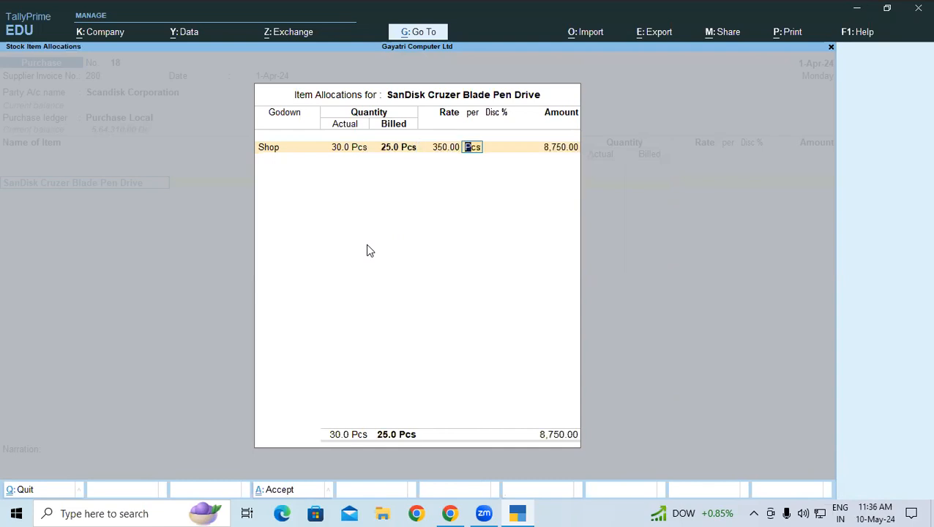
key("Return")
key("Return")
key("Return")
key("Return")
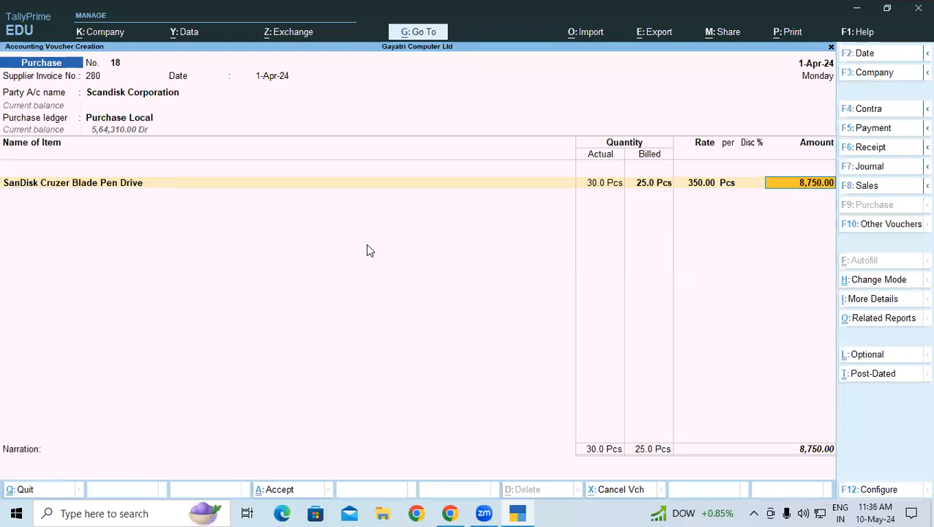
key("Return")
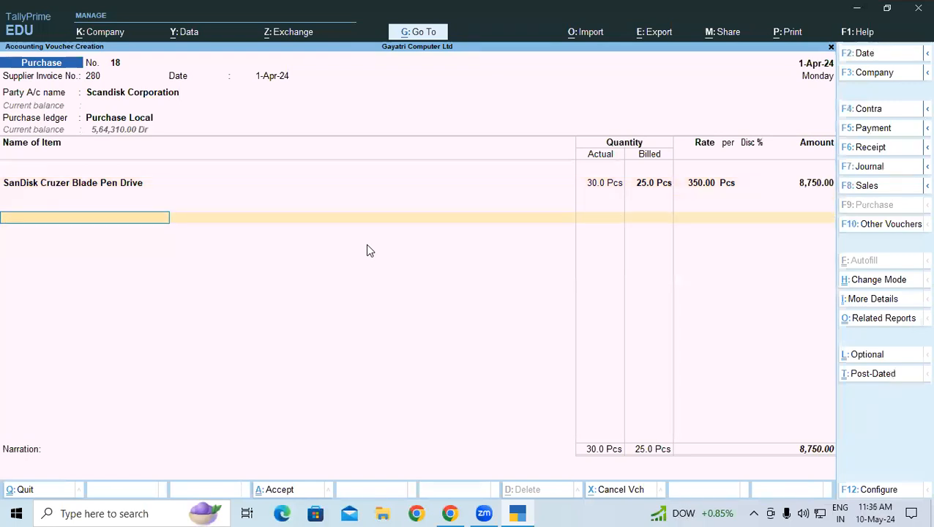
Add the Central Tax and State Tax ledgers below the item and save the purchase voucher.
type("ce")
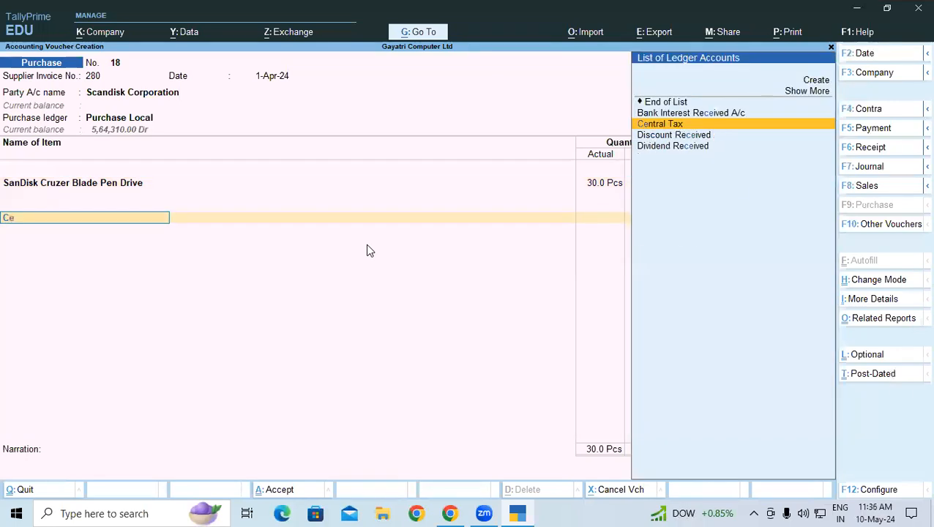
key("Return")
key("Return")
type("St")
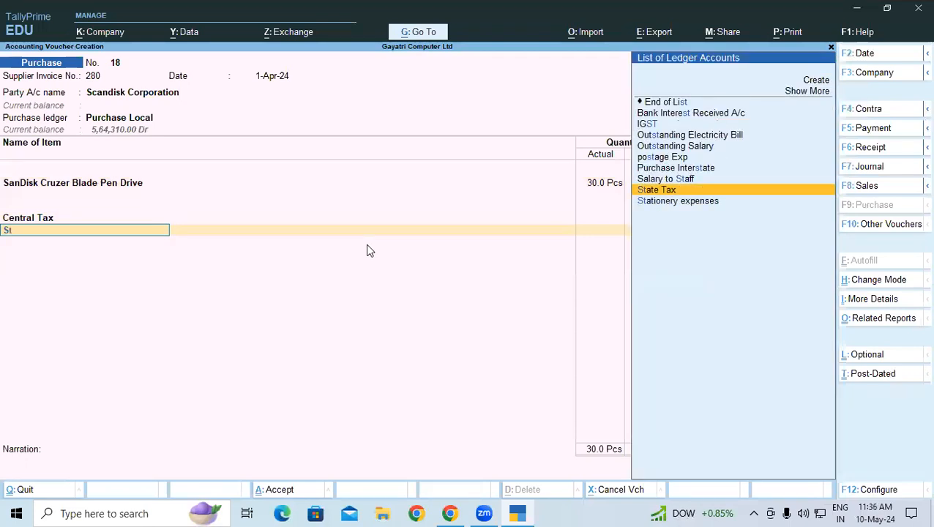
key("Return")
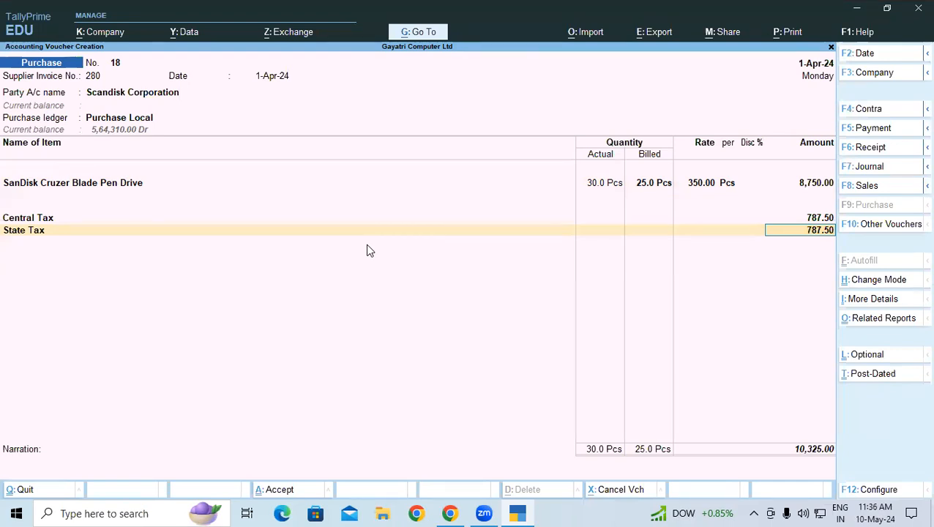
key("ctrl")
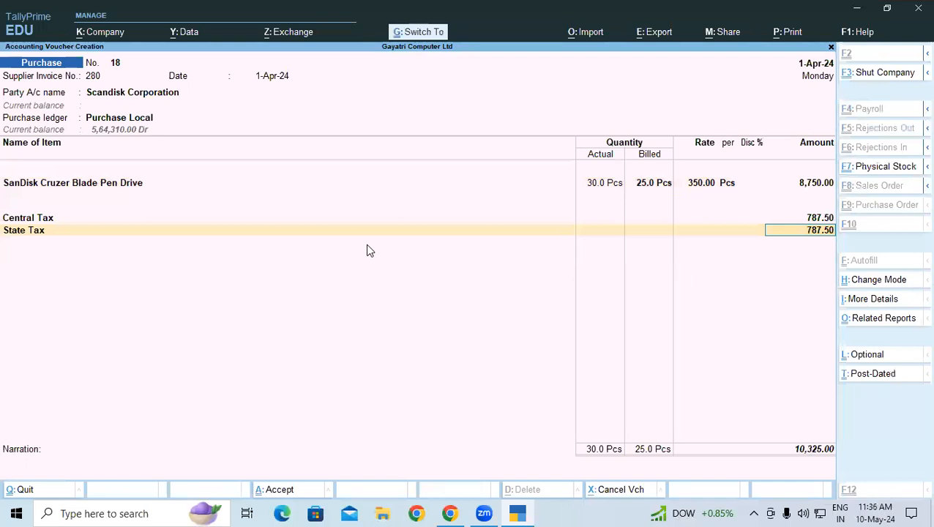
key("ctrl+a")
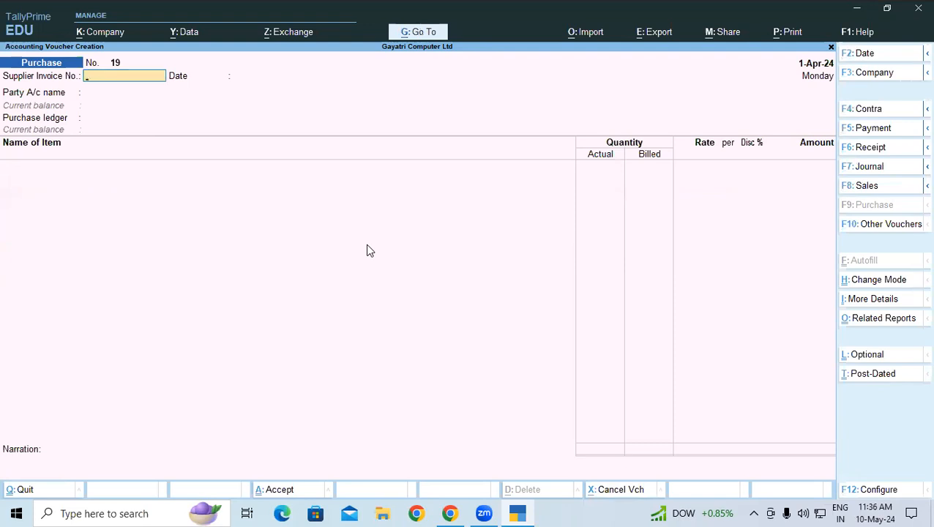
Switch to the PDF in Chrome, read exercise 18 and copy the supplier name Logitech Computer.
key("alt+Tab")
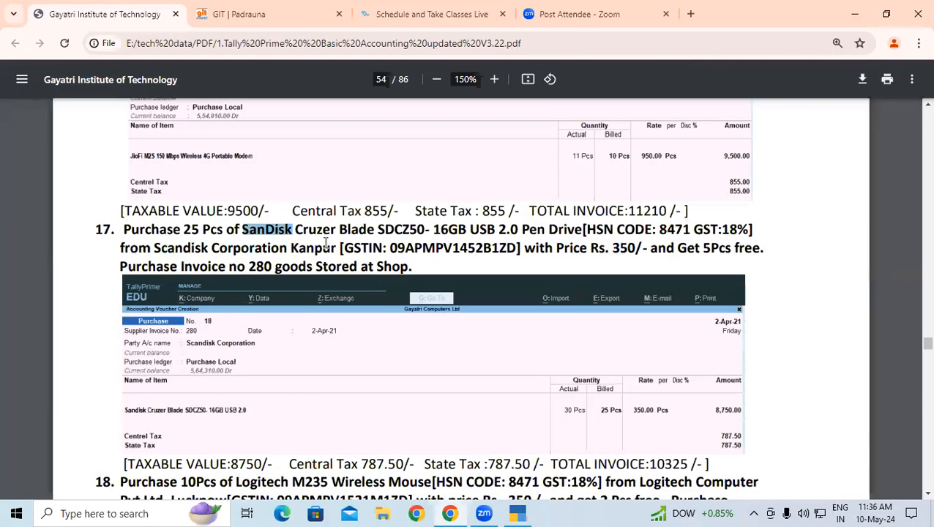
scroll(325, 244, "down", 3)
scroll(334, 243, "down", 1)
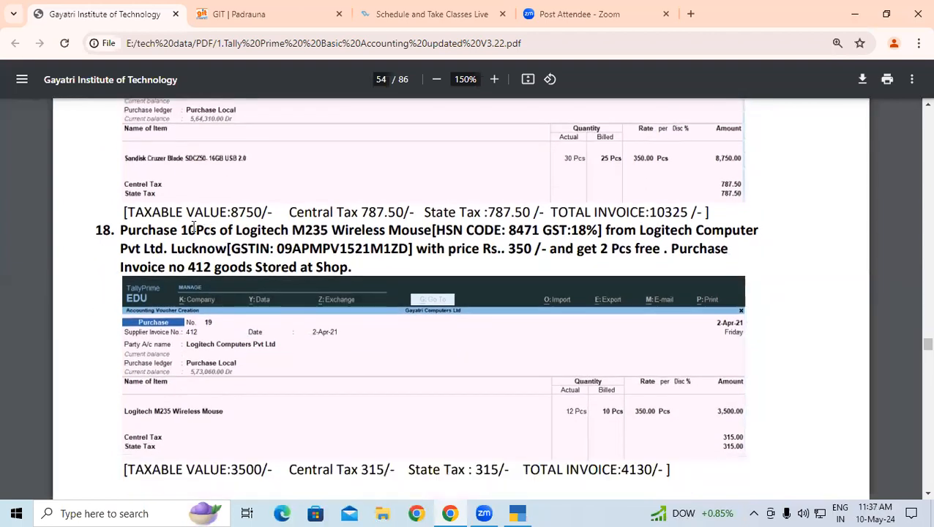
left_click_drag(183, 230, 418, 230)
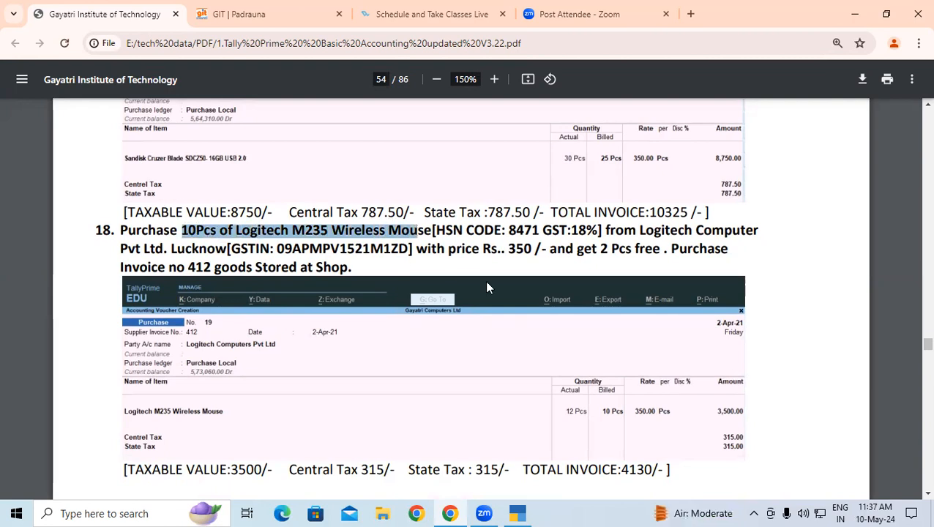
left_click_drag(559, 251, 749, 233)
key("ctrl+c")
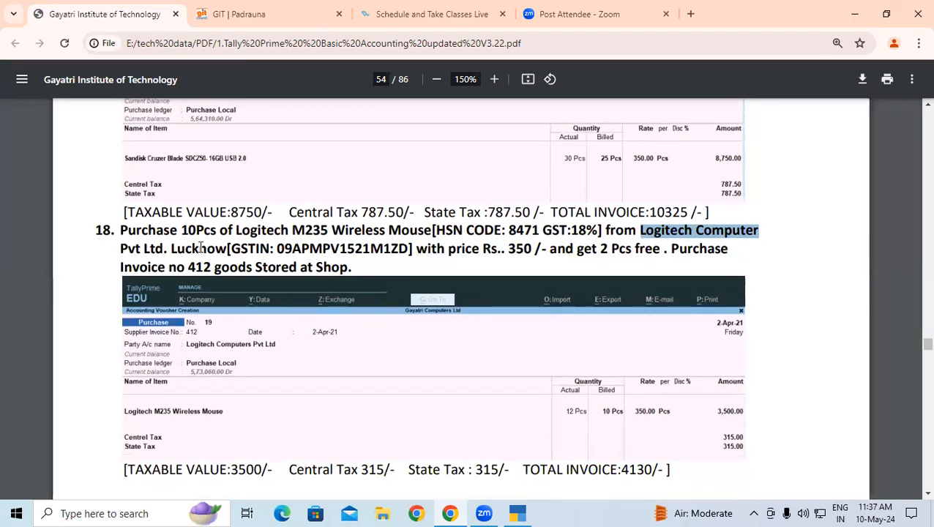
Switch back to TallyPrime and enter supplier invoice number 412 in the new purchase voucher, keeping the default date.
key("alt+Tab")
type("412")
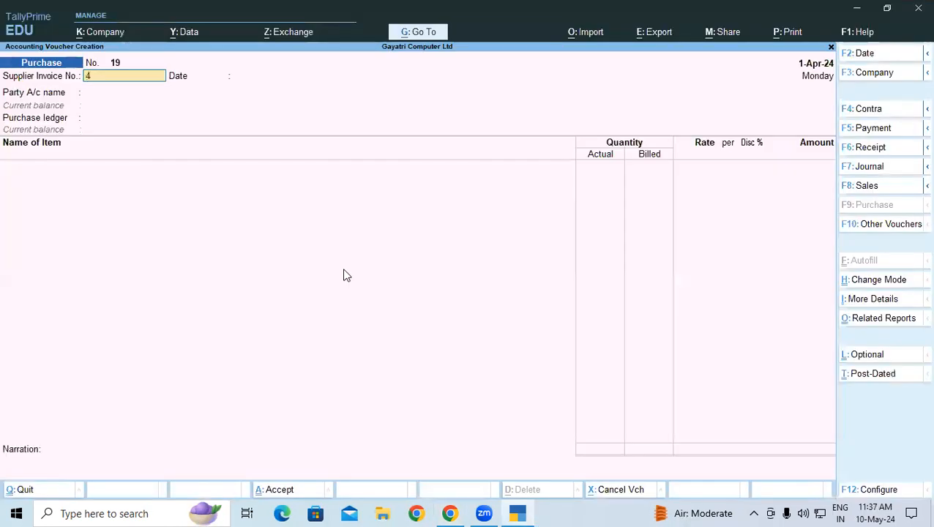
key("Return")
key("Return")
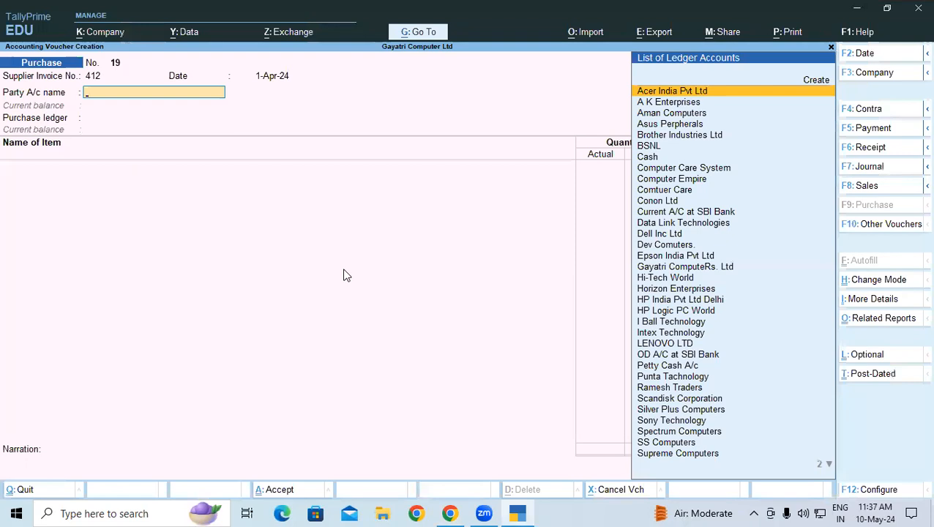
Start a new party ledger from the voucher and name it Logitech Computer with the copied text.
type("Lo")
key("Up")
key("Up")
key("Up")
key("Up")
key("Up")
key("Up")
key("Up")
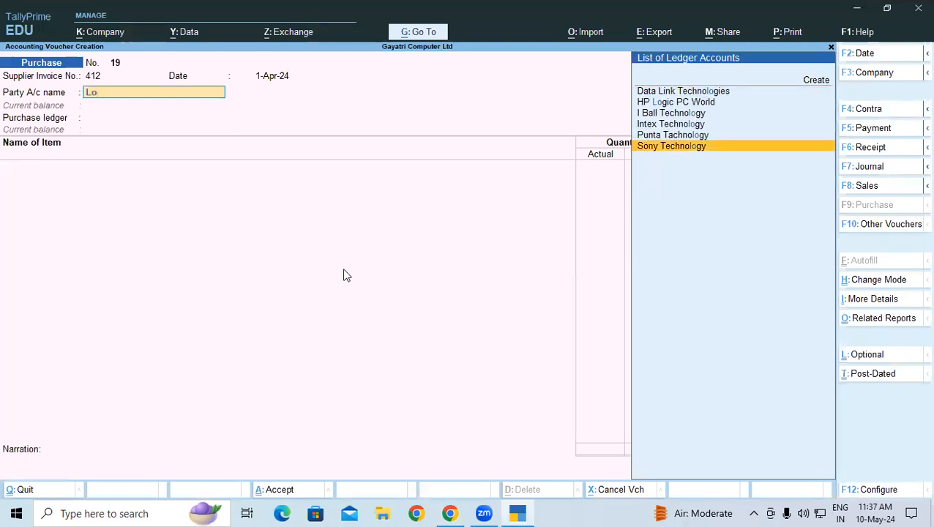
key("Return")
key("ctrl+v")
Keep the ledger under Sundry Creditors with bill-by-bill balances, no credit period or alias, and the default mailing name.
key("Return")
key("Return")
key("Return")
key("Return")
key("Return")
key("Return")
key("Return")
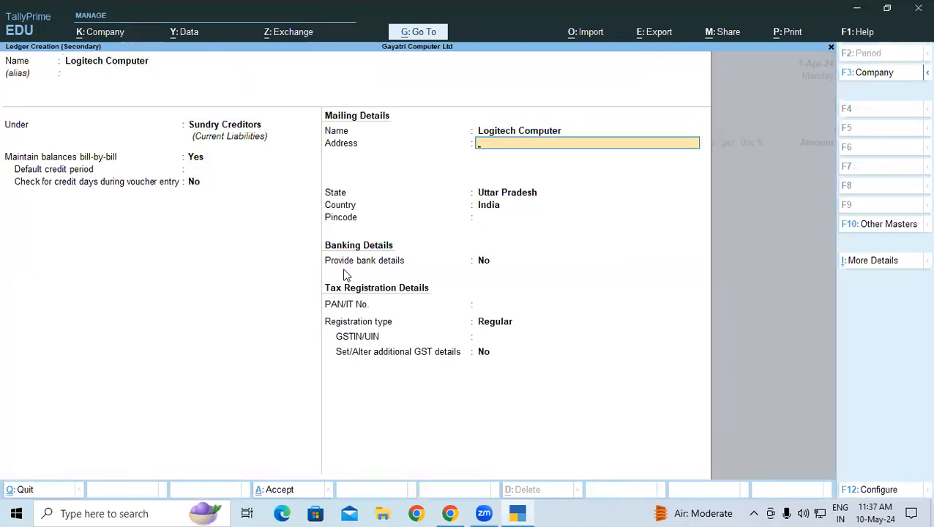
Set the supplier's address to Lucknow, keeping Uttar Pradesh, India, with no pincode, bank details or PAN.
type("Lucknow")
key("Return")
key("Return")
key("Return")
key("Return")
key("Return")
key("Return")
key("Return")
key("Return")
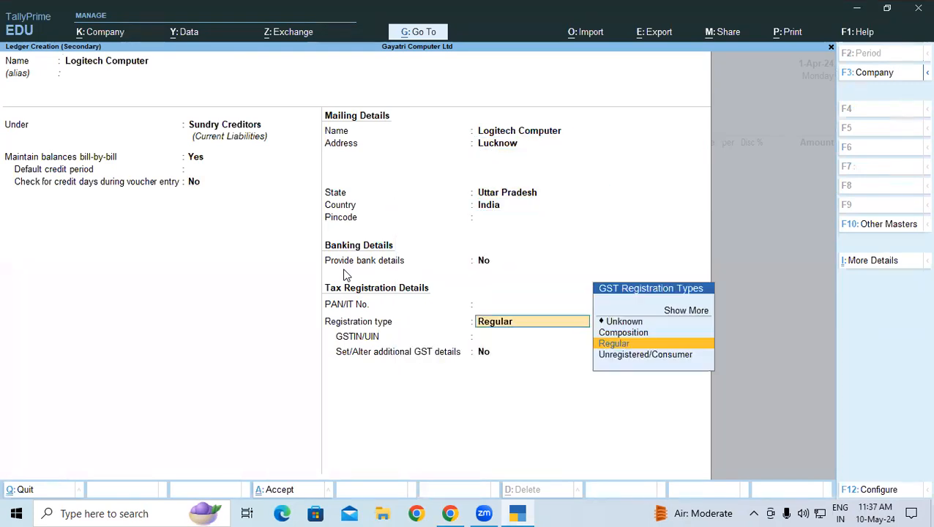
Copy the supplier's GSTIN from PDF exercise 18 into the Logitech Computer ledger, keep registration type Regular, and save the ledger.
key("alt")
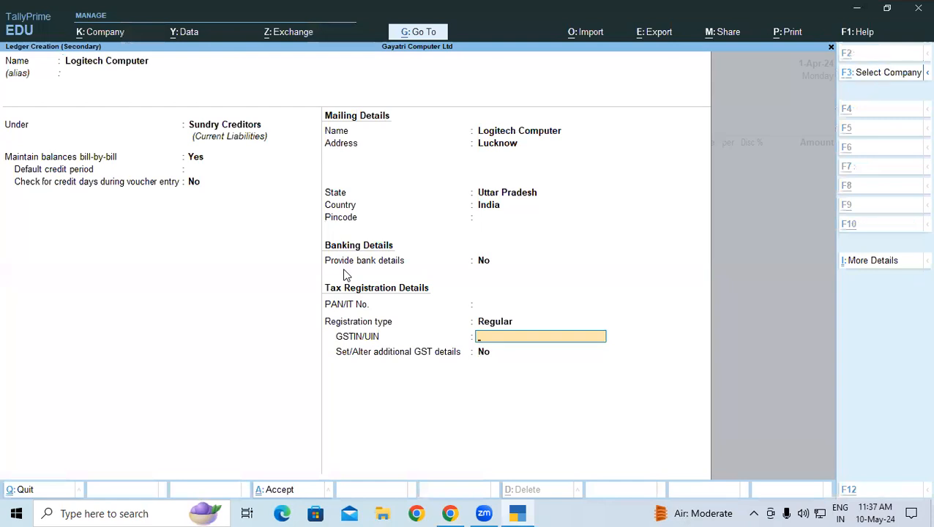
key("alt+Tab")
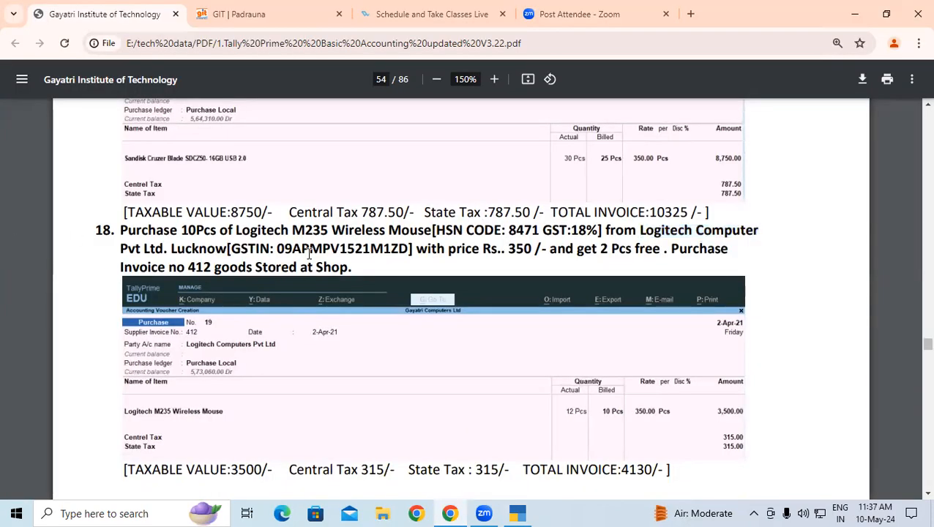
double_click(309, 253)
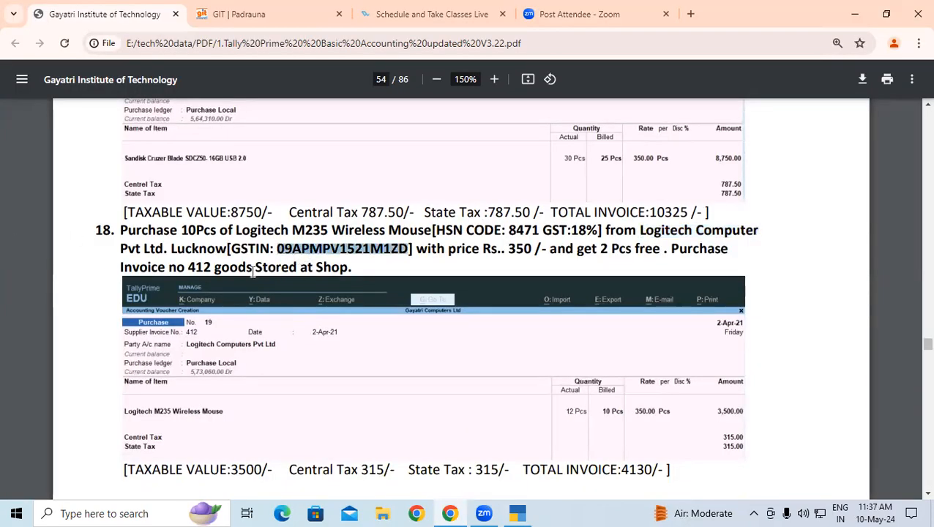
key("ctrl+c")
key("alt+Tab")
key("ctrl+alt+v")
key("Return")
key("Return")
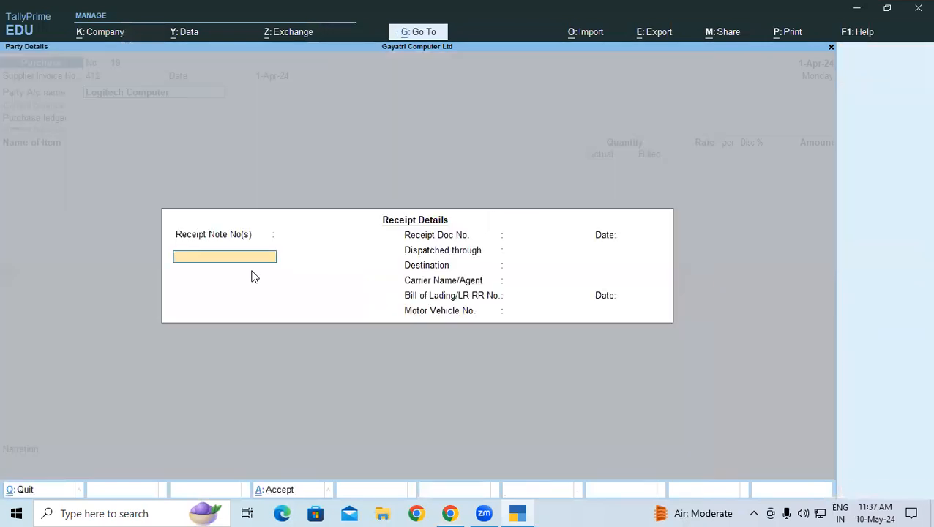
Accept the blank receipt details and default party details, and choose Purchase Local as the purchase ledger.
key("ctrl+a")
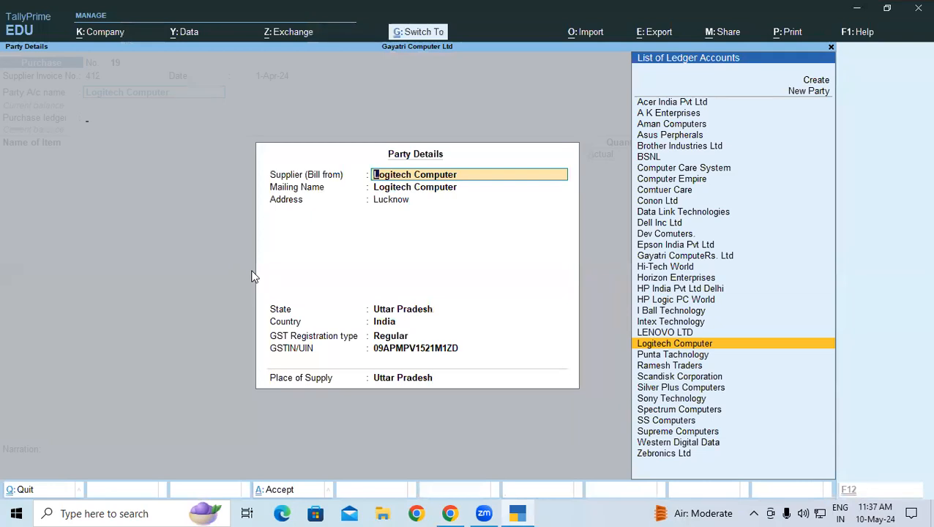
key("ctrl+a")
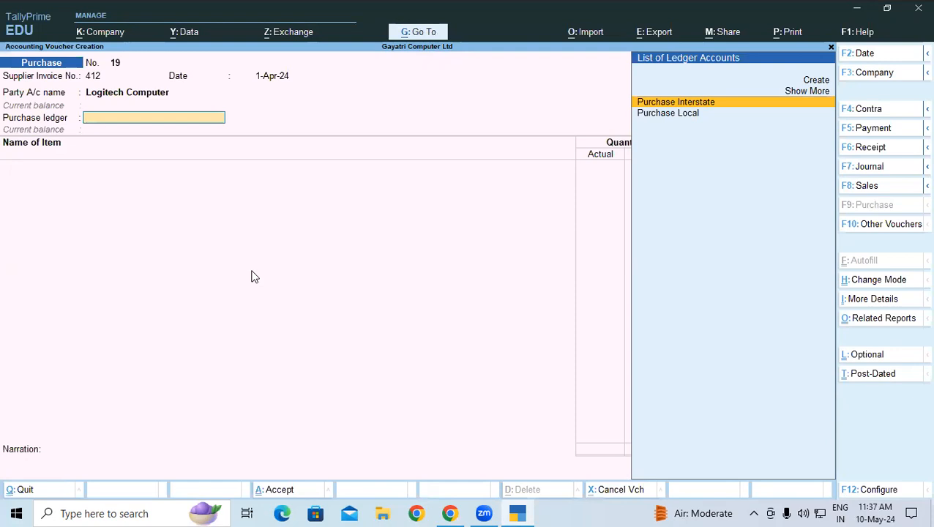
key("Down")
key("Return")
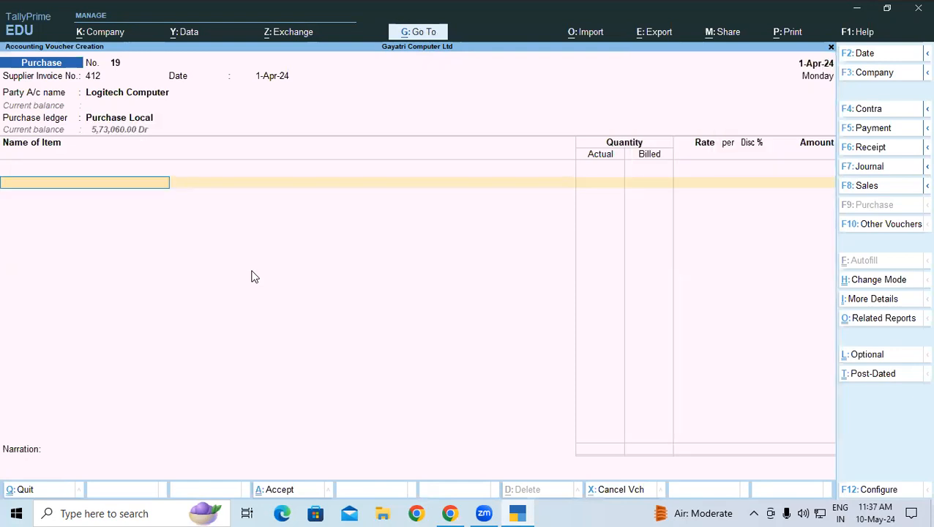
Start a new stock item from the voucher and name it Logitech M235 Wireless Mouse with the text from PDF exercise 18.
key("alt+Tab")
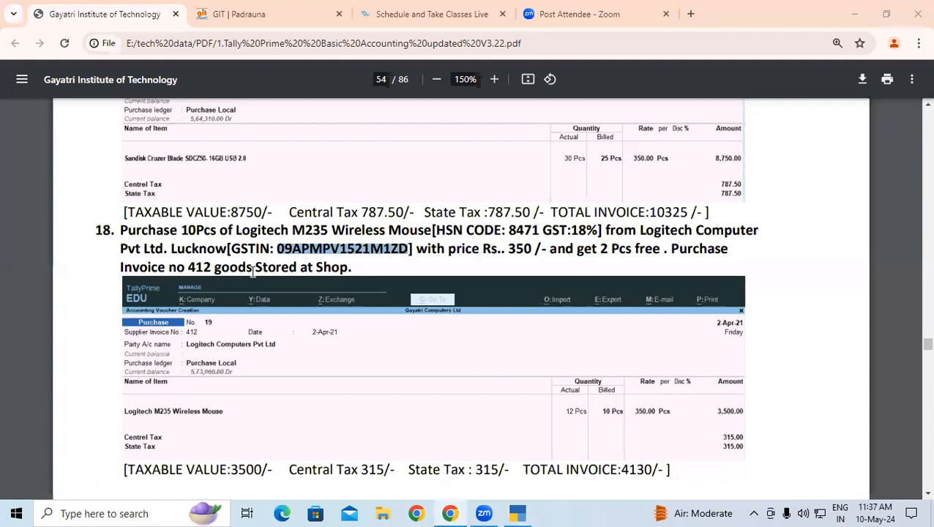
key("alt+Tab")
type("Lo")
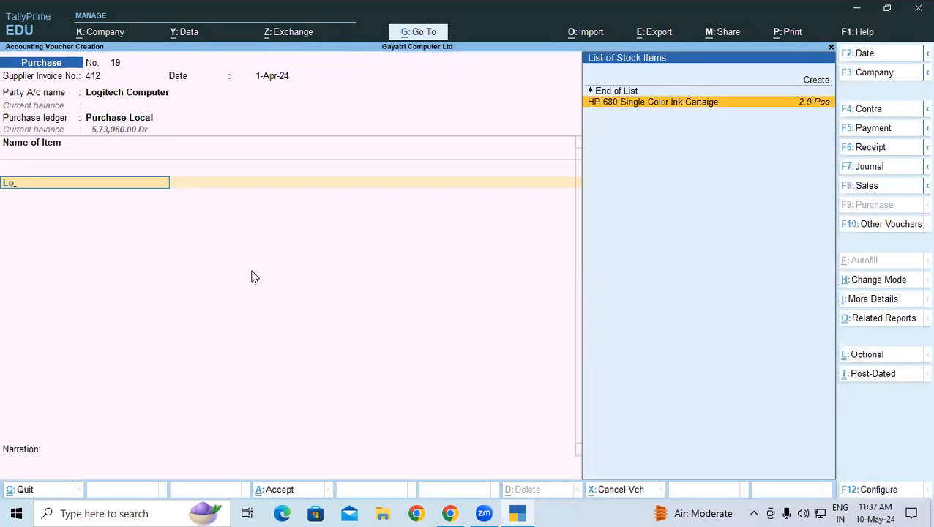
key("Up")
key("Return")
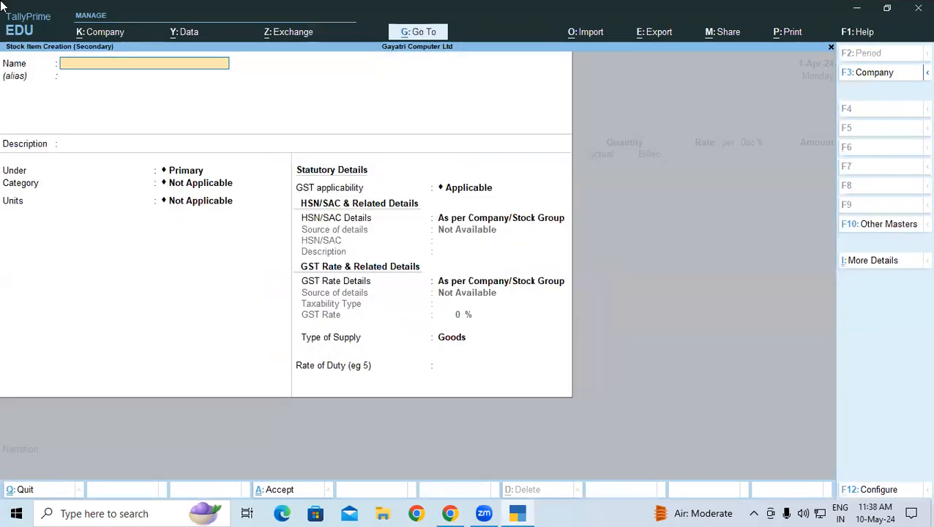
left_click(450, 513)
left_click_drag(236, 231, 431, 229)
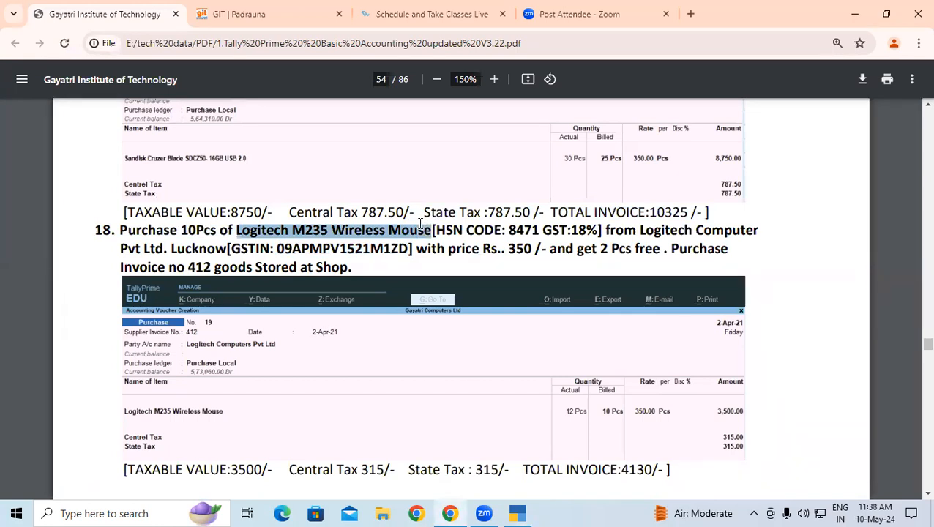
key("alt+Tab")
key("ctrl+alt+v")
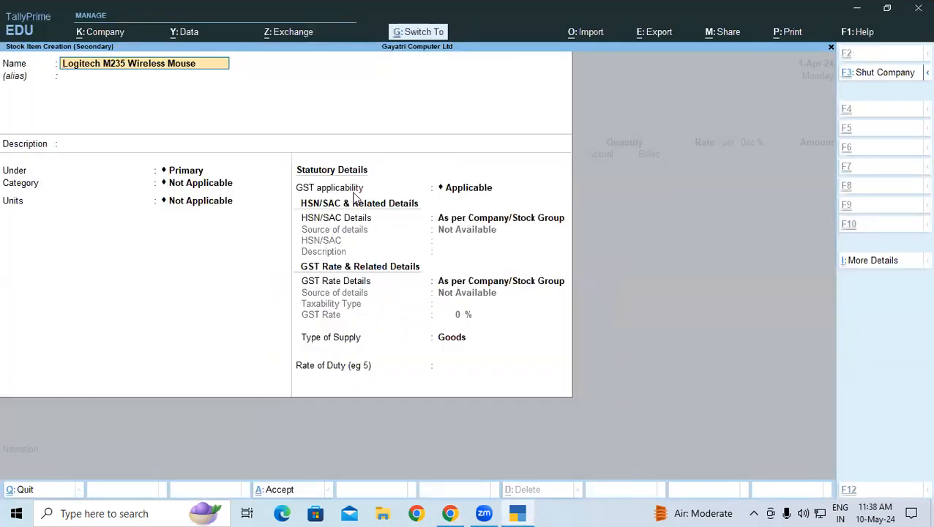
Leave the item's alias blank and place the Logitech mouse under the Mouse stock group.
key("Return")
key("Return")
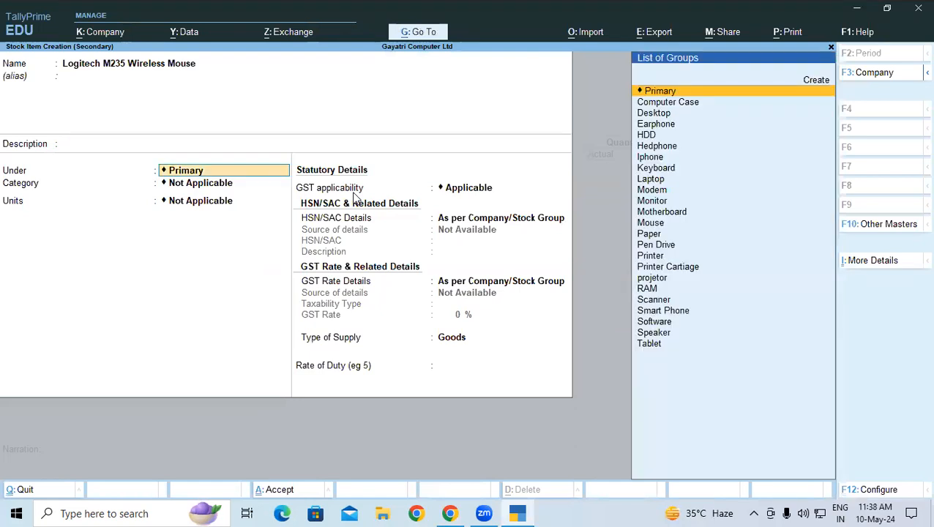
type("M")
key("Down")
key("Down")
key("Down")
key("Down")
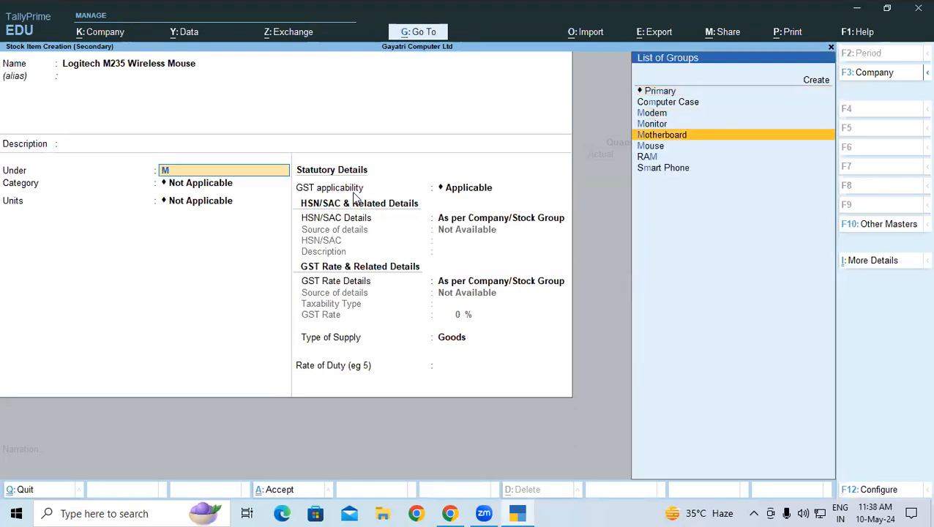
key("Return")
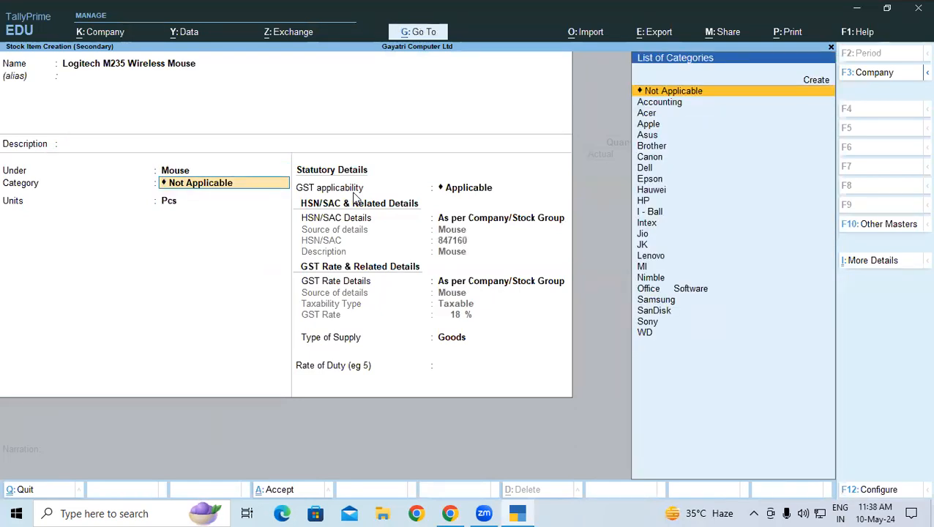
Create and assign a Logitech stock category using the brand name from the PDF, keep the unit Pcs, and save the item.
key("alt+Tab")
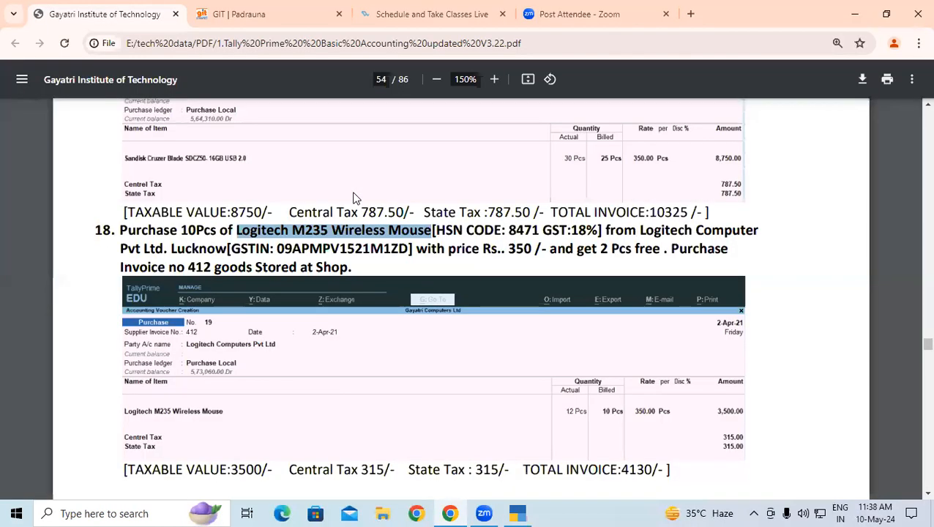
double_click(258, 228)
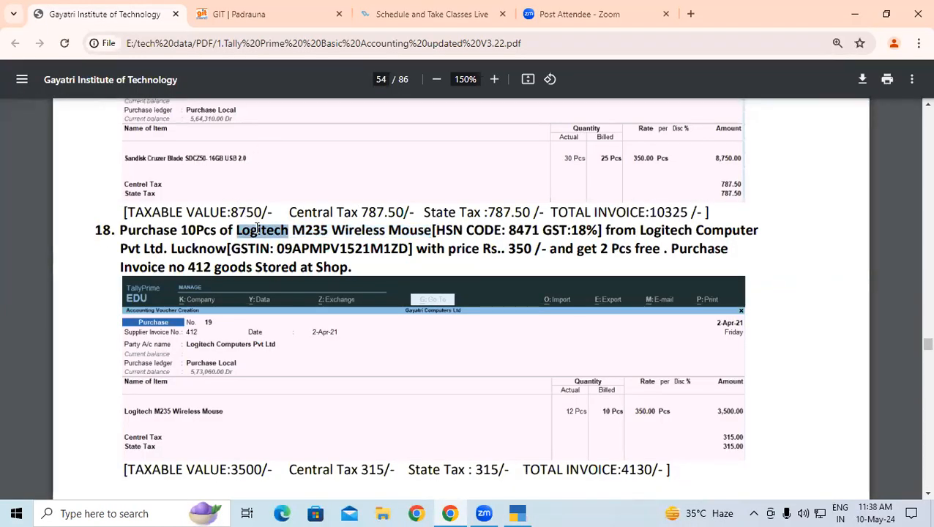
key("alt+Tab")
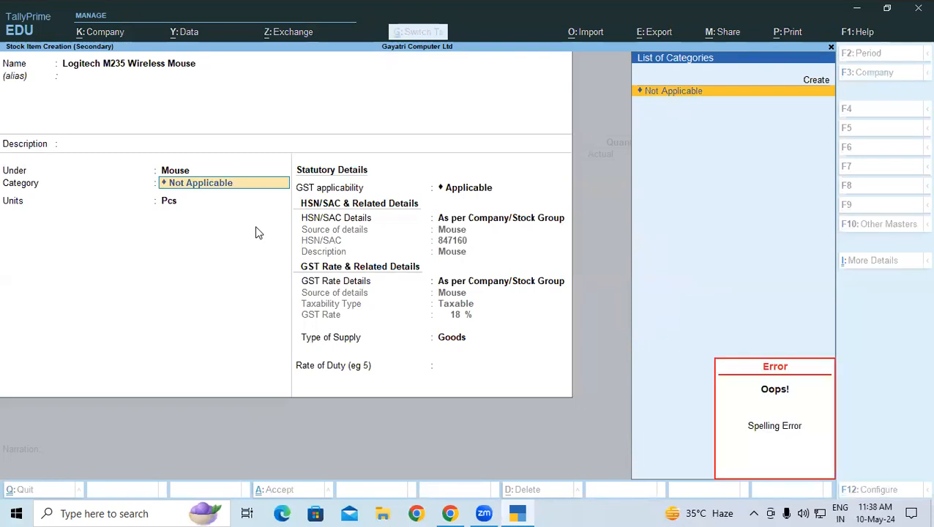
key("alt+c")
key("ctrl+alt+v")
key("ctrl+a")
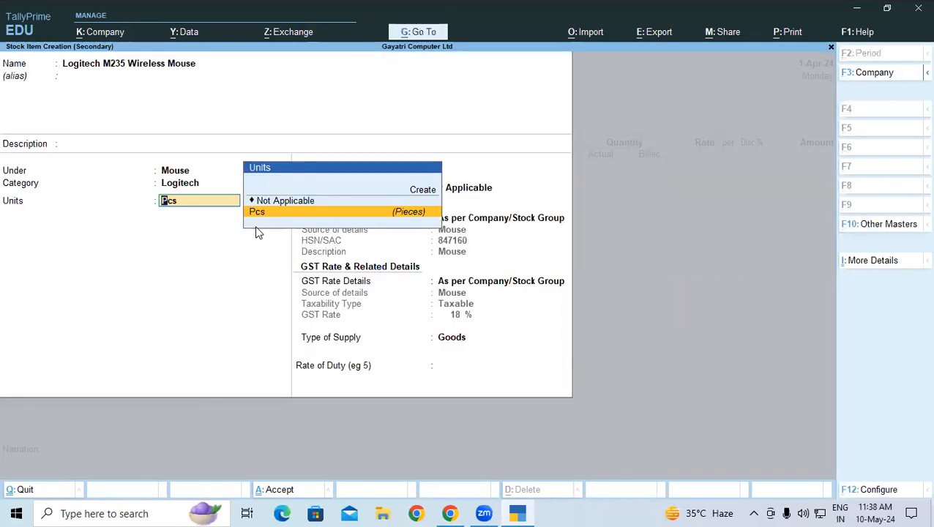
key("Return")
key("ctrl+a")
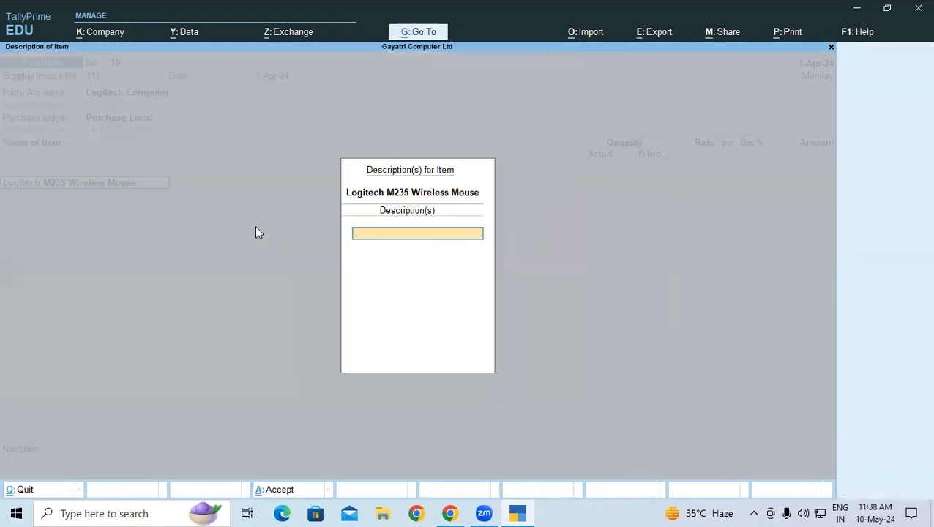
Leave the item description blank and allocate the mouse to the Shop godown with an actual quantity of 12 Pcs.
key("Return")
key("Down")
key("Return")
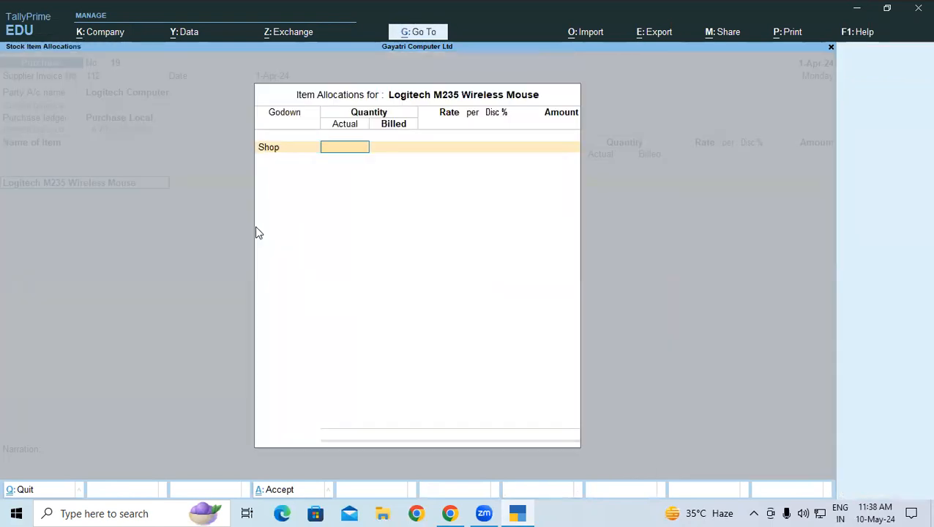
type("12")
key("Return")
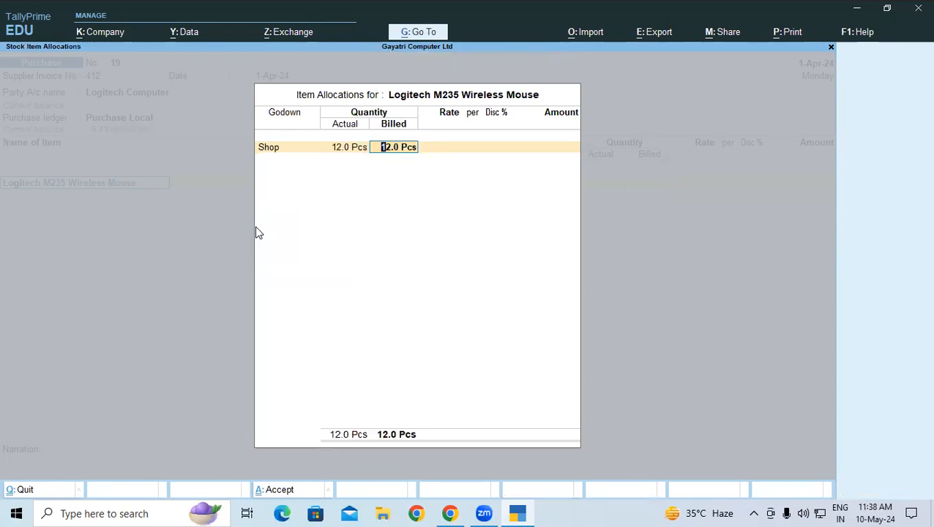
Check the free pieces in PDF exercise 18, and set the billed quantity to 10 Pcs at a rate of 350 with no discount.
key("alt+Tab")
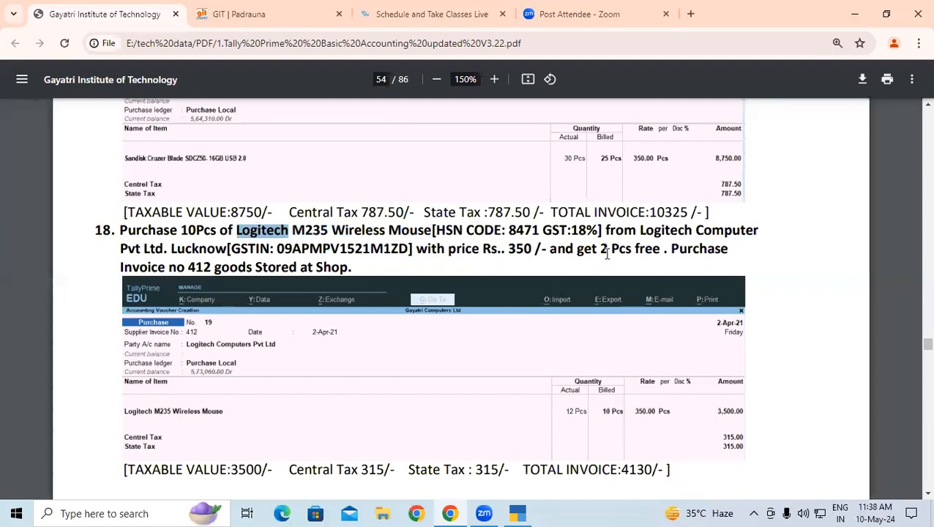
key("alt+Tab")
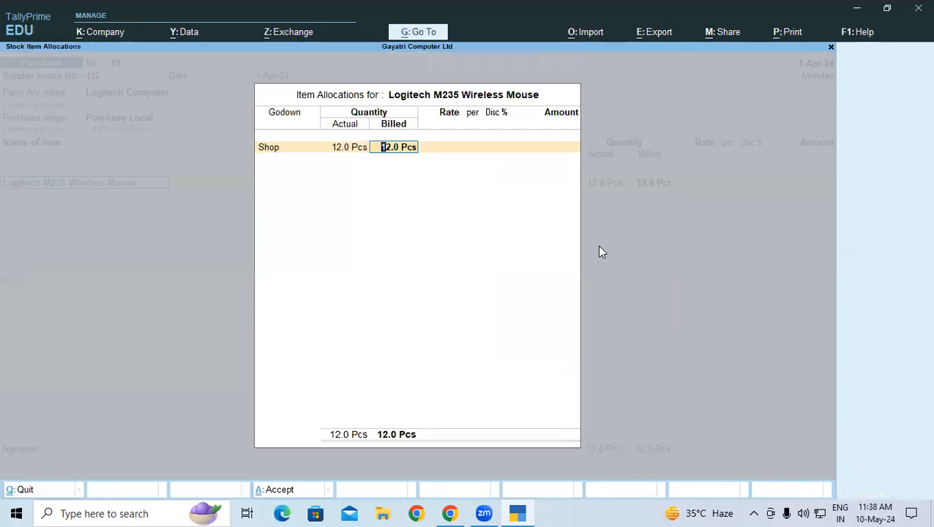
type("10")
key("Return")
type("350")
key("Return")
key("Return")
key("Return")
key("Return")
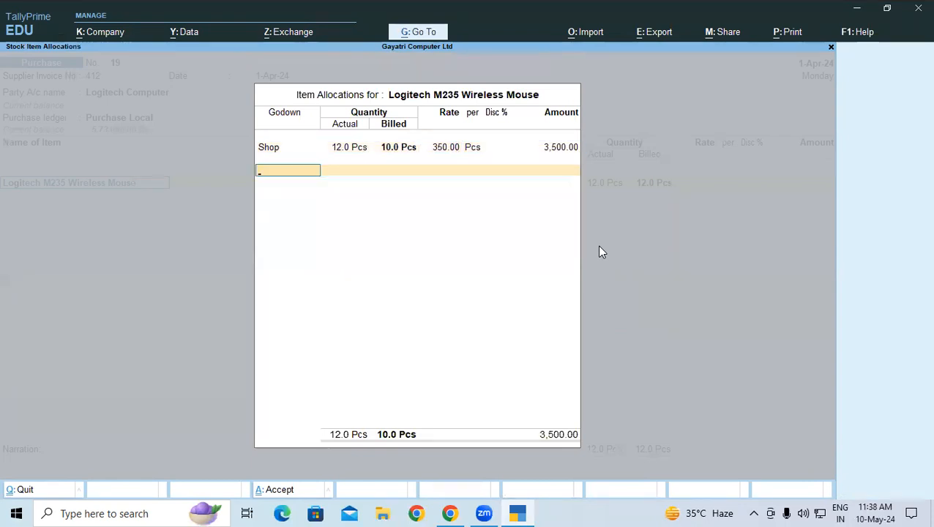
key("Return")
key("Return")
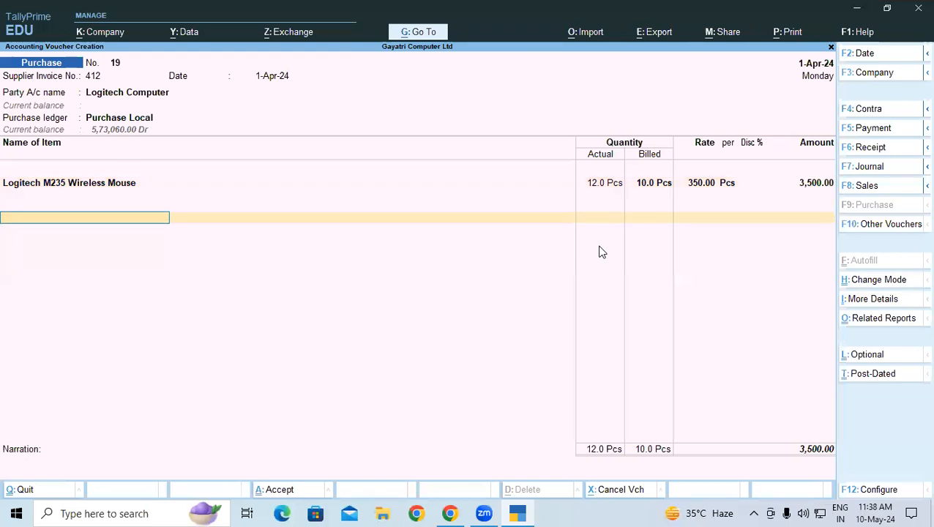
End the item list and add the Central Tax and State Tax ledgers to the purchase voucher.
key("Return")
type("ce")
key("Return")
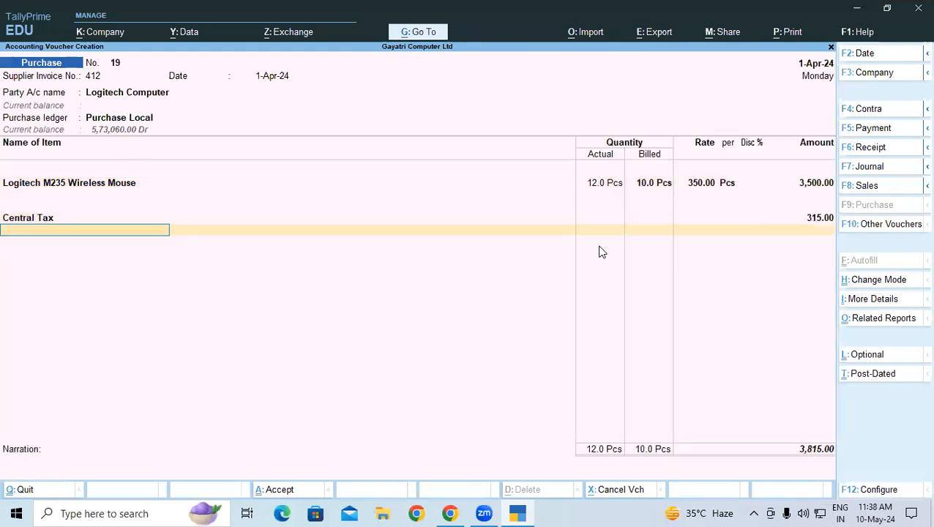
type("St")
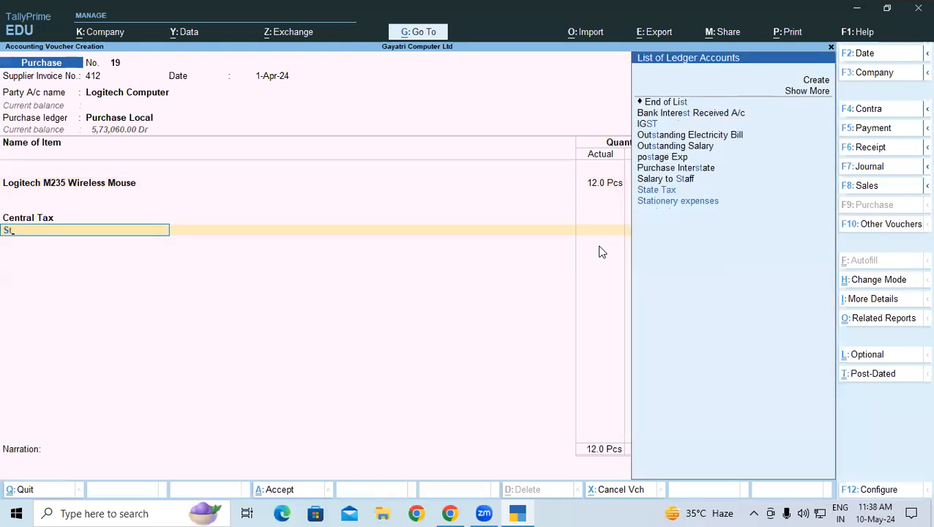
key("Return")
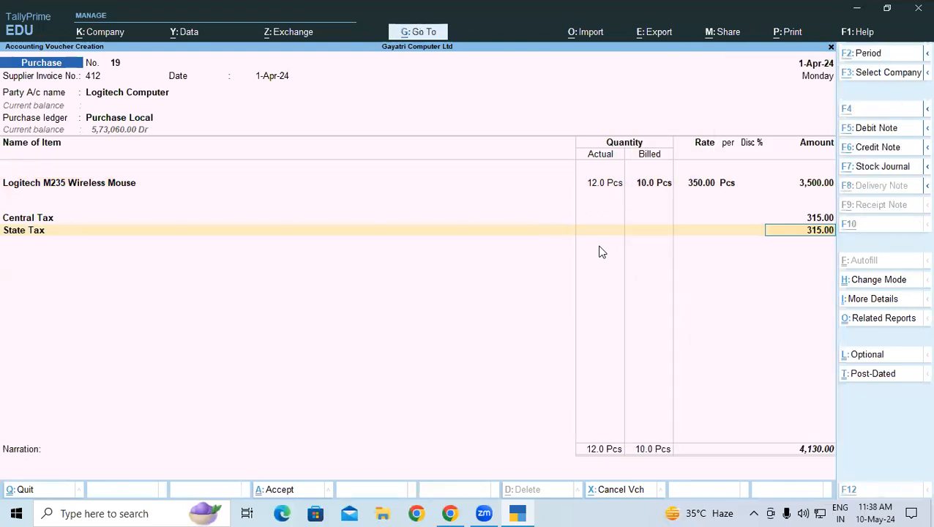
Highlight exercise 19's HP speaker purchase text in the PDF, and save the Logitech Computer purchase voucher back in TallyPrime.
key("alt+Tab")
scroll(344, 353, "down", 2)
scroll(344, 352, "down", 5)
scroll(358, 326, "down", 3)
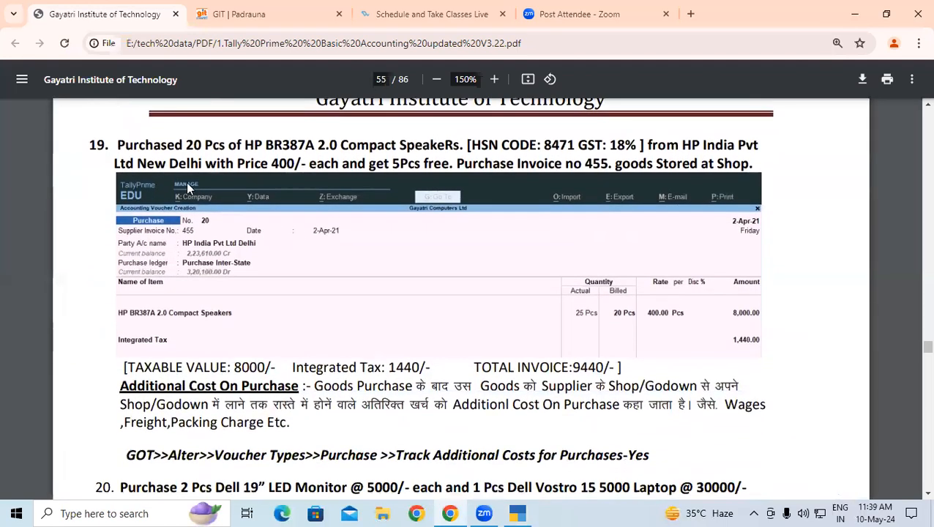
left_click_drag(118, 145, 737, 170)
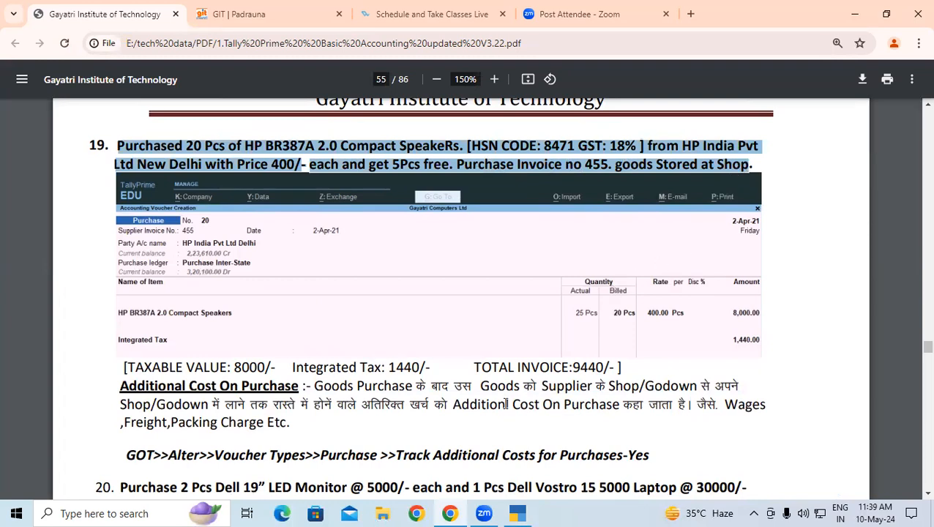
key("alt+Tab")
key("ctrl+a")
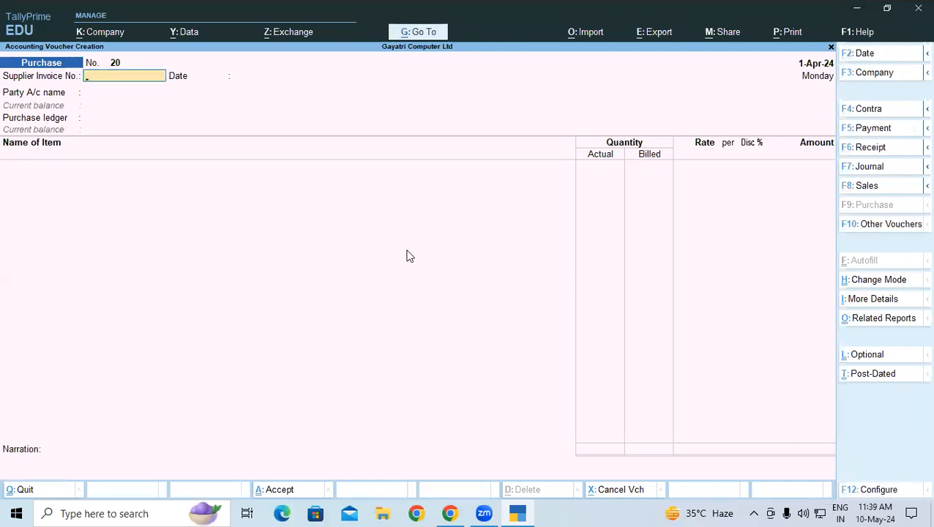
Switch to the PDF and highlight the Additional Cost On Purchase heading below exercise 19.
key("alt+Tab")
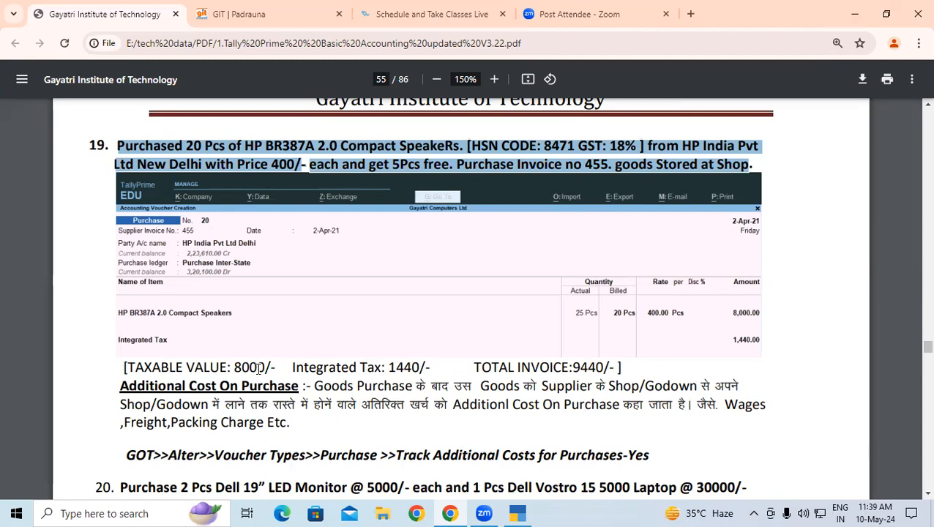
scroll(252, 366, "up", 3)
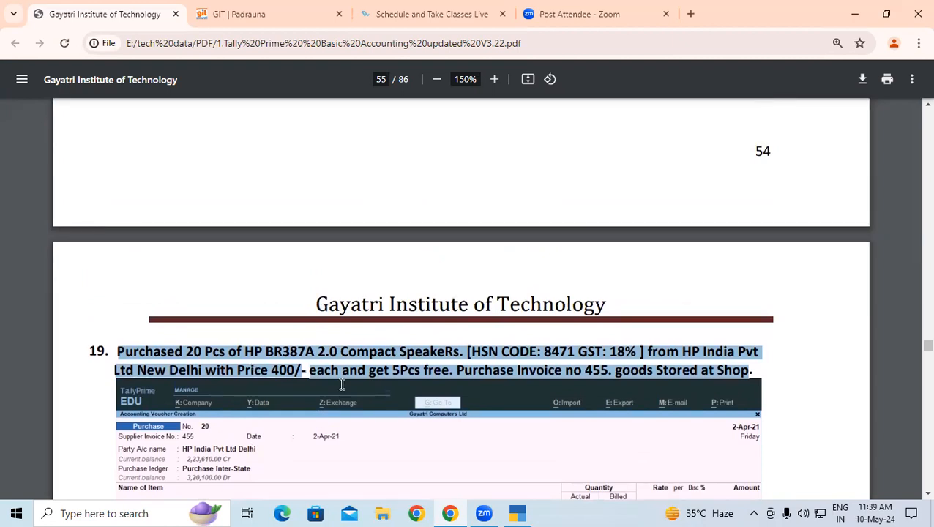
scroll(311, 358, "down", 4)
left_click_drag(110, 295, 293, 301)
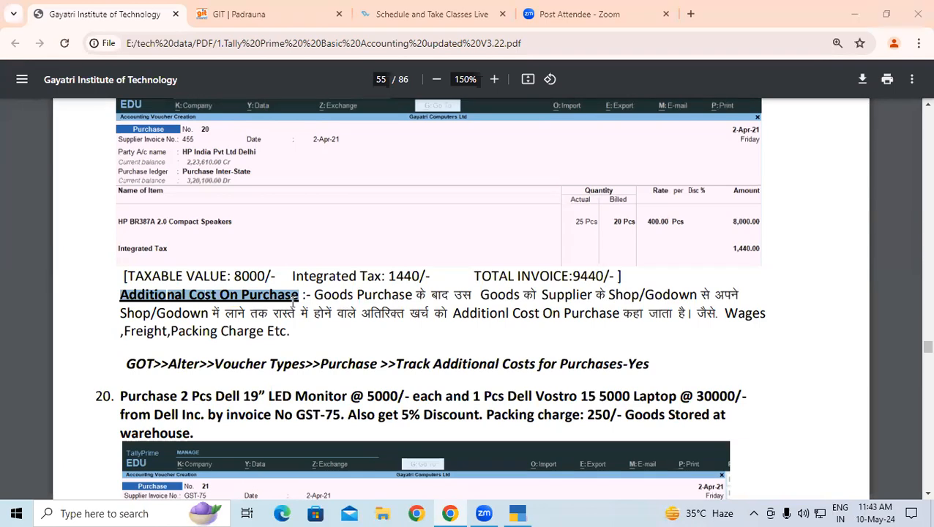
Switch to TallyPrime and quit the blank purchase voucher, returning to the Gateway of Tally.
key("alt+Tab")
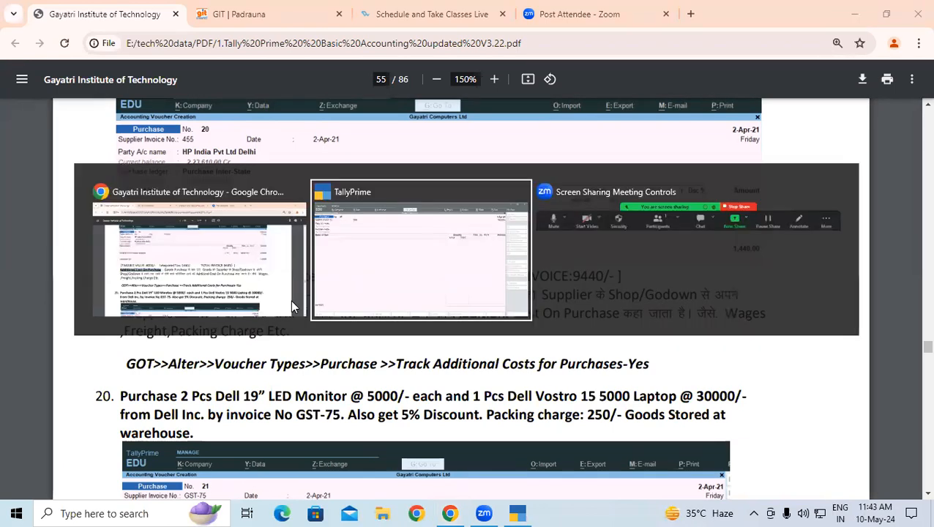
key("Escape")
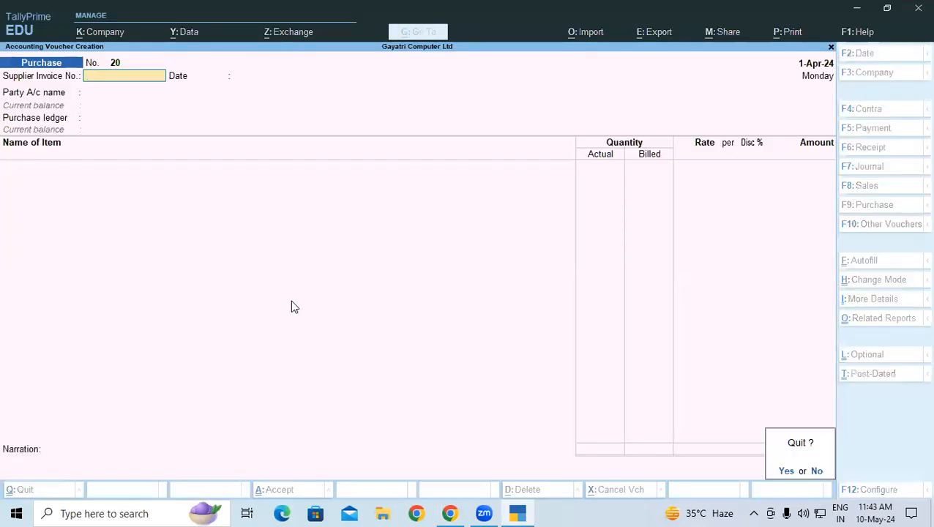
key("y")
Open the Purchase voucher type for alteration and go to its Track Additional Costs for Purchases option.
key("Up")
key("Up")
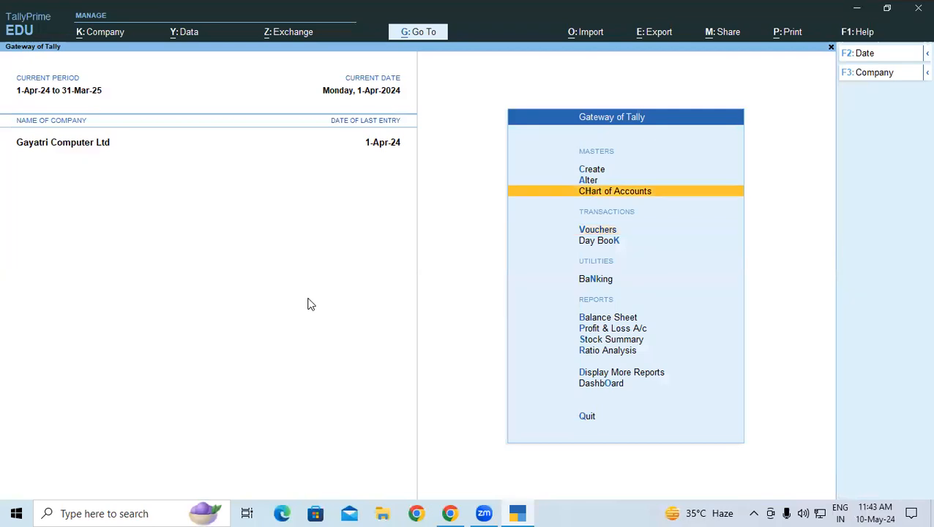
key("Return")
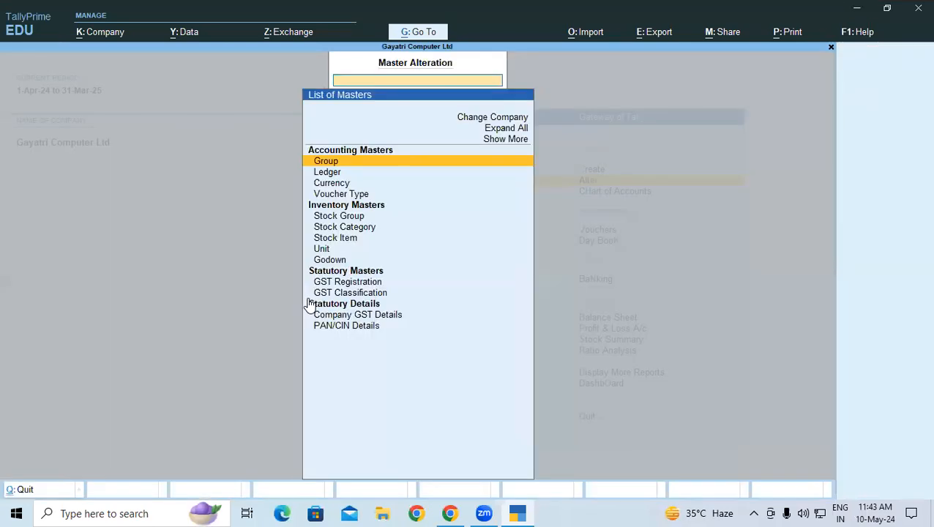
key("Down")
key("Down")
key("Down")
key("Return")
key("Down")
key("Down")
key("Down")
key("Down")
key("Down")
key("Down")
key("Down")
key("Down")
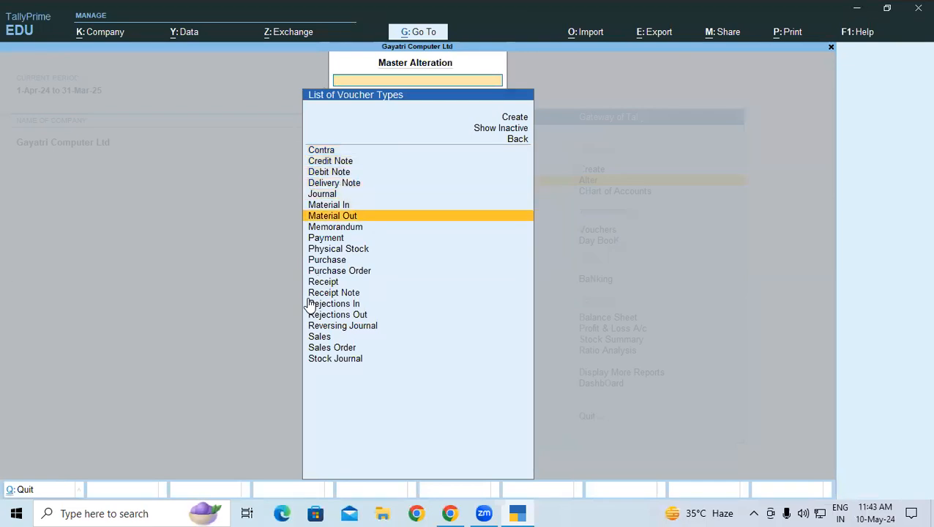
key("Down")
key("Down")
key("Return")
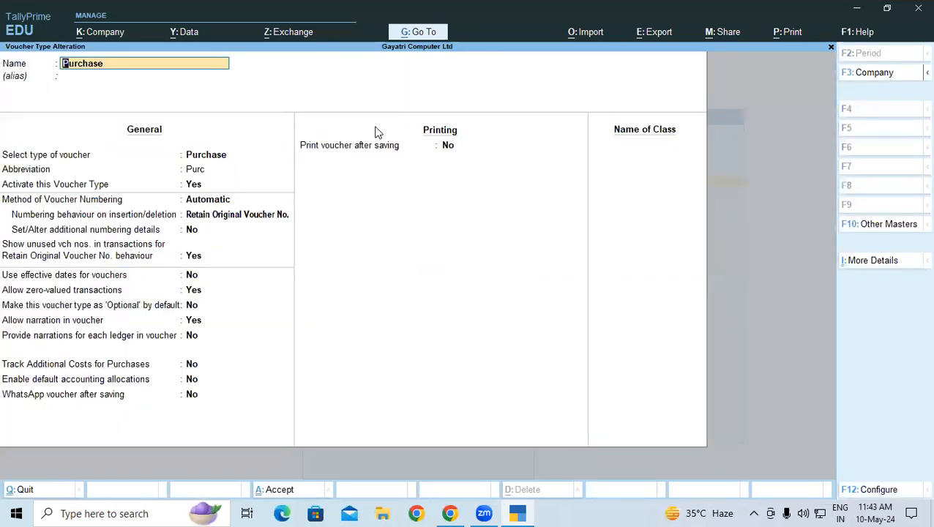
left_click(46, 368)
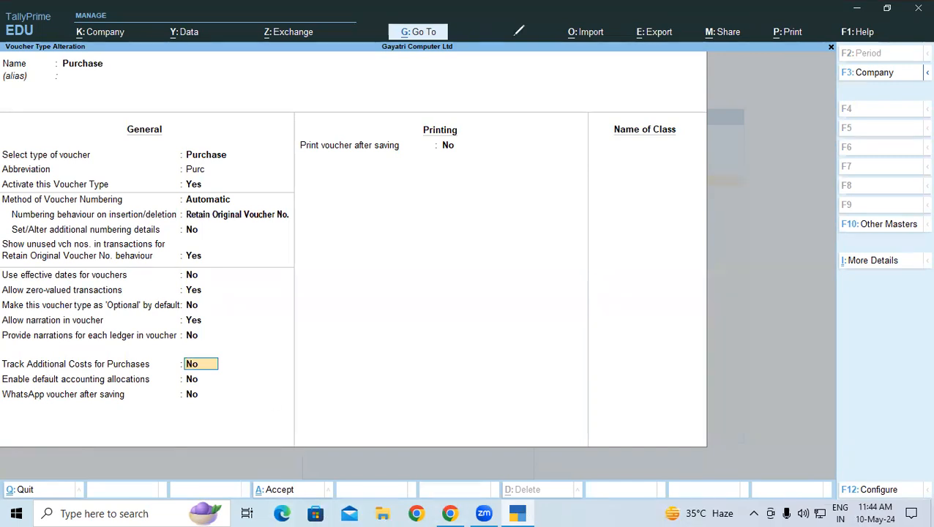
Handwrite 10,000 on the screen beside the Printing section as the example purchase amount.
left_click_drag(546, 115, 548, 173)
mouse_move(586, 128)
left_mouse_down()
mouse_move(588, 146)
mouse_move(582, 123)
left_mouse_up()
mouse_move(617, 119)
left_mouse_down()
mouse_move(631, 141)
mouse_move(658, 118)
left_mouse_up()
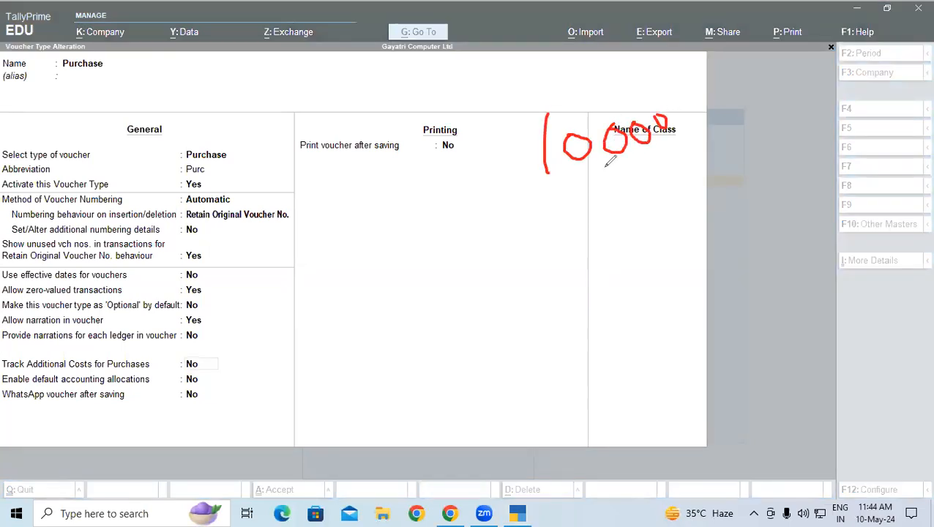
left_click_drag(599, 163, 590, 173)
Handwrite 10 and 1000 over the General section as example quantity and rate, erasing the stray stroke after the 10.
left_click_drag(102, 93, 95, 160)
mouse_move(133, 116)
left_mouse_down()
mouse_move(121, 132)
mouse_move(149, 113)
mouse_move(155, 143)
mouse_move(158, 116)
left_mouse_up()
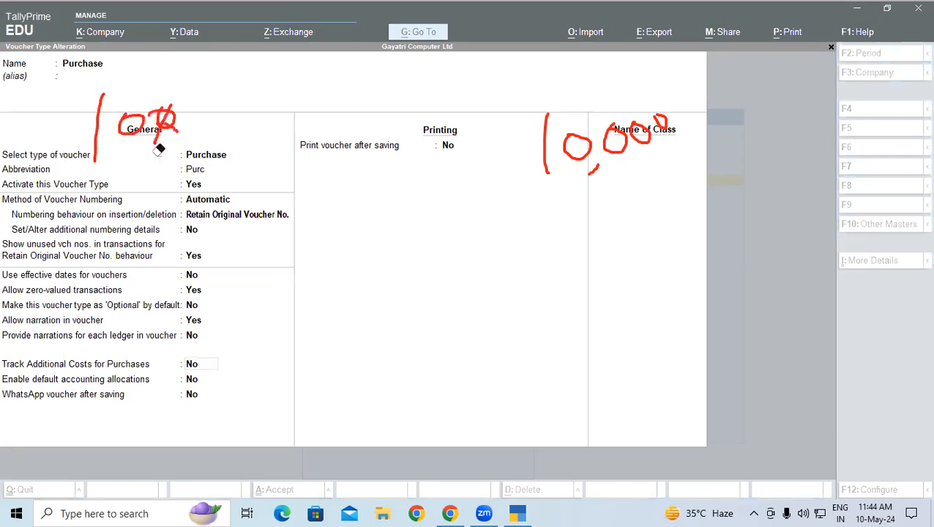
left_click(159, 149)
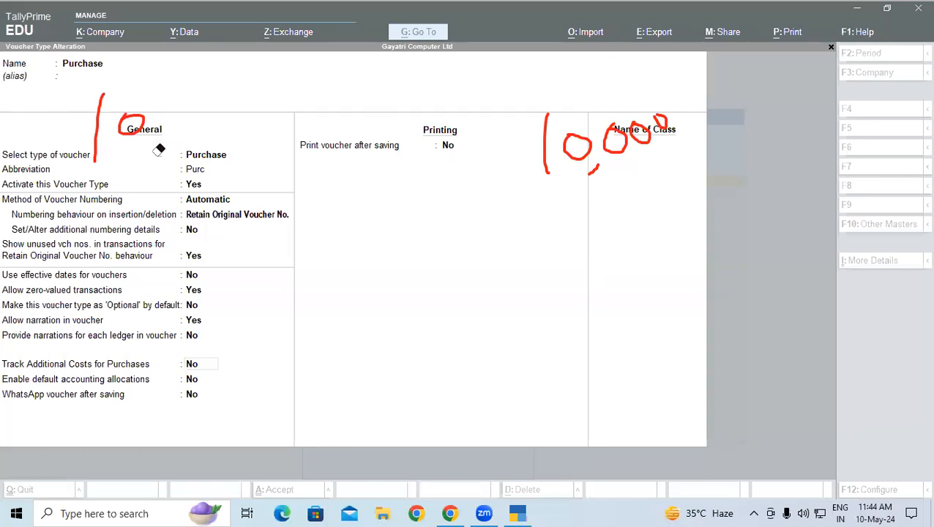
left_click(177, 52)
left_click_drag(184, 142, 185, 150)
mouse_move(250, 98)
left_mouse_down()
mouse_move(244, 135)
mouse_move(272, 108)
mouse_move(283, 121)
mouse_move(321, 108)
mouse_move(307, 104)
left_mouse_up()
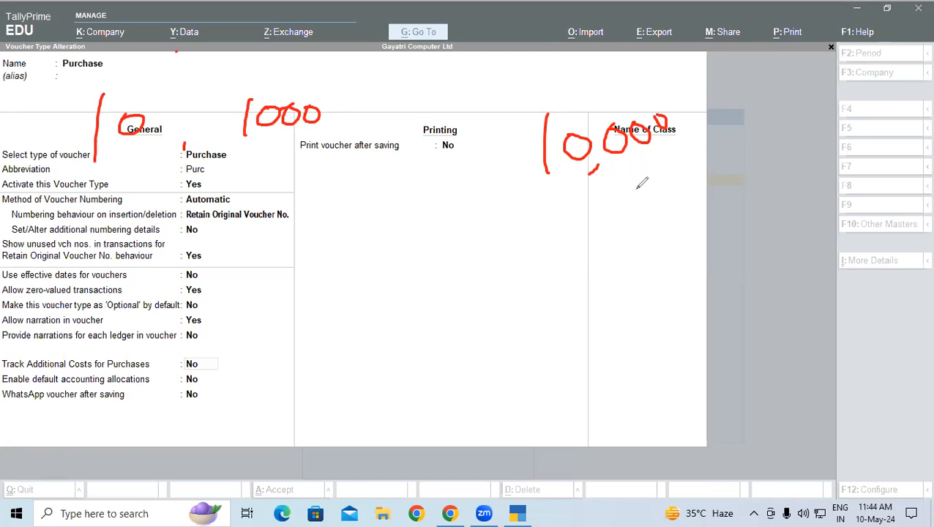
Draw an arrow to the 10,000 note, write 1000 beneath it, and circle the Track Additional Costs setting.
mouse_move(466, 158)
left_mouse_down()
mouse_move(515, 156)
mouse_move(497, 174)
left_mouse_up()
mouse_move(566, 225)
left_mouse_down()
mouse_move(567, 265)
mouse_move(630, 218)
mouse_move(648, 220)
mouse_move(637, 217)
left_mouse_up()
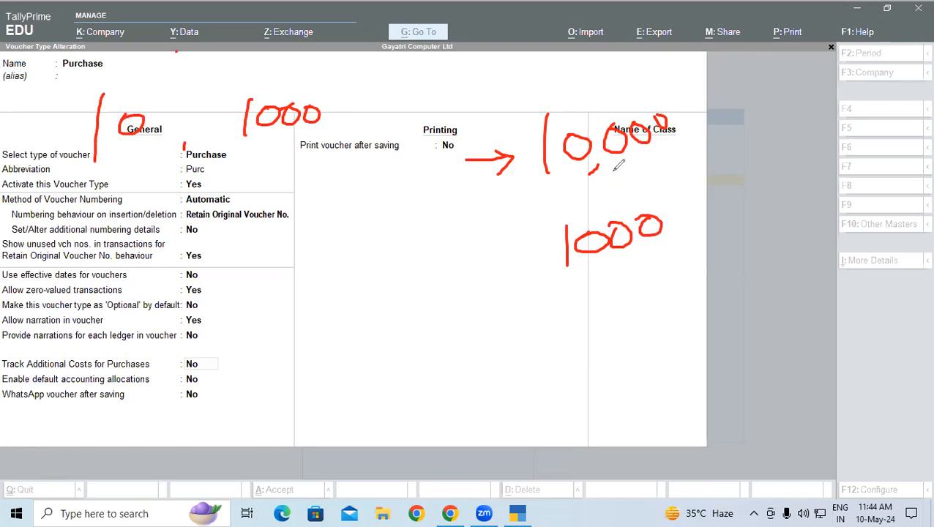
mouse_move(182, 358)
left_mouse_down()
mouse_move(179, 377)
mouse_move(212, 344)
mouse_move(180, 354)
left_mouse_up()
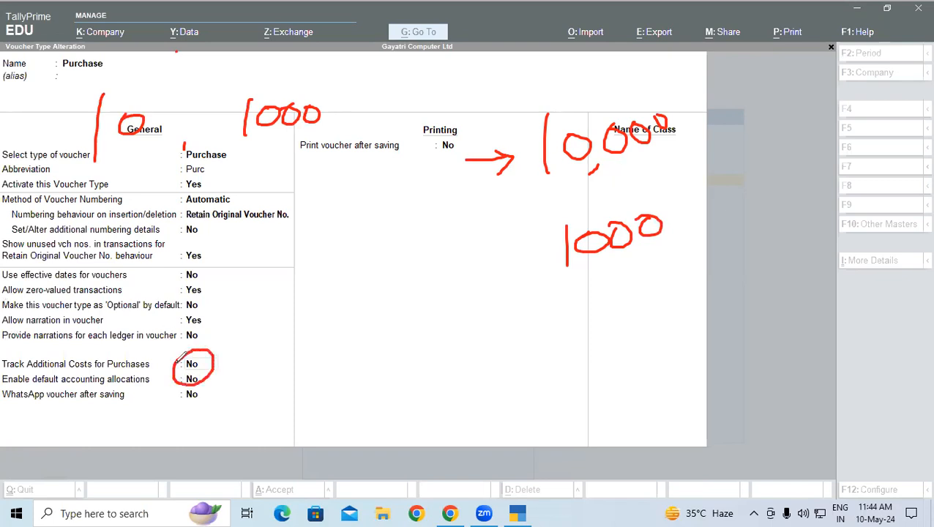
Underline the 1000 rate, write a circled 1100 beneath it, and add a line above the rate and a 50 note.
left_click_drag(243, 137, 301, 130)
mouse_move(231, 182)
left_mouse_down()
mouse_move(231, 214)
mouse_move(249, 212)
left_mouse_up()
left_click_drag(265, 181, 287, 188)
mouse_move(249, 156)
left_mouse_down()
mouse_move(231, 212)
mouse_move(319, 209)
mouse_move(258, 163)
left_mouse_up()
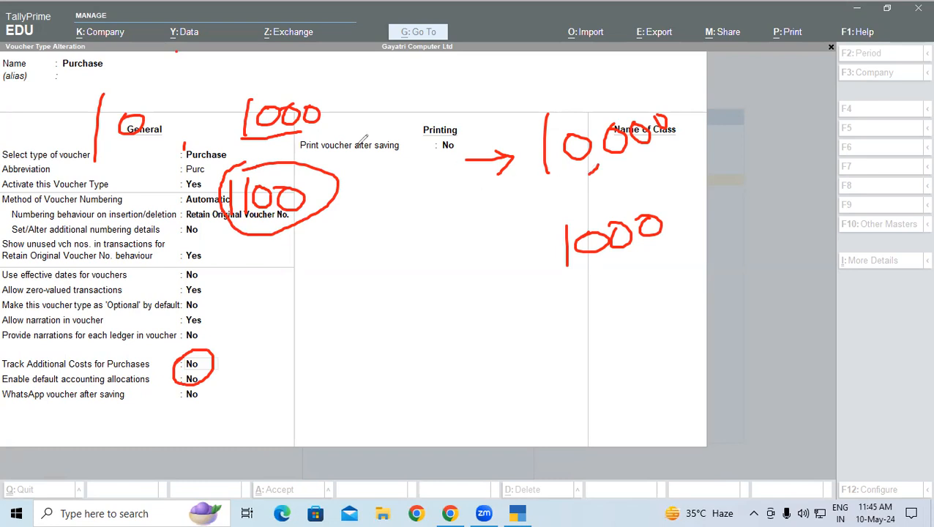
left_click_drag(228, 87, 351, 79)
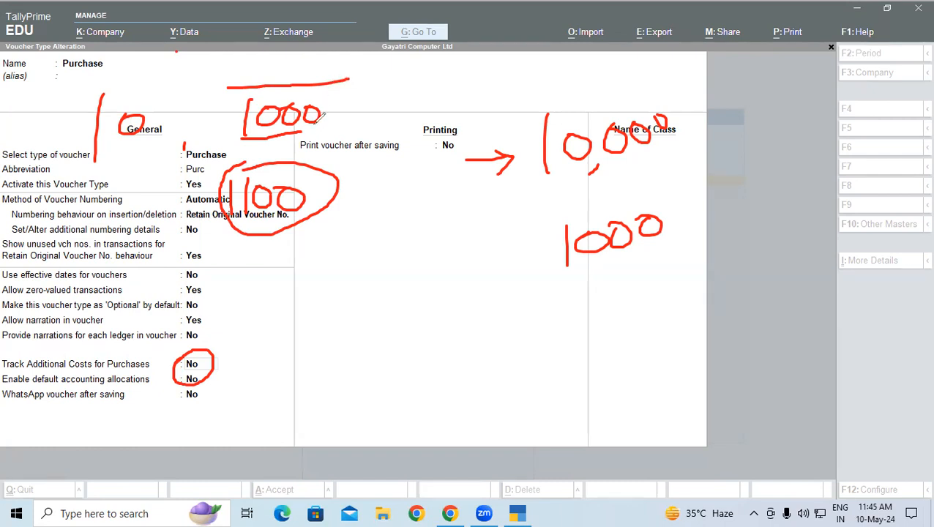
mouse_move(495, 49)
left_mouse_down()
mouse_move(502, 73)
mouse_move(485, 85)
mouse_move(517, 51)
left_mouse_up()
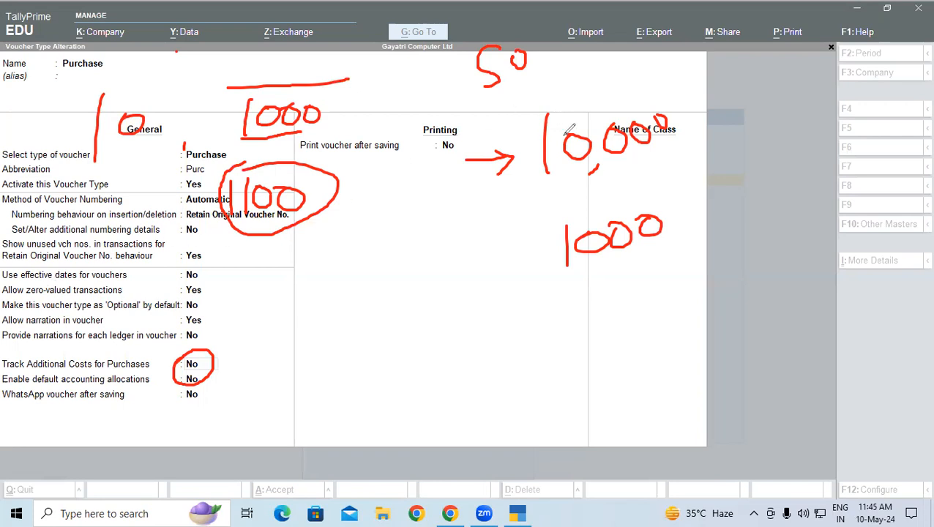
Circle the 1000 additional cost, link it to the rate notes, and write a second circled 1100 below.
left_click_drag(243, 136, 302, 131)
mouse_move(585, 201)
left_mouse_down()
mouse_move(546, 208)
mouse_move(650, 258)
mouse_move(569, 180)
mouse_move(534, 196)
left_mouse_up()
mouse_move(517, 229)
left_mouse_down()
mouse_move(495, 238)
mouse_move(350, 183)
mouse_move(334, 160)
left_mouse_up()
left_click_drag(246, 277, 246, 314)
mouse_move(277, 266)
left_mouse_down()
mouse_move(276, 304)
mouse_move(295, 296)
left_mouse_up()
mouse_move(327, 265)
left_mouse_down()
mouse_move(239, 271)
mouse_move(328, 255)
left_mouse_up()
left_click_drag(268, 253, 279, 246)
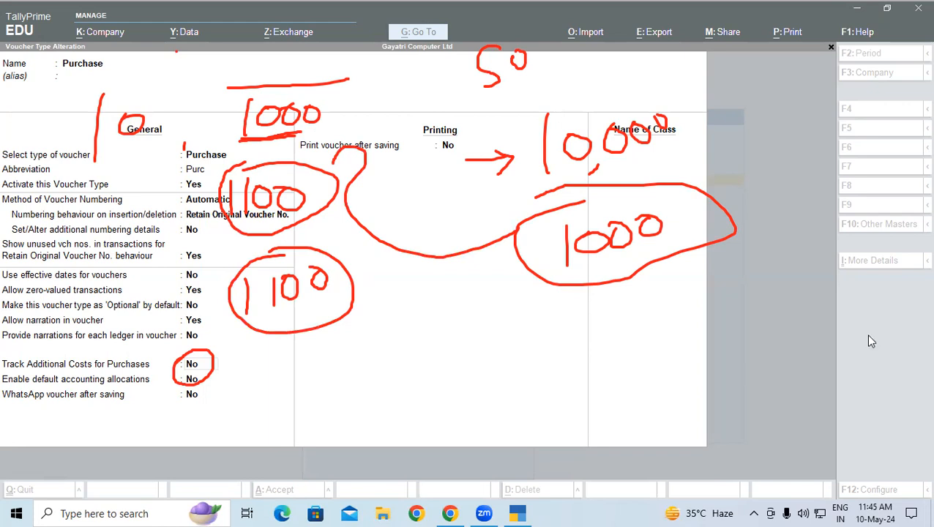
Set Track Additional Costs for Purchases to Yes and save the Purchase voucher type.
left_click(104, 373)
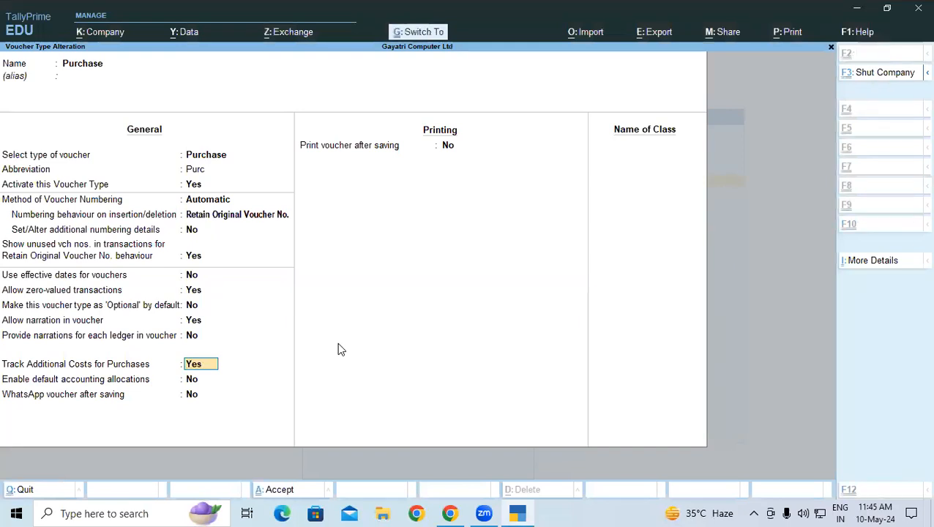
key("ctrl+a")
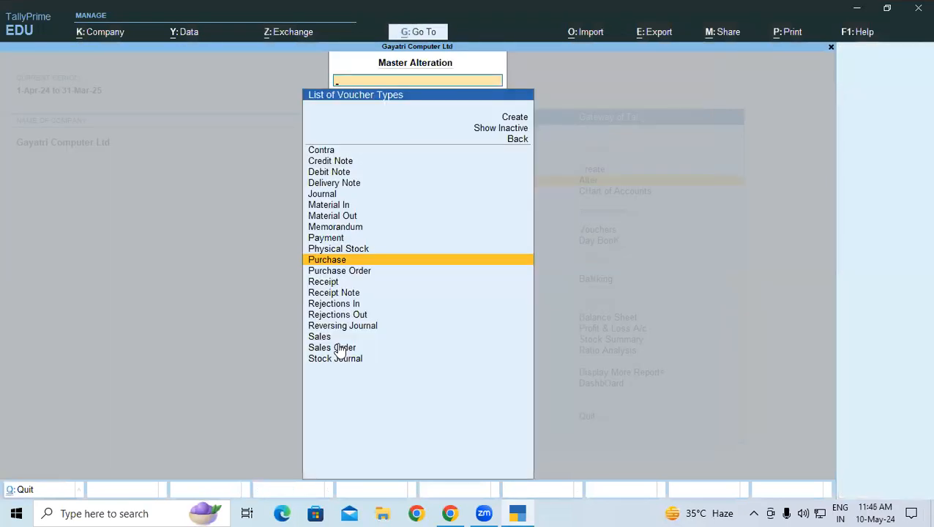
left_click(340, 350)
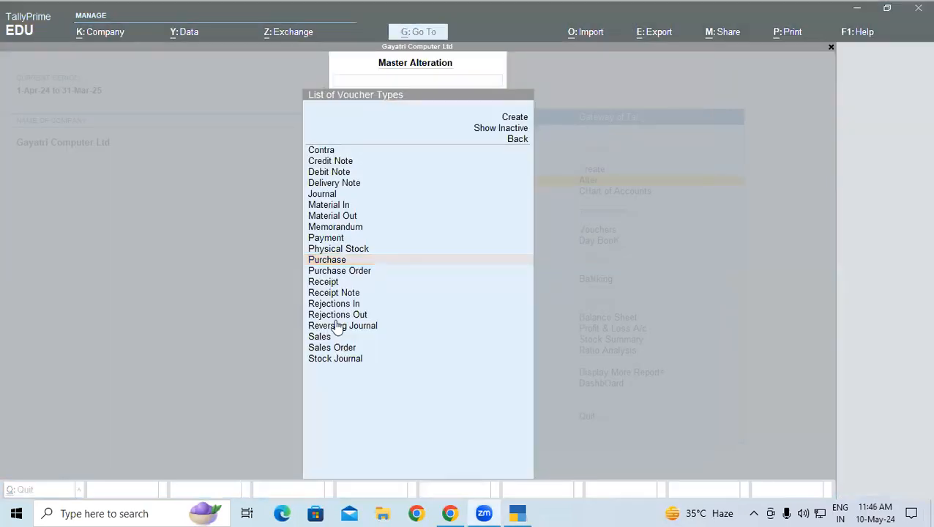
Switch to the PDF and highlight the full text of exercise 20 about the Dell purchase.
key("alt+Tab")
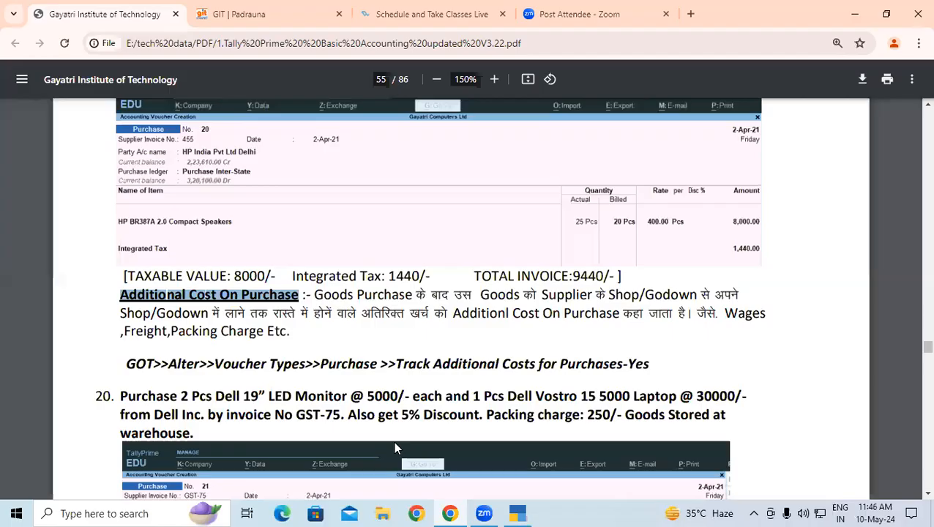
scroll(169, 292, "down", 2)
left_click_drag(121, 263, 198, 296)
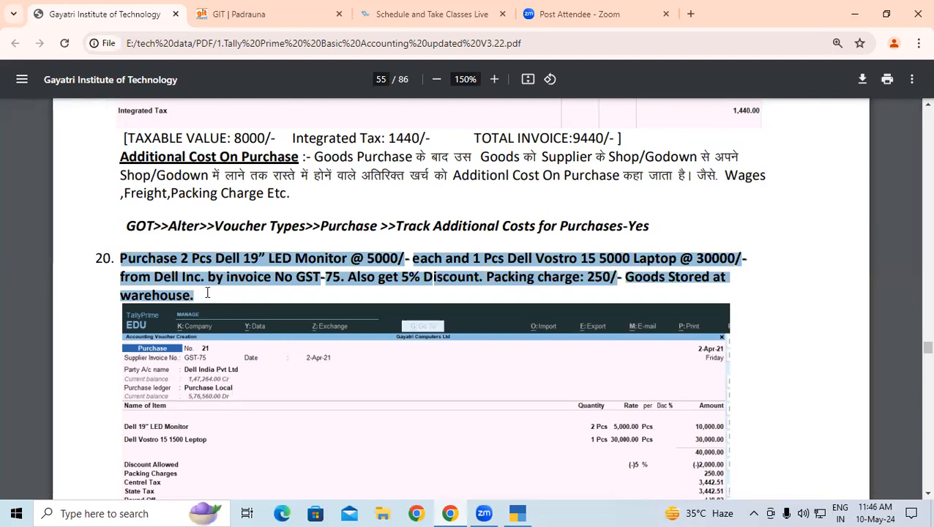
scroll(207, 292, "down", 1)
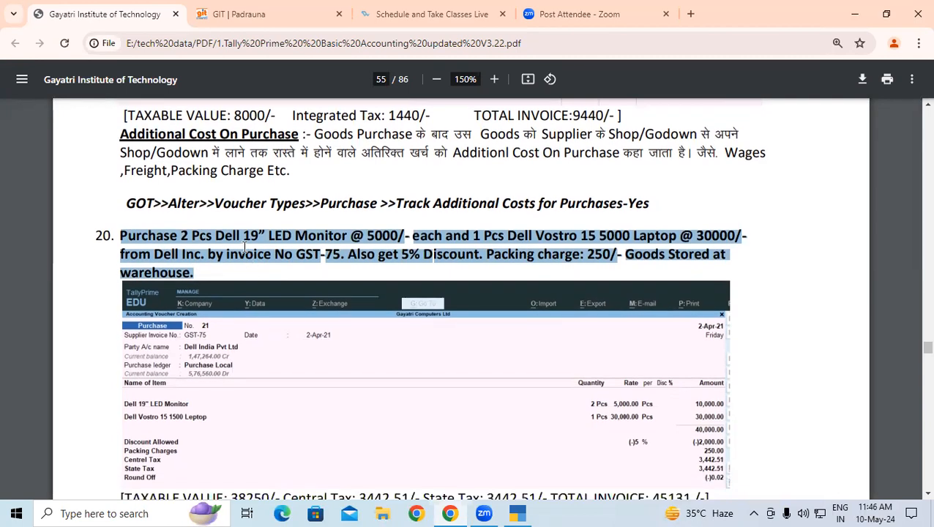
Examine exercise 20's items, quantities, rates, supplier, invoice number, discount and packing charge by highlighting them in turn.
left_click(205, 222)
left_click_drag(142, 235, 336, 236)
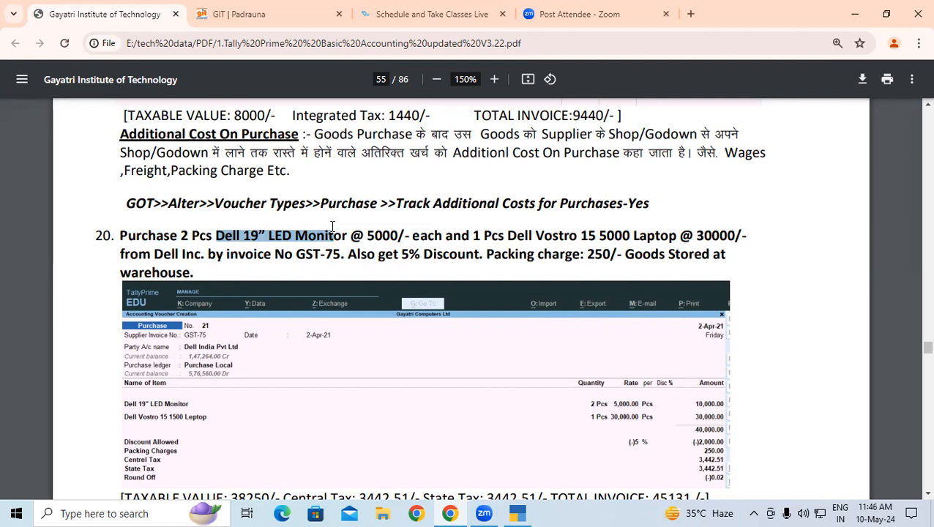
left_click(225, 233)
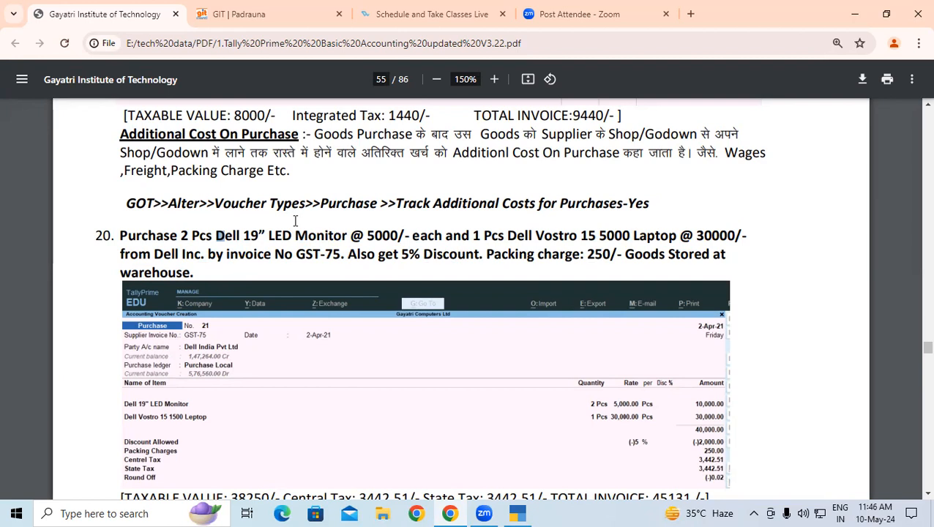
left_click_drag(367, 236, 394, 233)
left_click_drag(482, 234, 735, 233)
left_click_drag(120, 254, 235, 273)
left_click(298, 252)
left_click(357, 253)
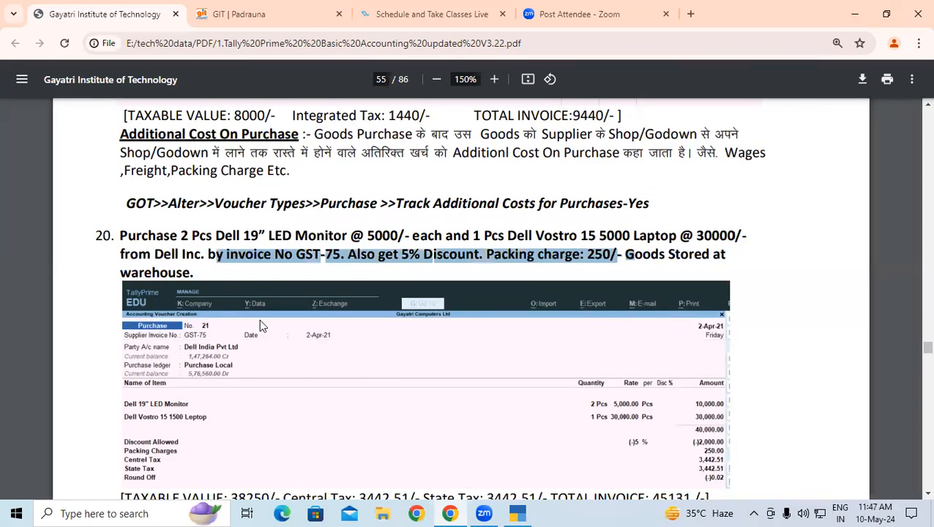
Switch back to TallyPrime, leave the voucher type list, and open a new purchase voucher.
left_click(518, 513)
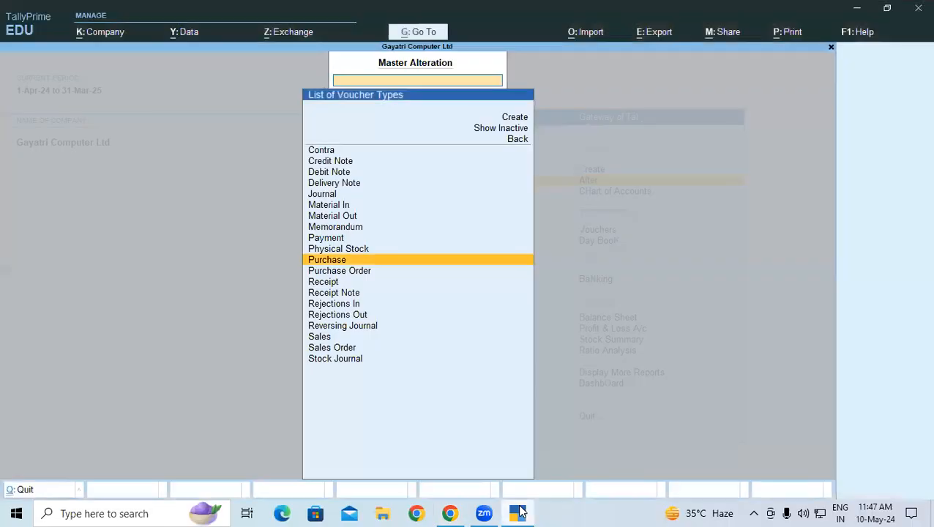
key("Escape")
key("Escape")
key("Down")
key("Down")
key("Down")
key("Up")
key("Return")
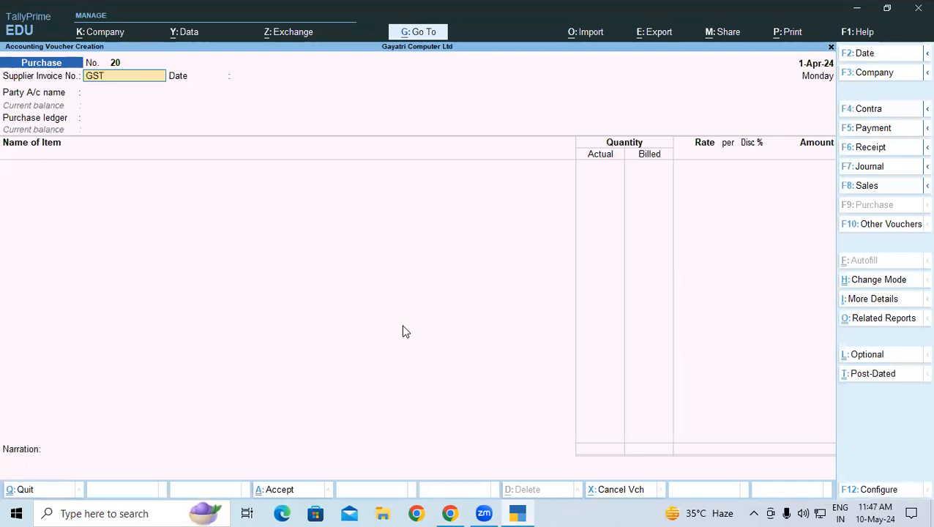
Enter supplier invoice number GST-75 and keep the invoice date 1-Apr-24.
type("GST-75")
key("Return")
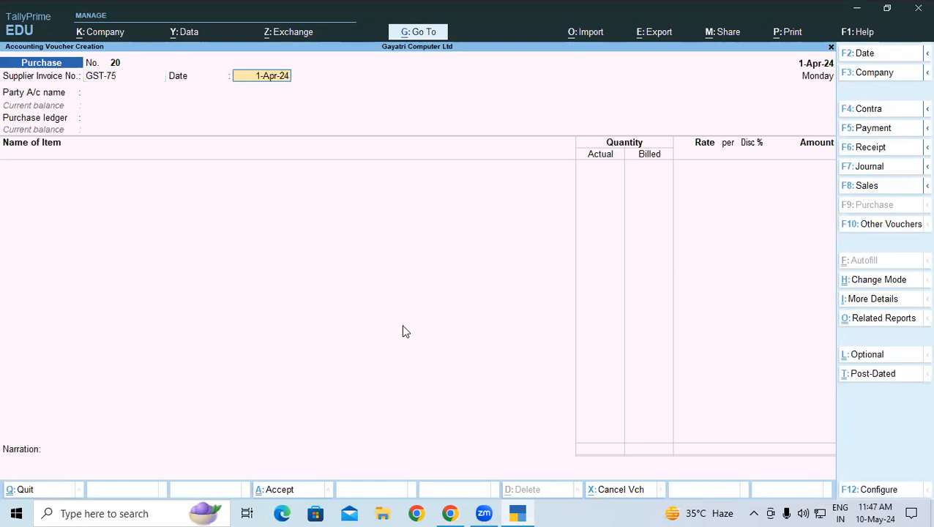
key("Return")
Set Dell Inc Ltd as the party with its default receipt and party details, and choose the Purchase Local ledger.
type("De")
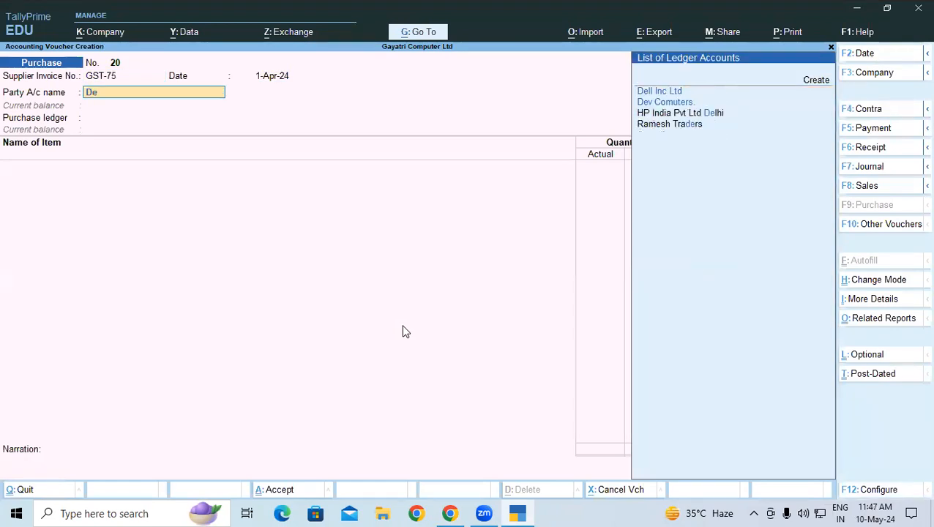
key("Return")
key("Return")
key("Return")
key("Return")
key("Return")
key("Return")
key("Return")
key("Return")
key("Return")
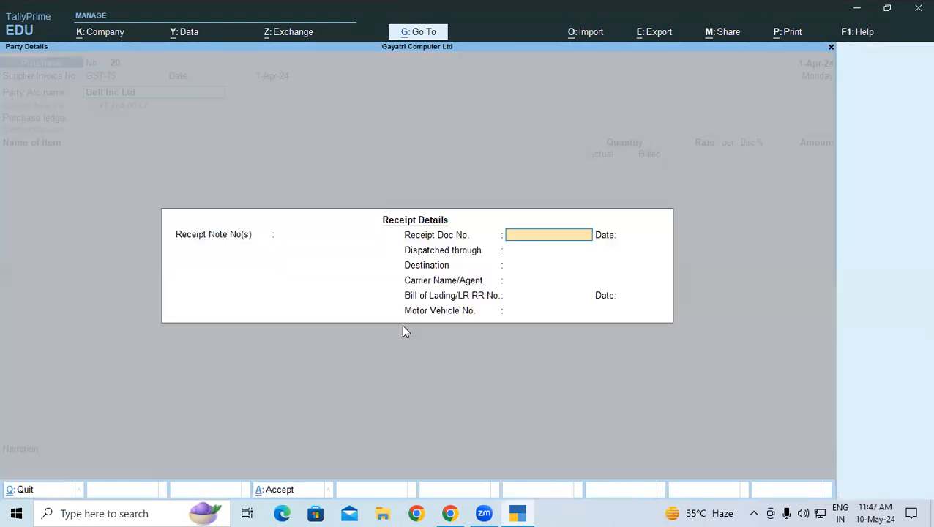
key("Return")
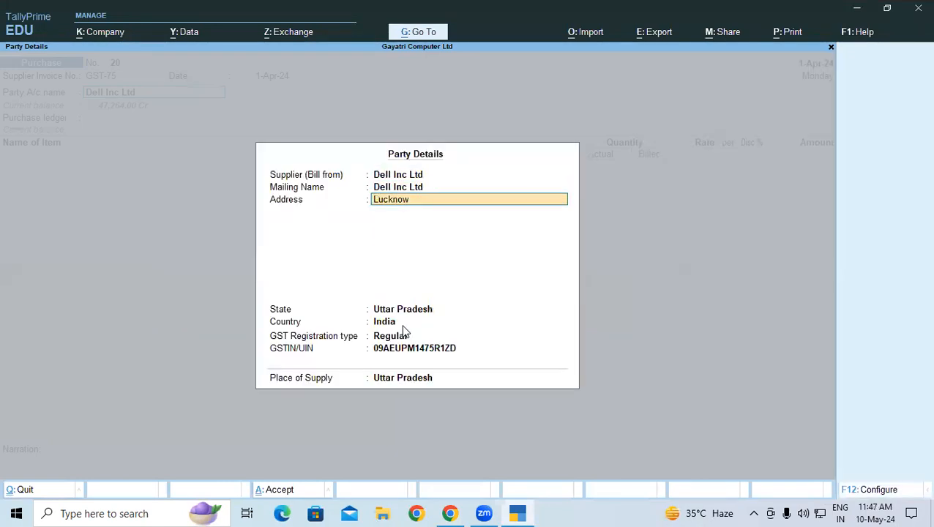
key("Return")
key("Return")
key("Return")
key("Return")
key("Return")
key("Return")
key("Return")
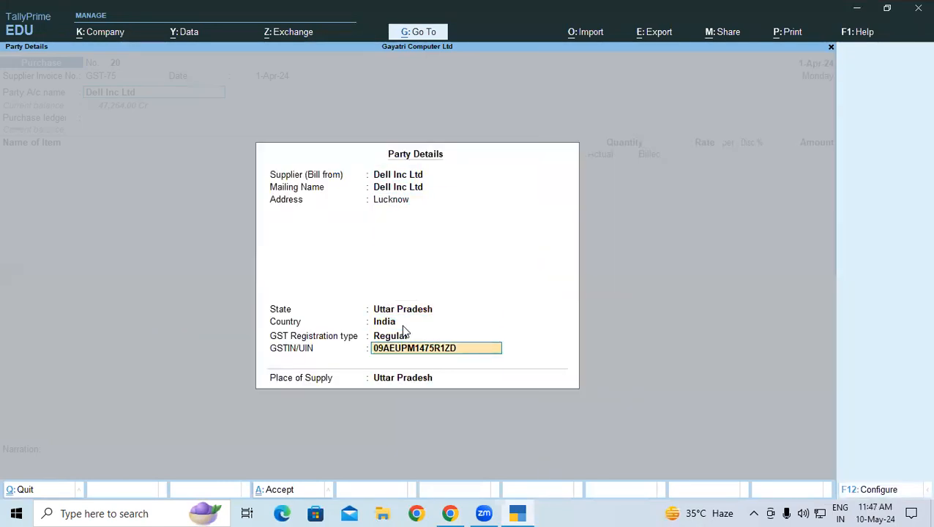
key("Down")
key("Return")
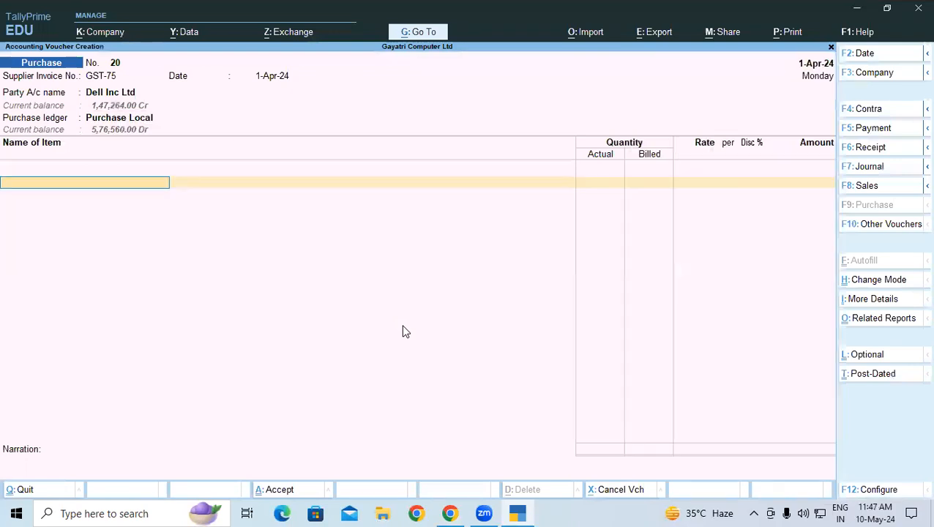
Add the Dell 19" LED Monitor as the first item, leave its description blank, and allocate it to the Warehouse godown.
type("De")
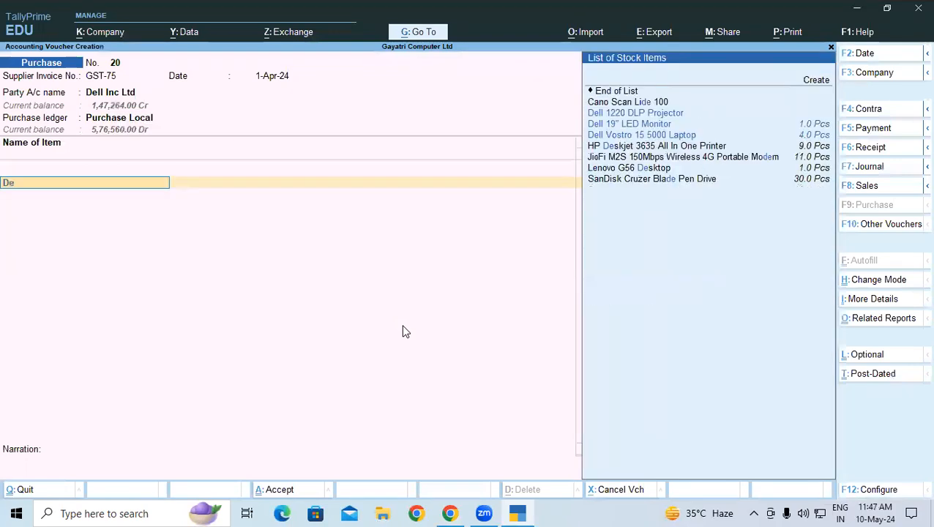
key("Down")
key("Down")
key("Return")
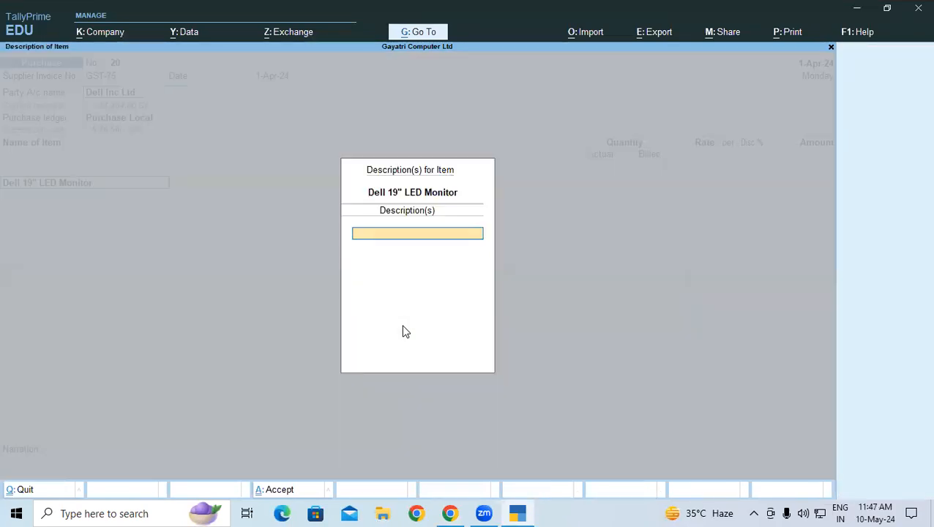
key("Return")
key("Down")
key("Down")
key("Return")
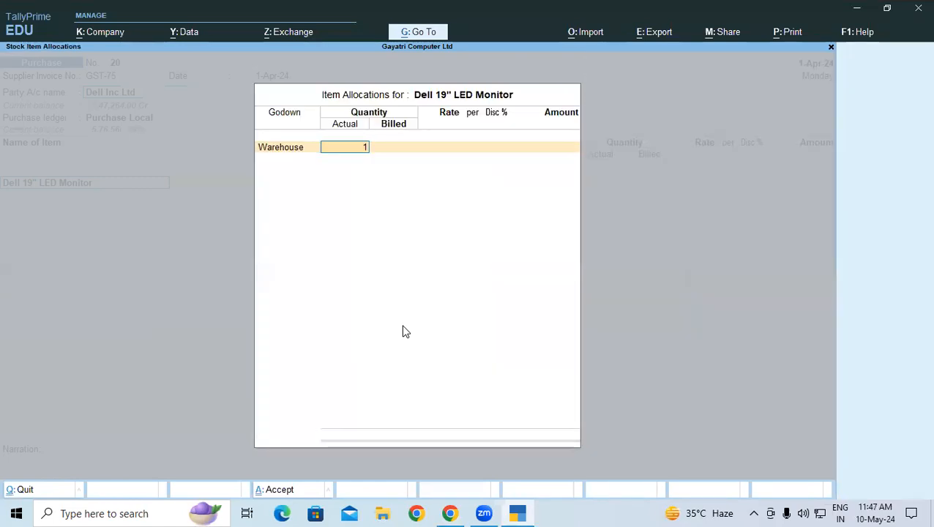
Set the monitor's actual and billed quantity to 2 Pcs at a rate of 5,000, checking the exercise PDF, and accept the allocation.
key("Return")
key("Return")
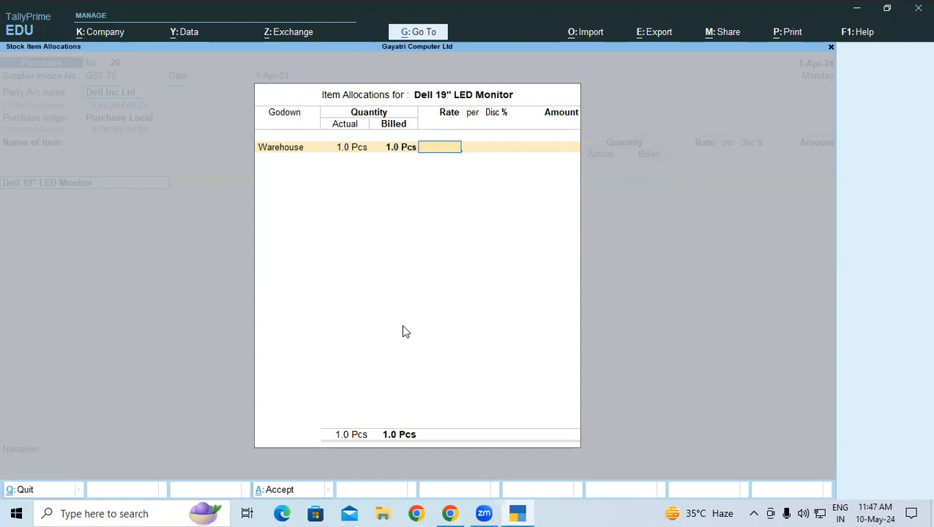
key("alt+Tab")
key("alt+Tab")
key("BackSpace")
key("BackSpace")
type("2")
key("Return")
type("2")
key("Return")
key("alt+Tab")
key("alt+Tab")
type("5000")
key("Return")
key("Return")
key("Return")
key("Return")
key("Return")
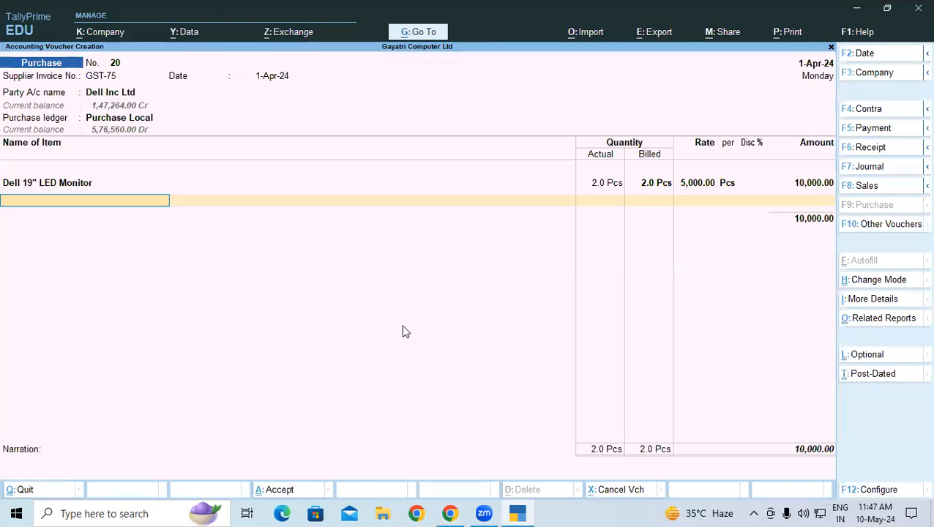
Check the next item in the PDF, add the Dell Vostro 15 5000 Laptop, and allocate it to the Warehouse godown.
key("alt+Tab")
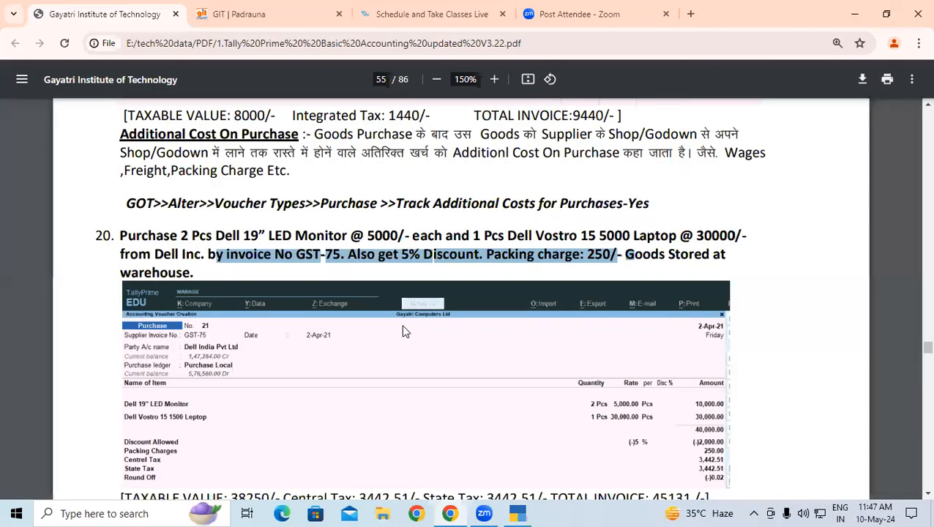
key("alt+Tab")
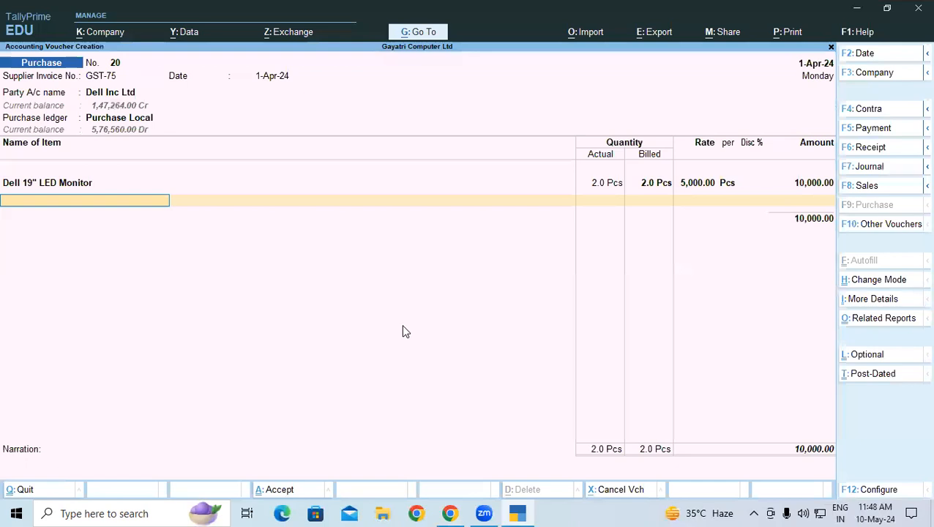
type("De")
key("Down")
key("Down")
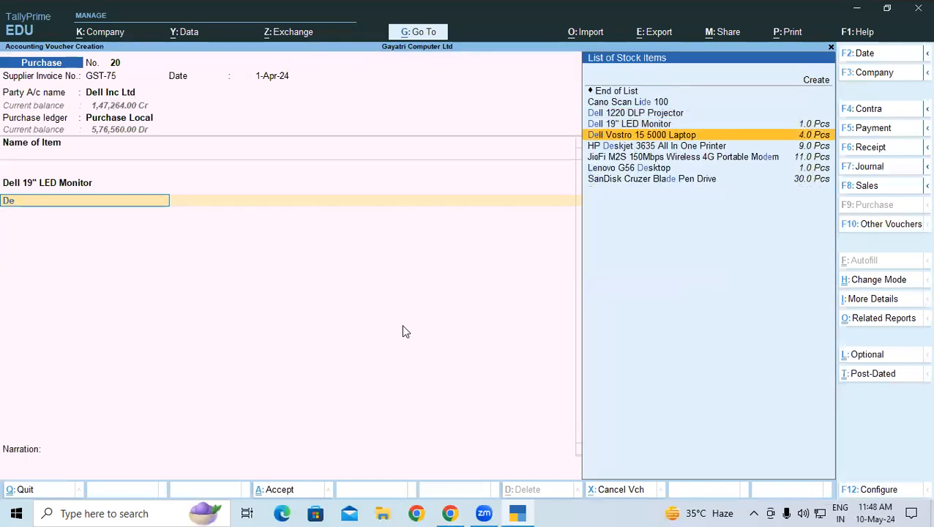
key("Return")
key("Return")
key("Return")
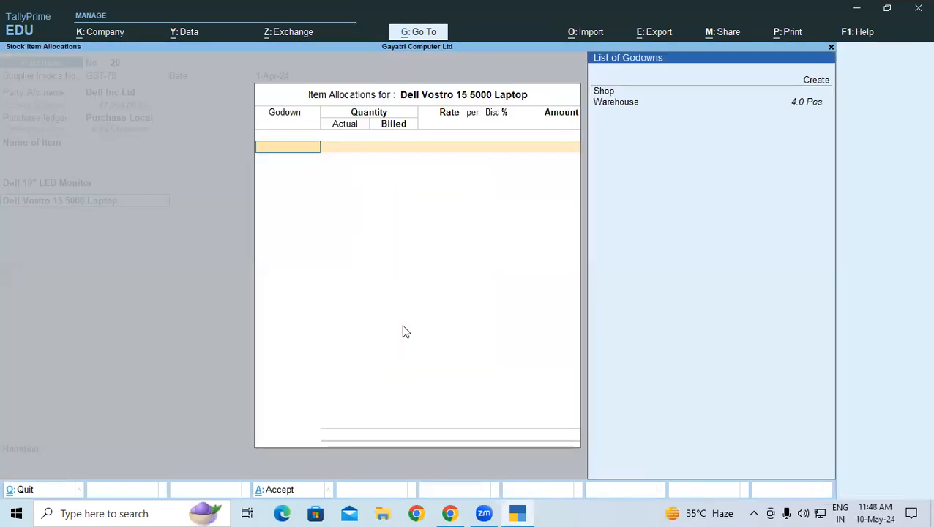
key("Down")
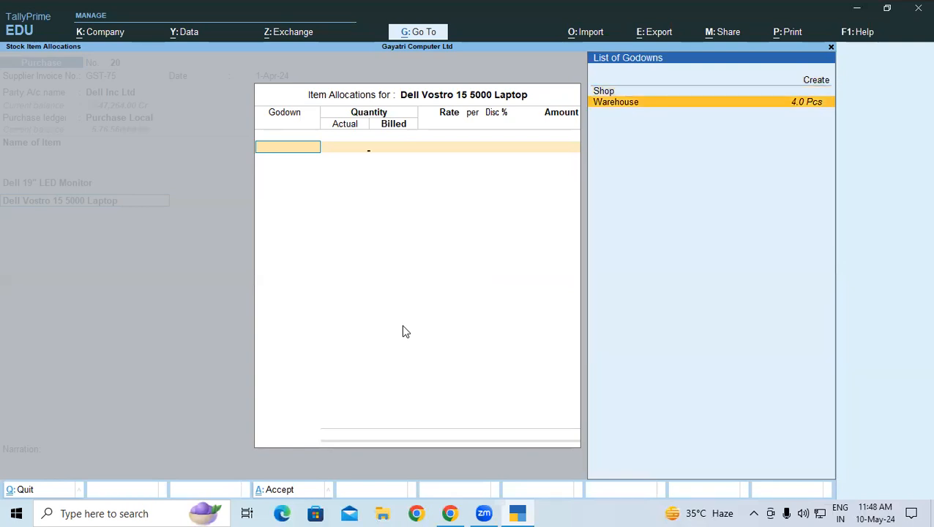
key("Return")
Enter 1 Pcs of the laptop at a rate of 30,000, accept the allocation, and end the item list.
type("1")
key("Return")
key("Return")
type("30000")
key("Return")
key("Return")
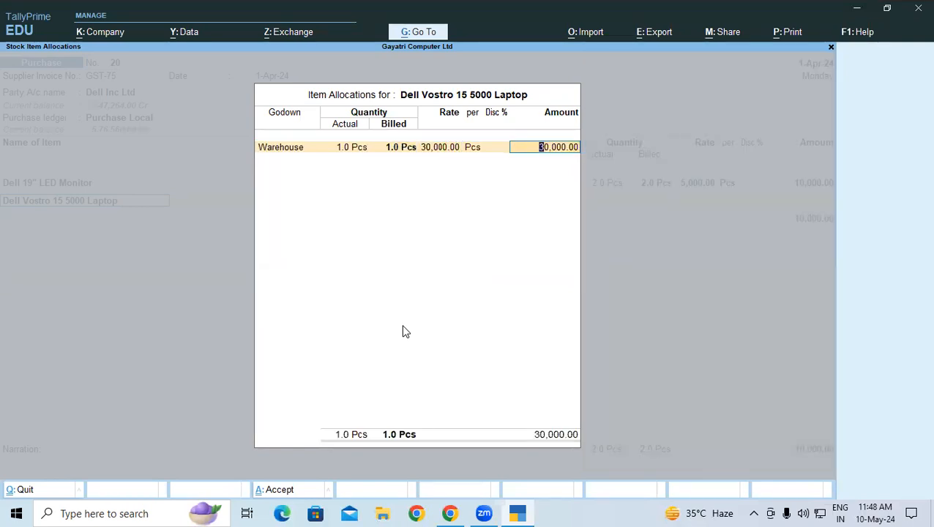
key("Return")
key("Return")
key("Return")
key("Return")
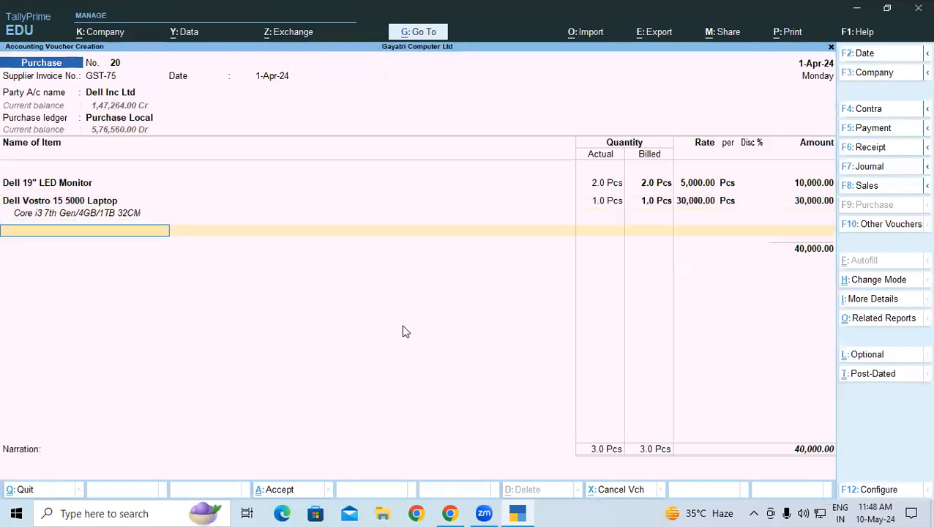
key("Return")
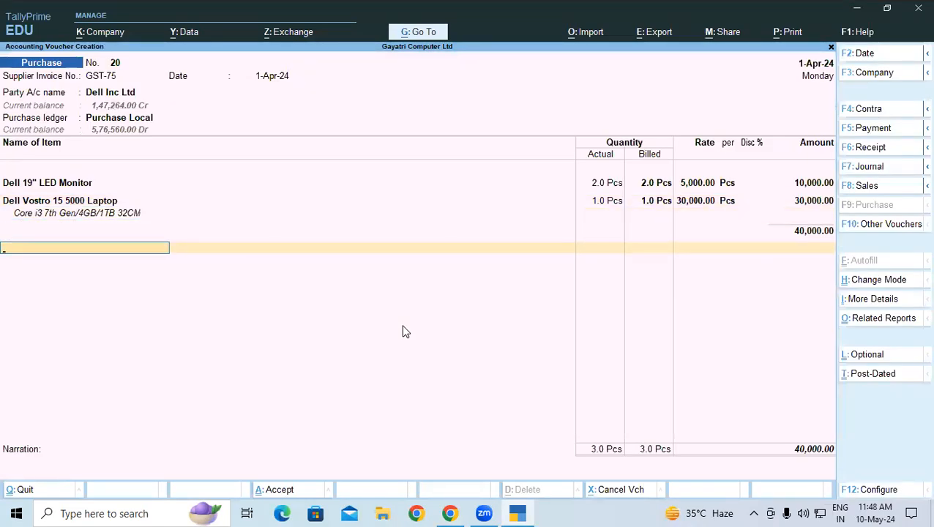
Add the Discount Received ledger below the items with a rate of -5%.
type("D")
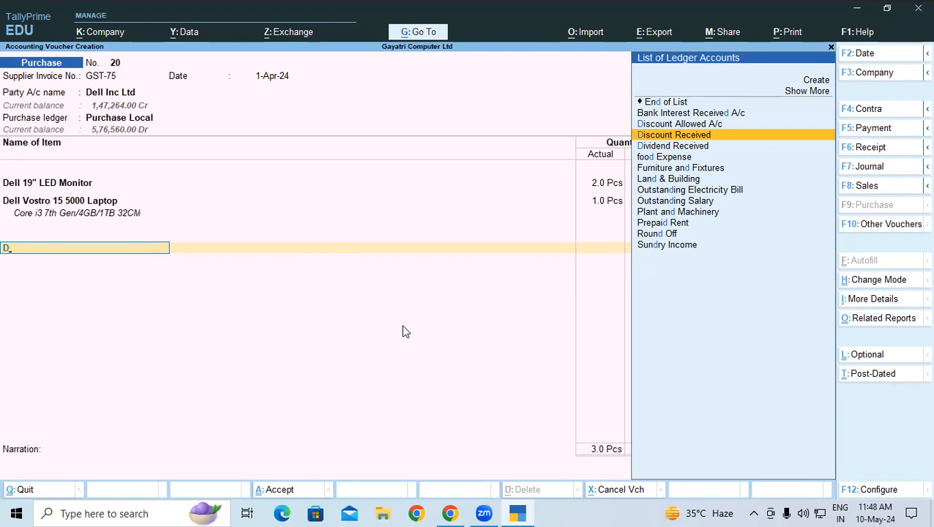
key("Return")
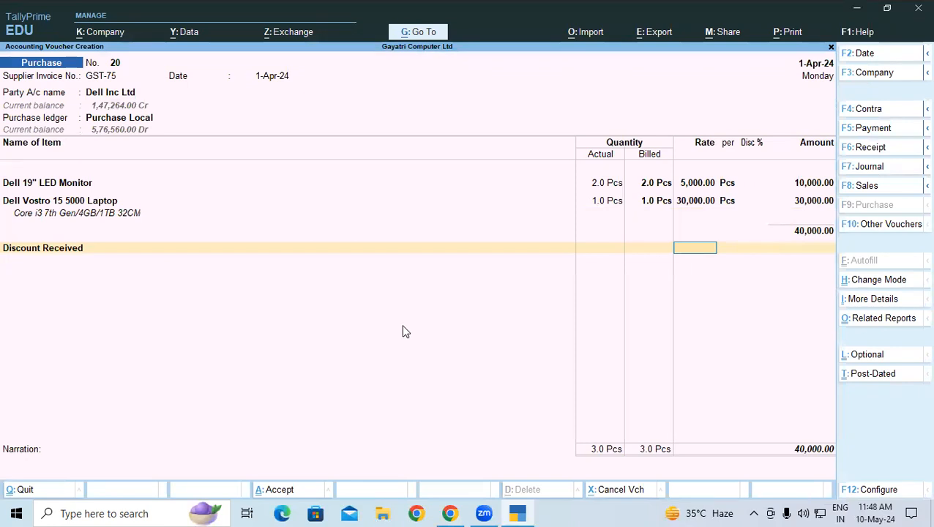
key("Return")
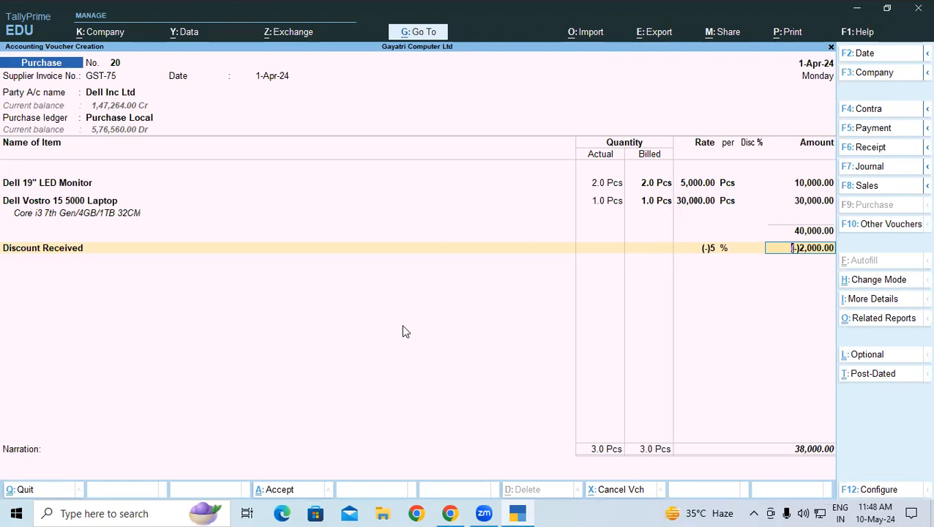
key("Return")
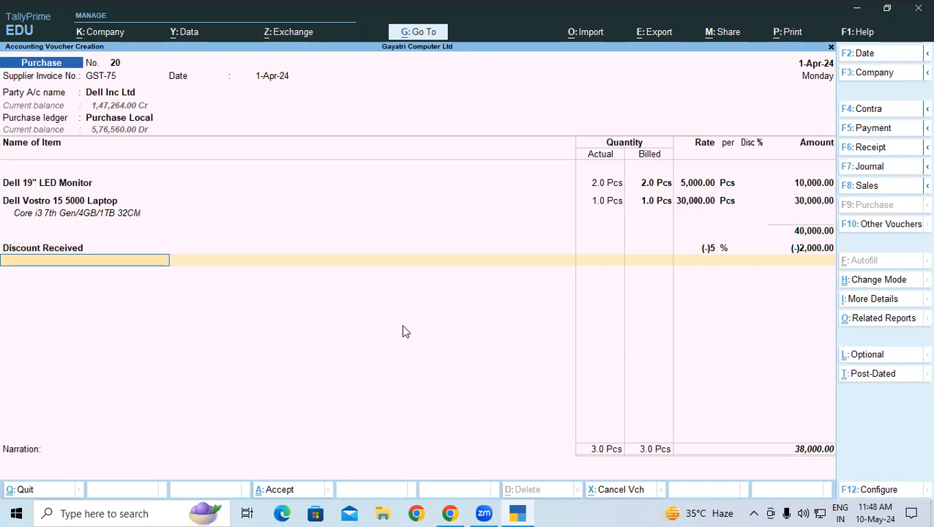
Start a new ledger from the voucher and name it Packing charge, using the wording copied from the exercise PDF.
type("Pa")
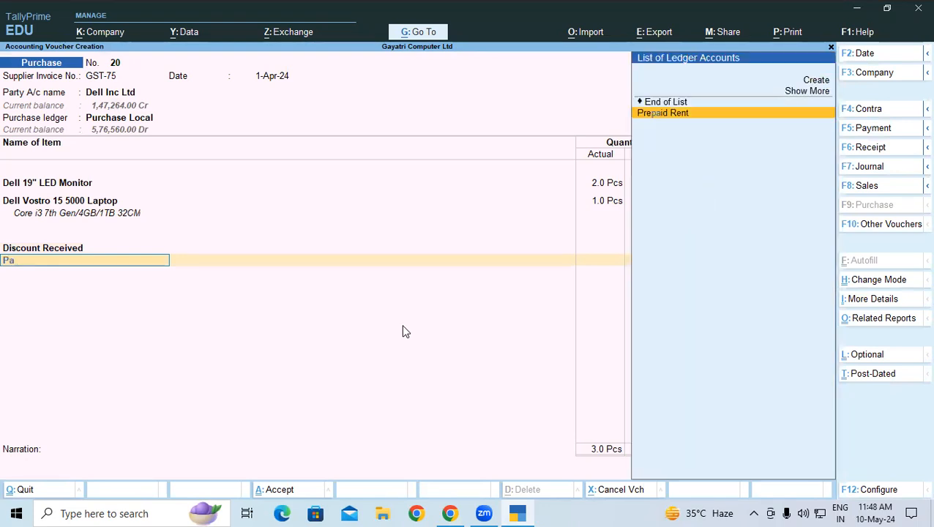
key("Up")
key("Up")
key("Up")
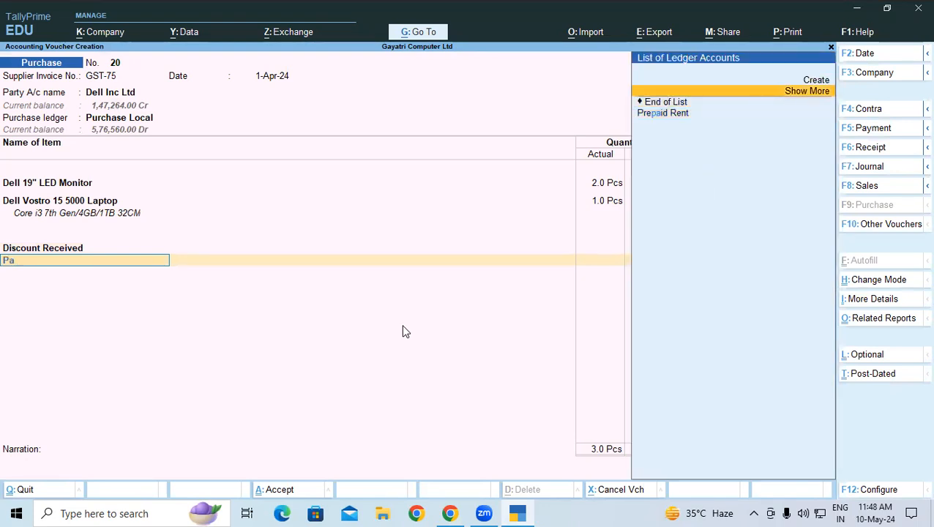
key("Return")
key("alt+Tab")
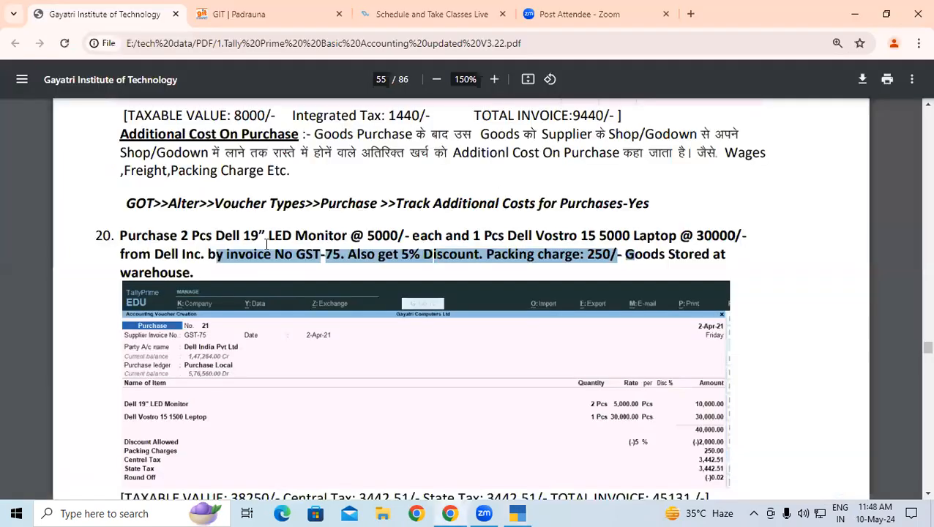
left_click_drag(487, 254, 581, 256)
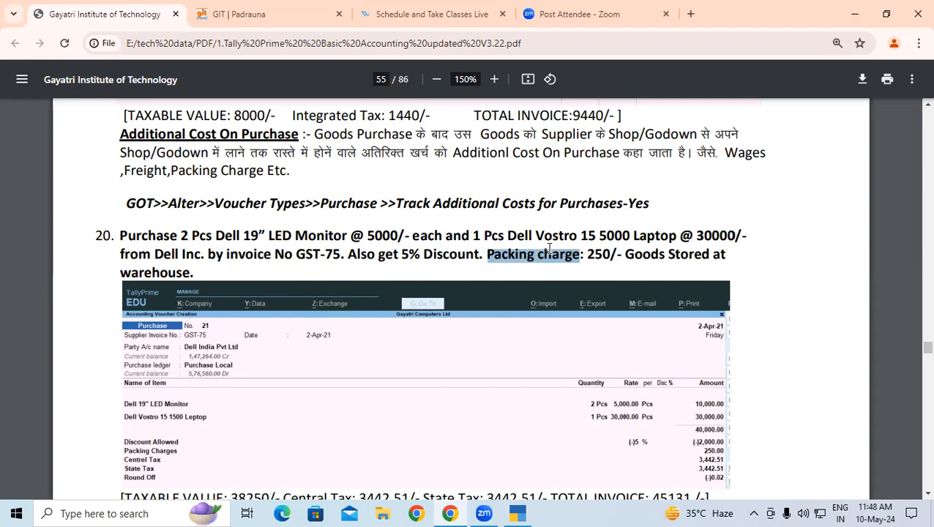
key("alt+Tab")
key("ctrl+alt+v")
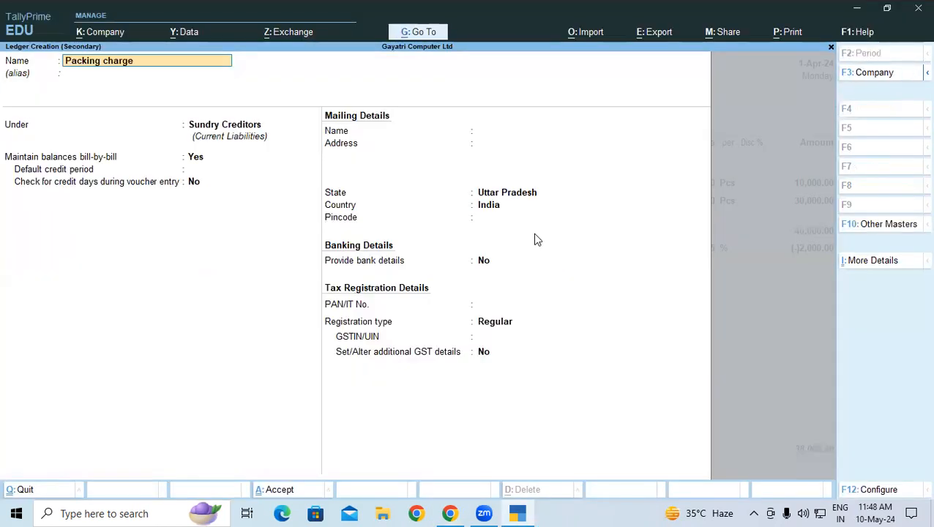
Place the Packing charge ledger under Indirect Expenses and keep its ledger type as Not Applicable.
key("Return")
key("Return")
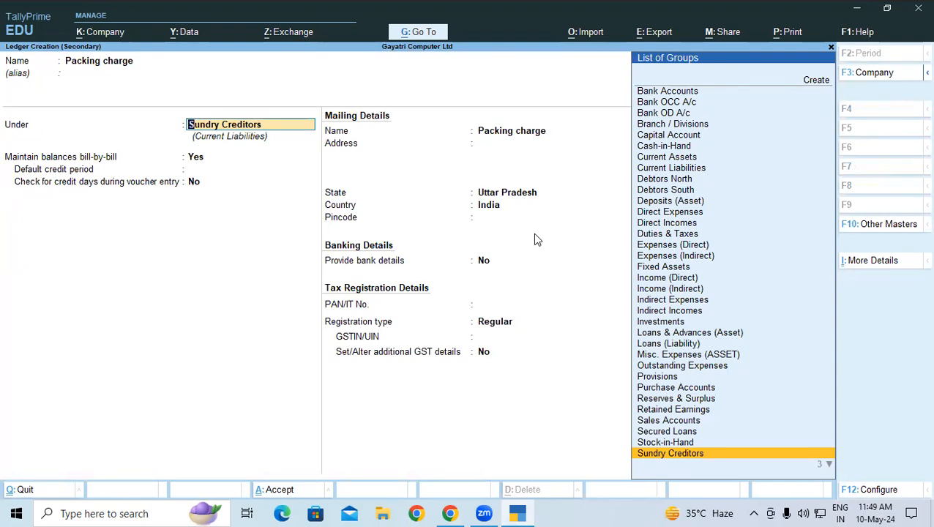
type("In")
key("Down")
key("Down")
key("Return")
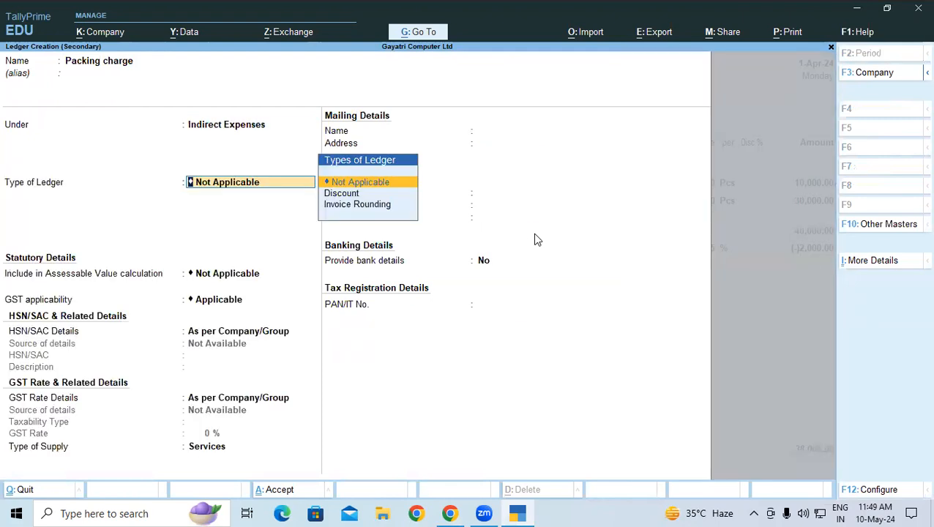
key("Return")
Include the ledger in the GST assessable value, appropriated to Goods and calculated Based on Value, and save it.
key("Down")
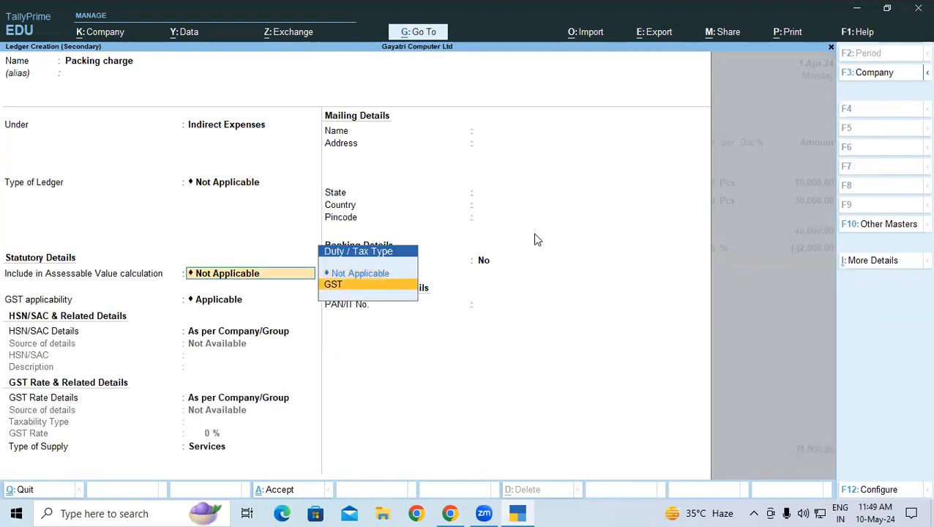
key("Return")
key("BackSpace")
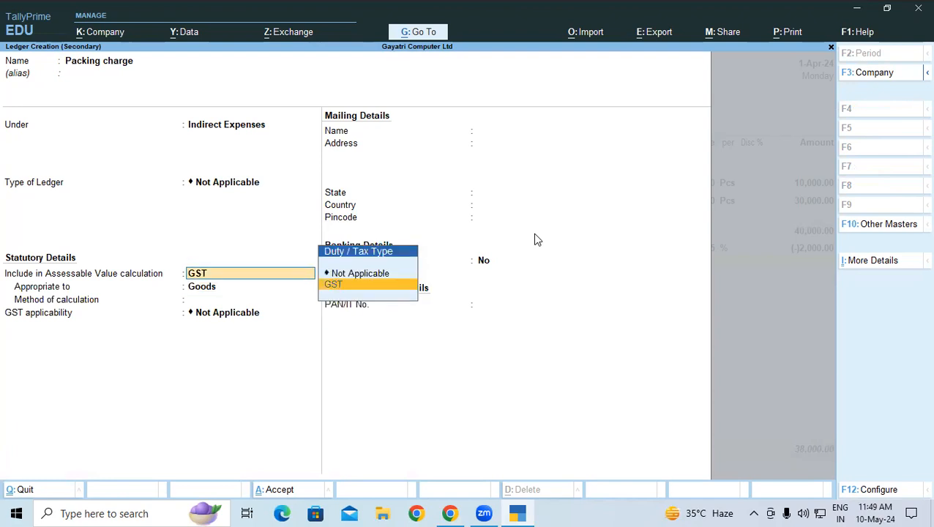
left_click(337, 291)
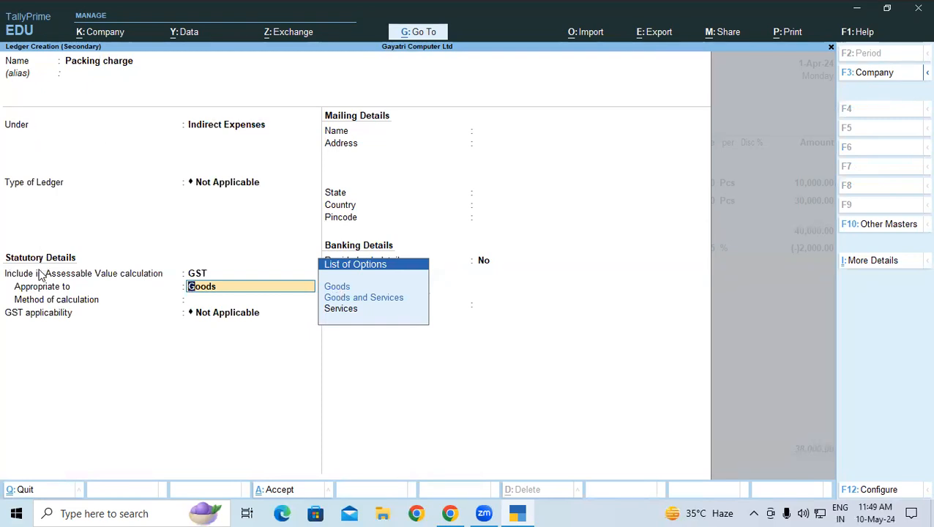
key("Up")
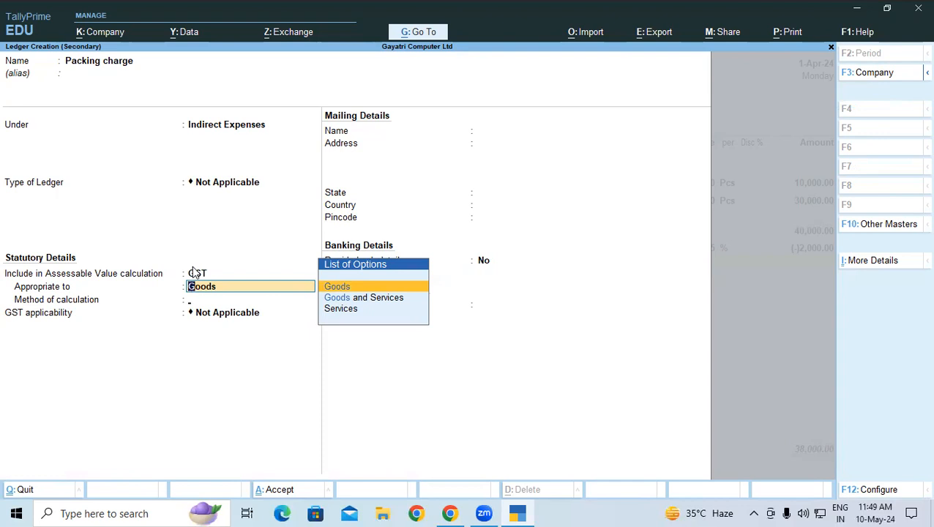
key("Return")
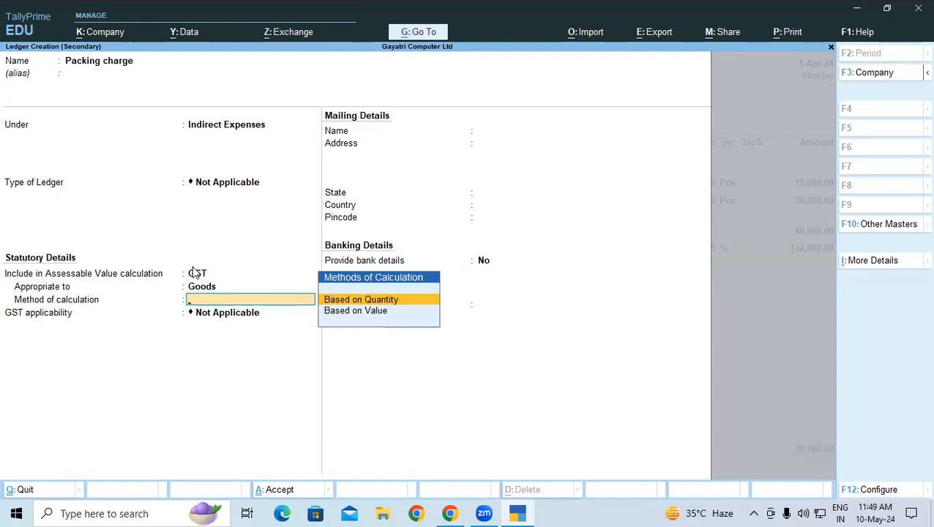
key("Down")
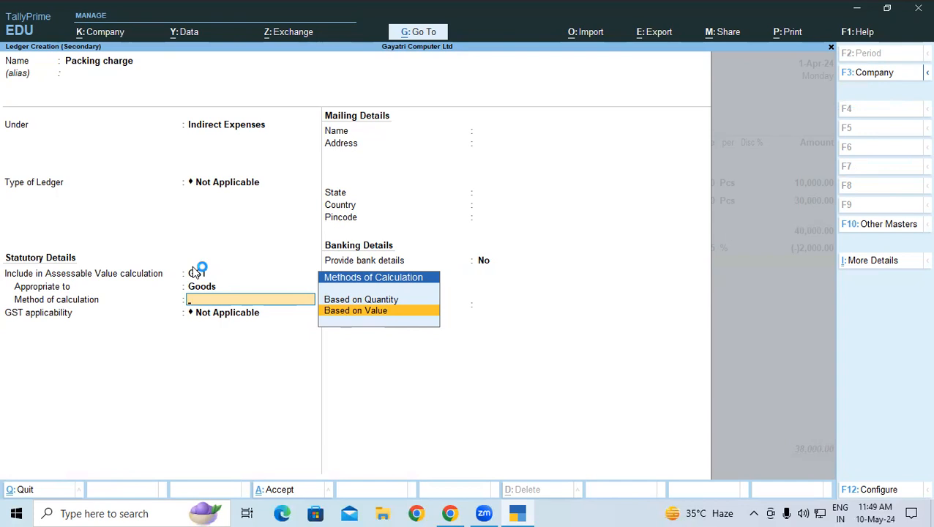
key("Return")
key("Return")
key("Return")
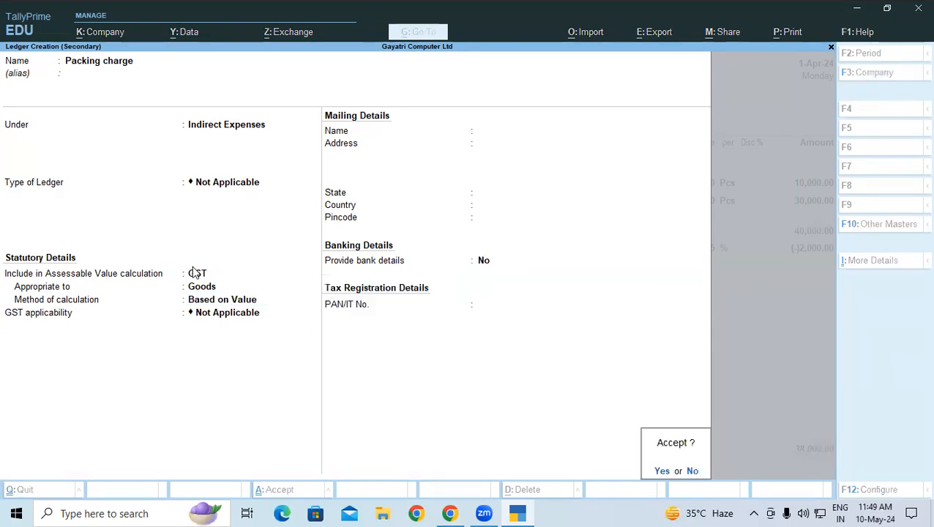
key("Return")
Enter 250 as the Packing charge amount in the purchase voucher.
key("Return")
type("24")
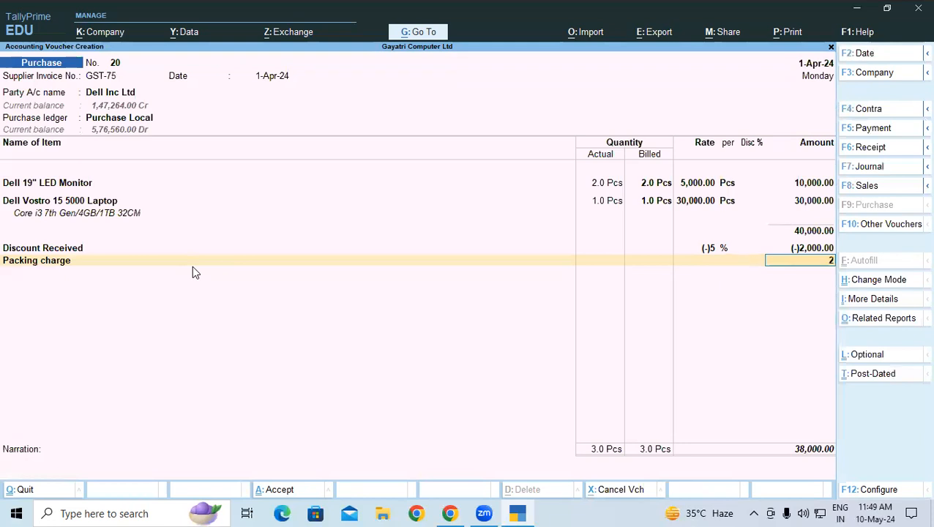
key("BackSpace")
type("50")
key("Return")
Add the Central Tax and State Tax ledgers with their automatically calculated amounts.
type("ce")
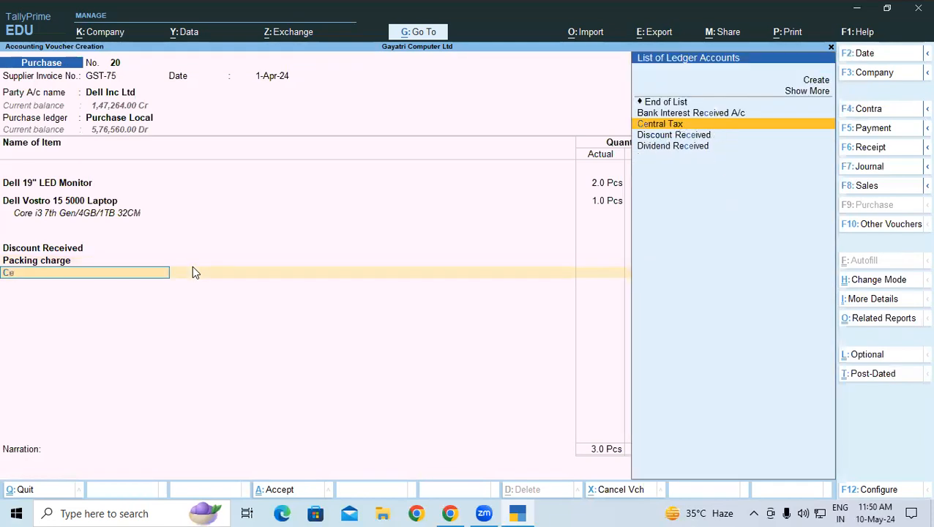
key("Return")
key("Return")
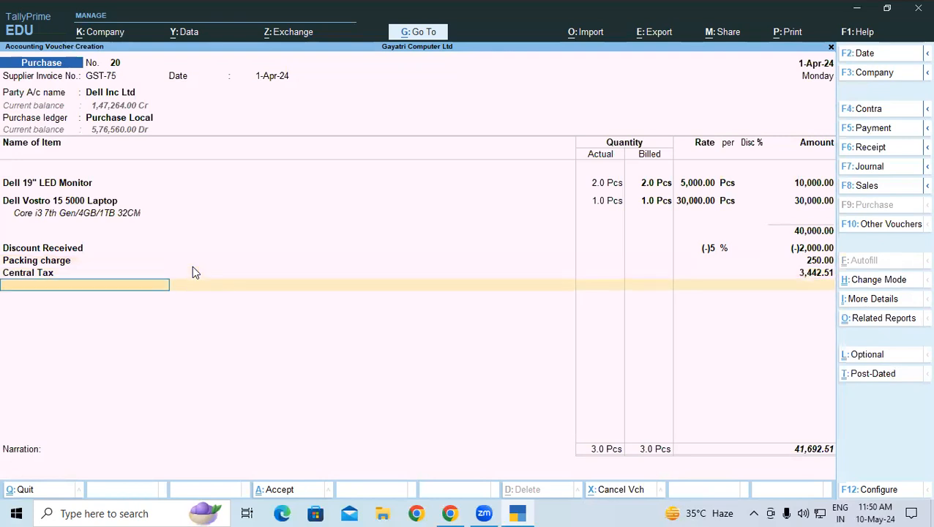
type("St")
key("Down")
key("Up")
key("Return")
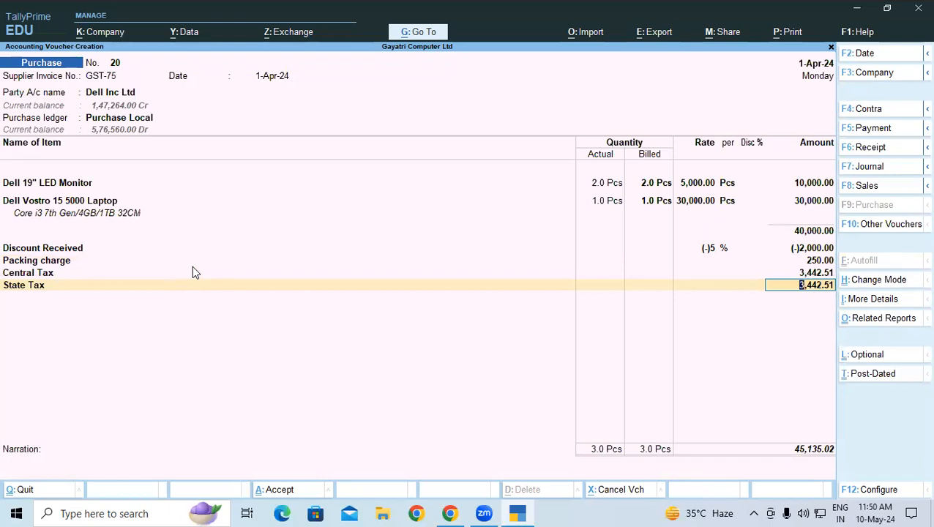
Add the Round Off ledger with (-)0.02 to the purchase voucher and save the voucher.
key("Return")
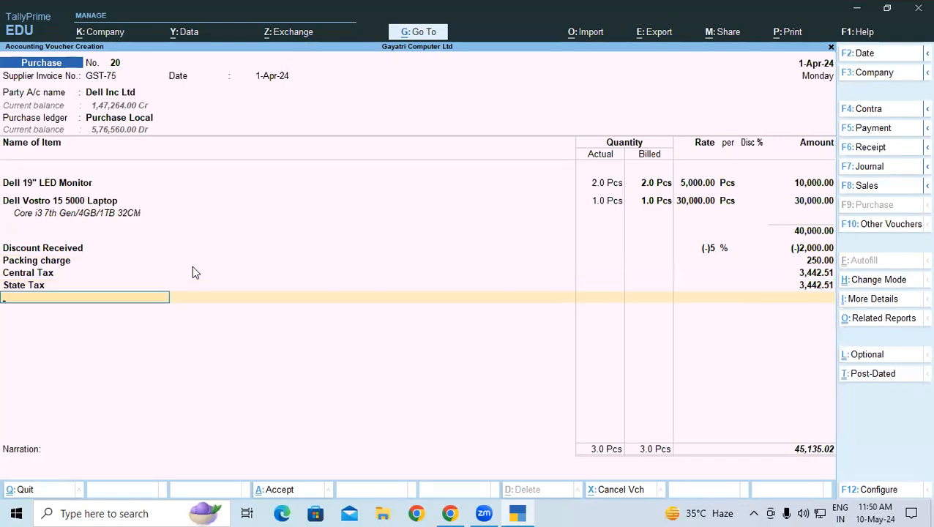
type("Ro")
key("Return")
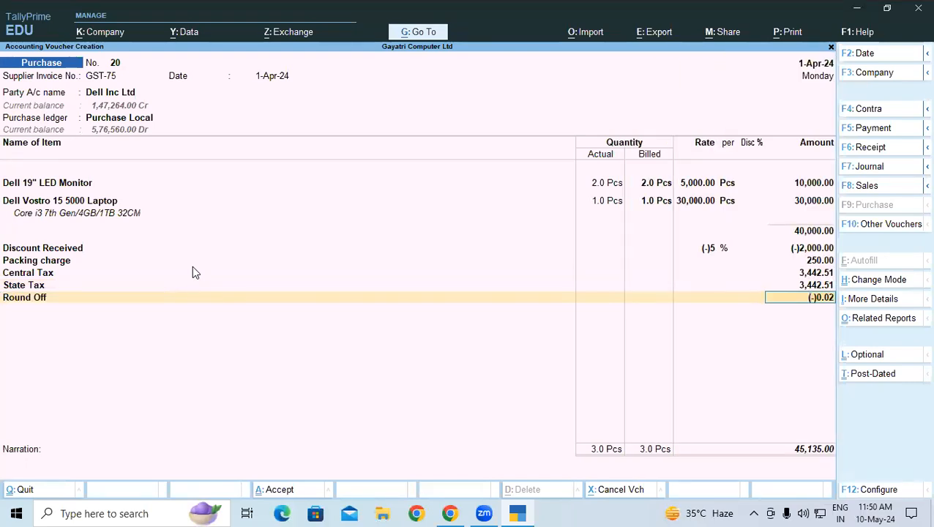
key("ctrl")
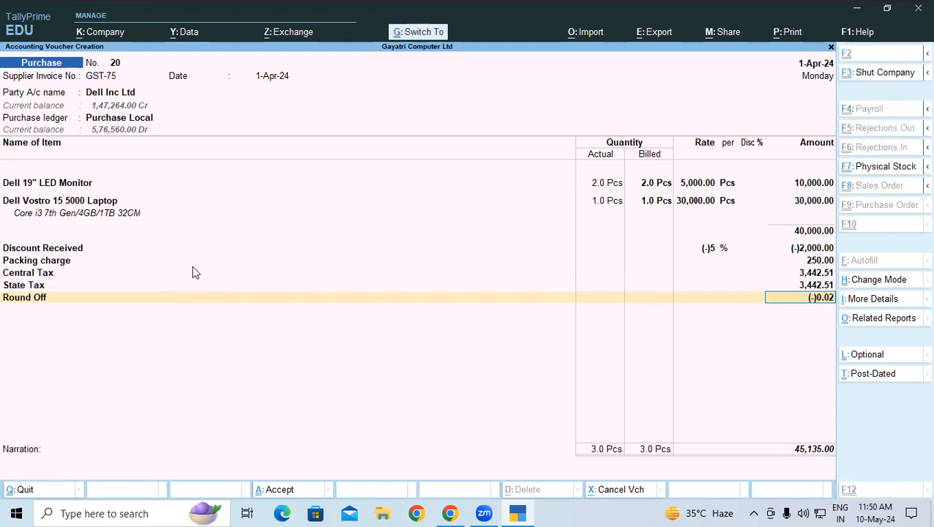
key("ctrl+a")
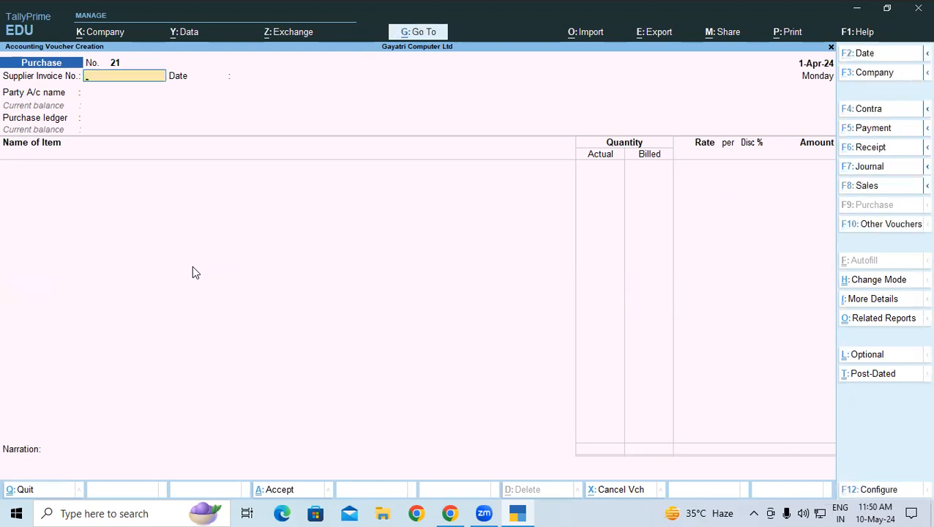
Leave voucher entry and open the Stock Summary report.
key("Escape")
key("Down")
key("Down")
key("Down")
key("Down")
key("Down")
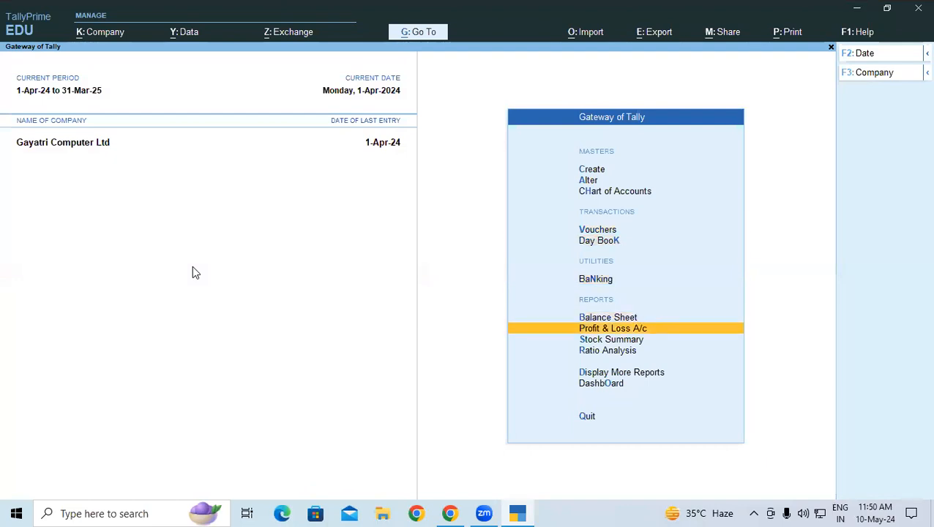
key("Return")
Drill down through the Monitor group to the stock item vouchers of the Dell 19" LED Monitor.
key("Down")
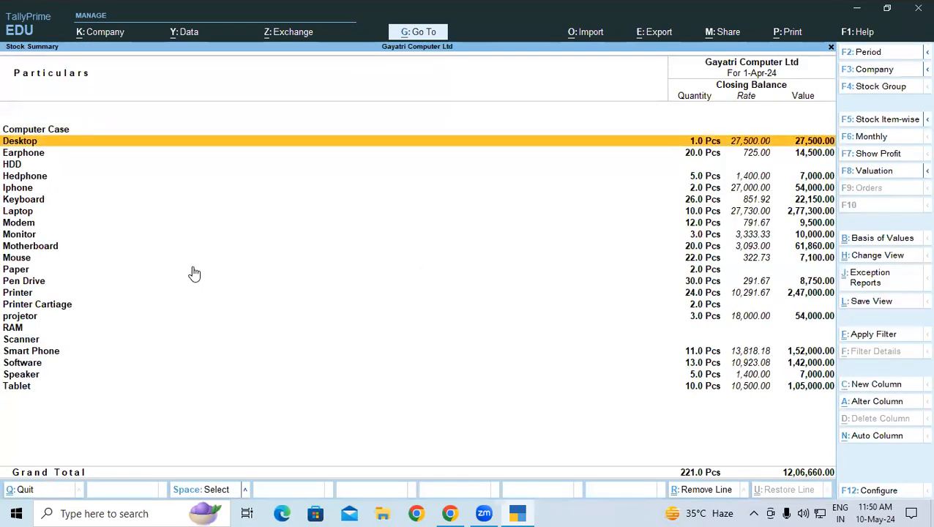
key("Down")
key("Down")
key("Down")
key("Down")
key("Down")
key("Down")
key("Down")
key("Down")
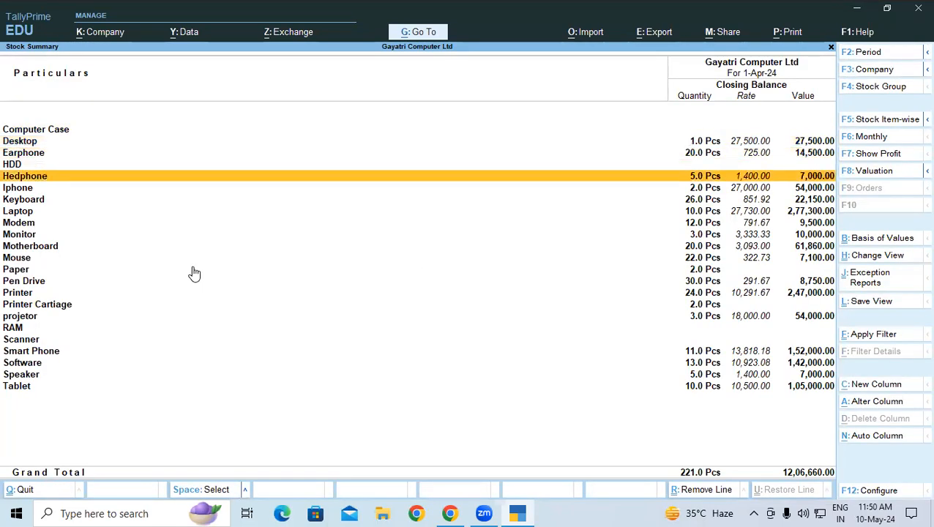
key("Return")
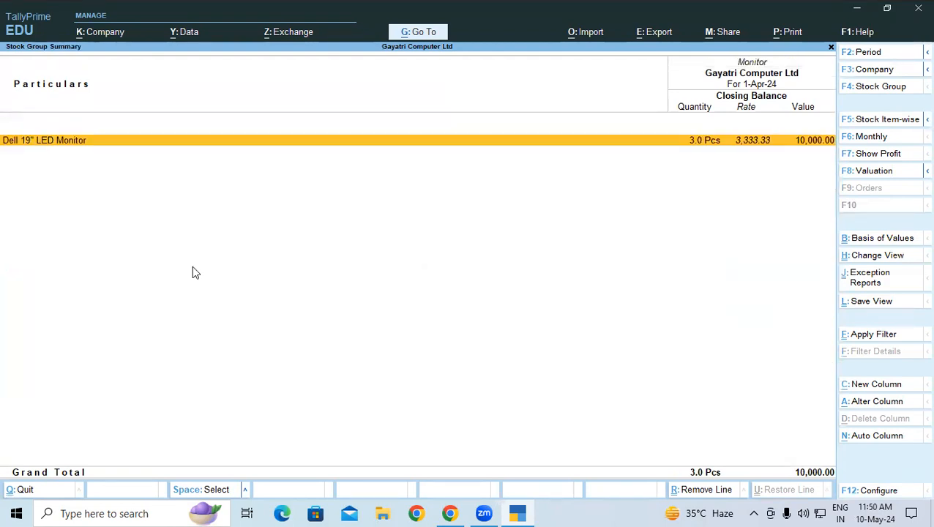
key("Return")
key("Return")
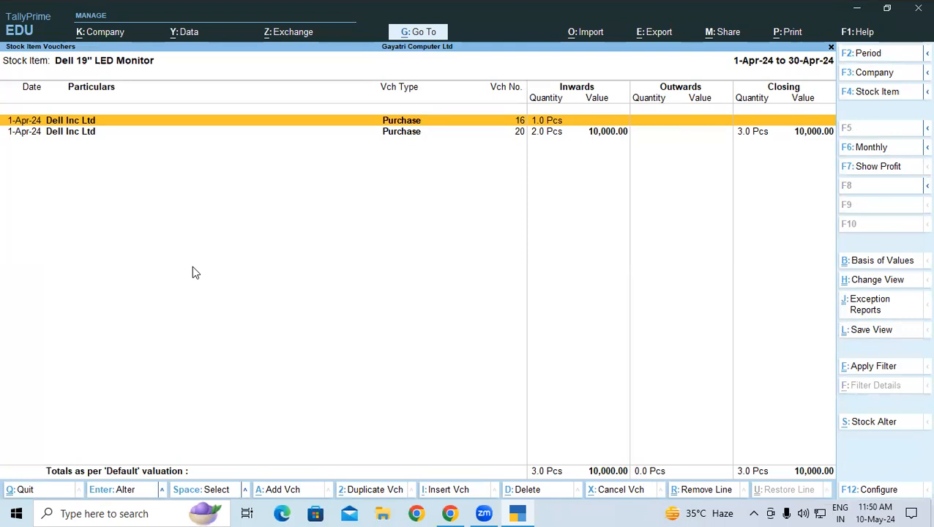
key("Down")
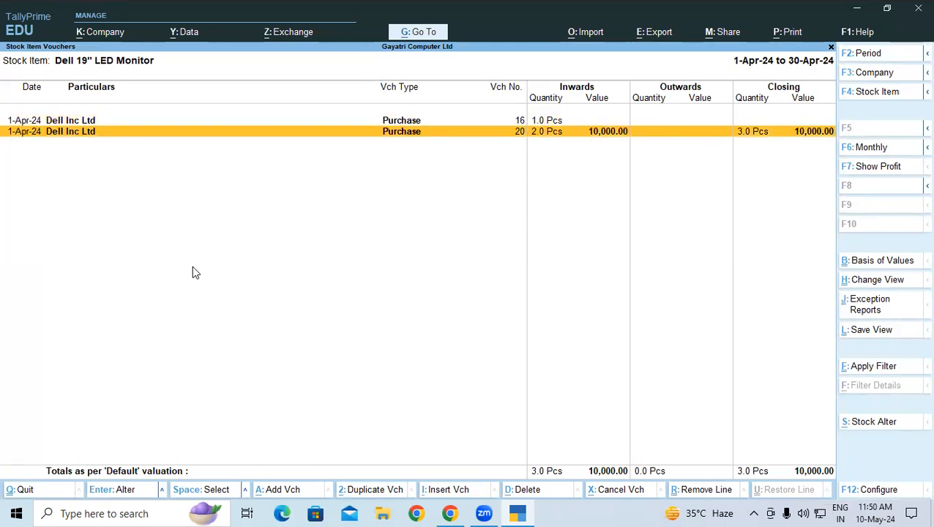
Return to the stock summary and examine the closing rates of the items in the Monitor and Laptop groups.
key("Escape")
key("Escape")
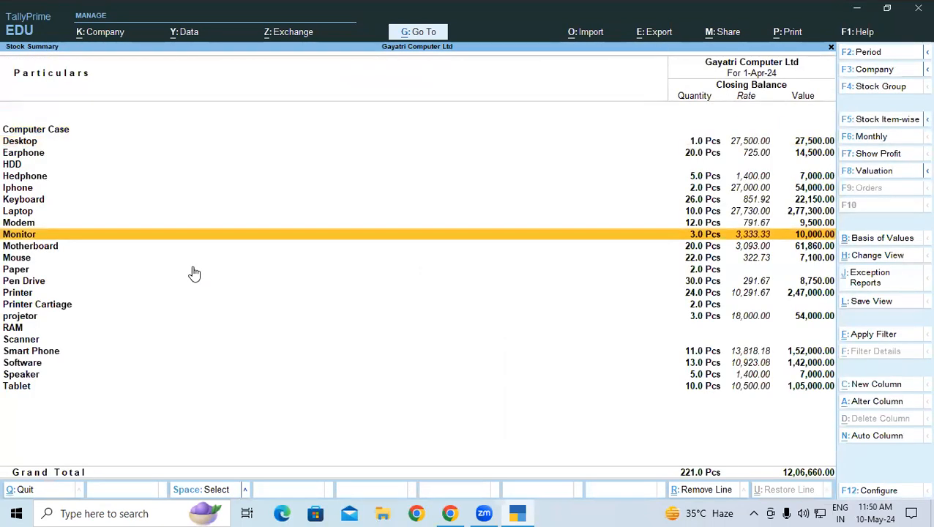
key("Return")
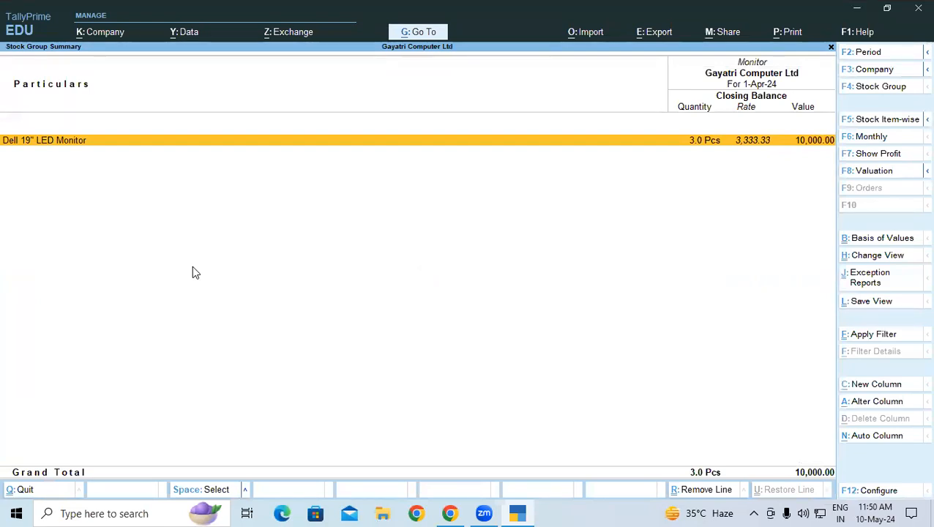
key("Escape")
key("Up")
key("Up")
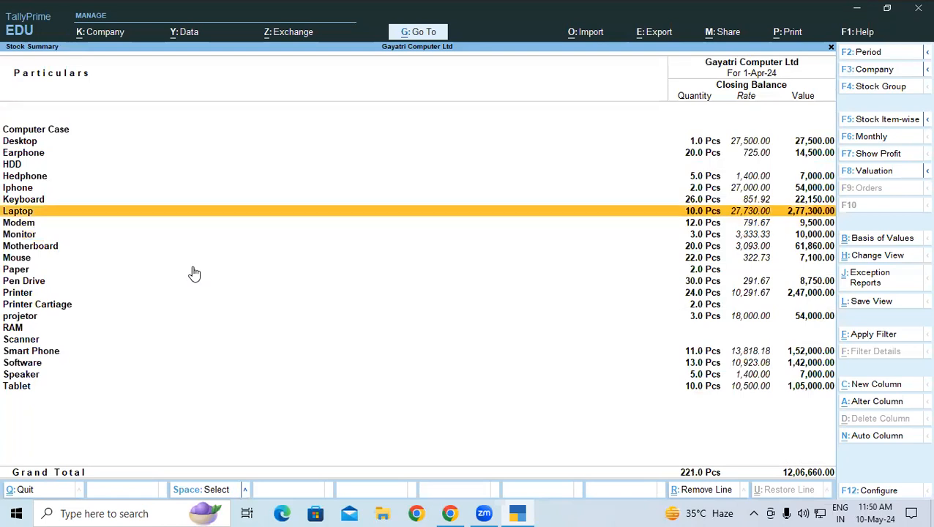
key("Return")
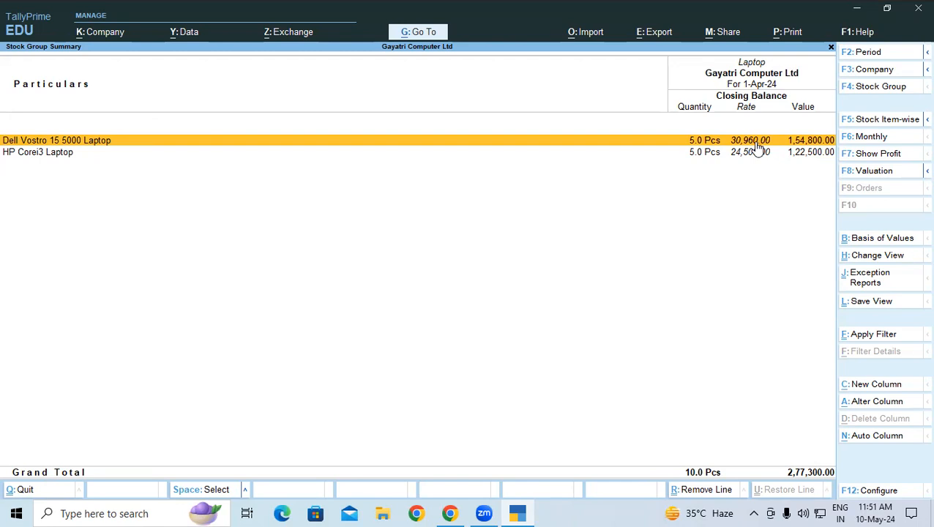
key("Escape")
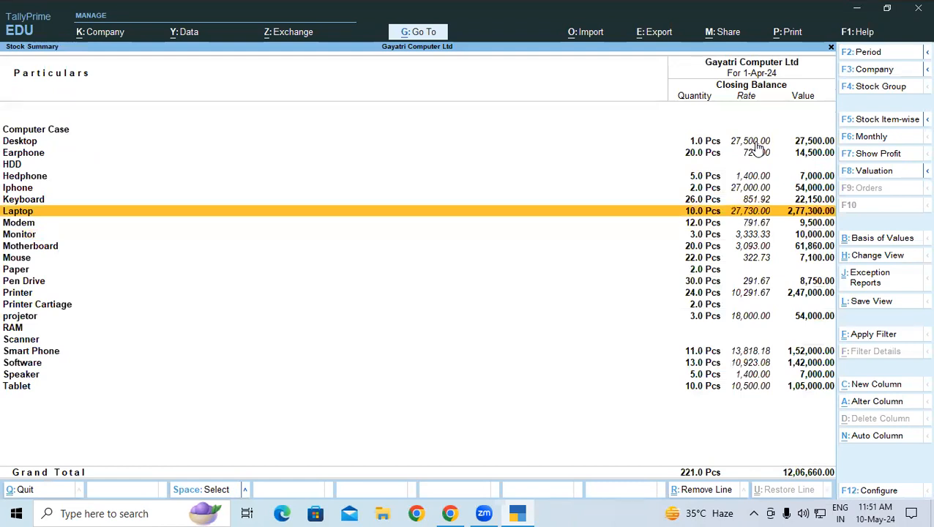
Open purchase voucher 20 from the Dell 19" LED Monitor's vouchers, check its entries and accept it without edits.
key("Down")
key("Down")
key("Return")
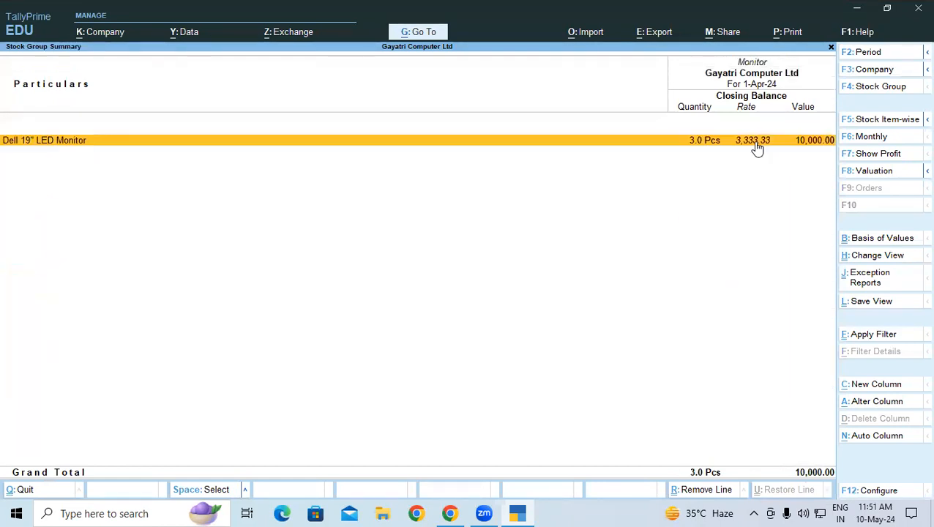
key("Return")
key("Return")
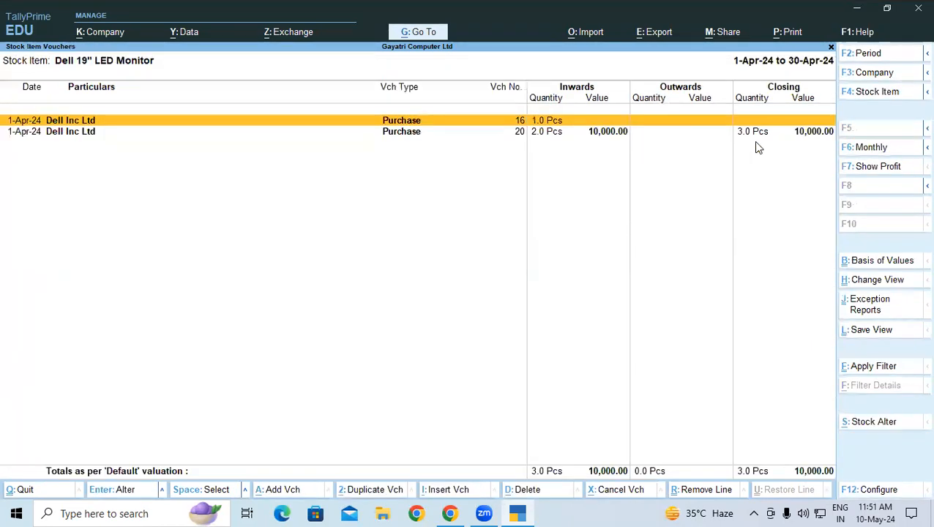
key("Down")
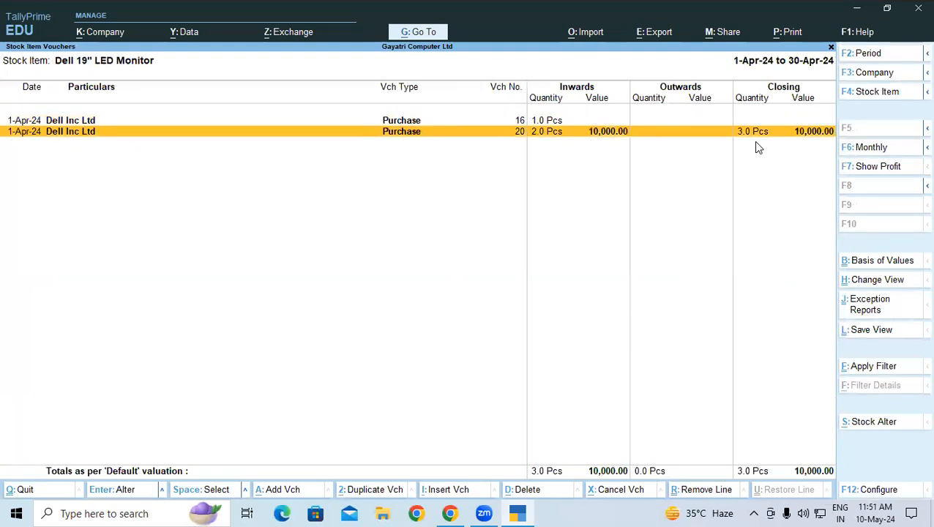
key("Return")
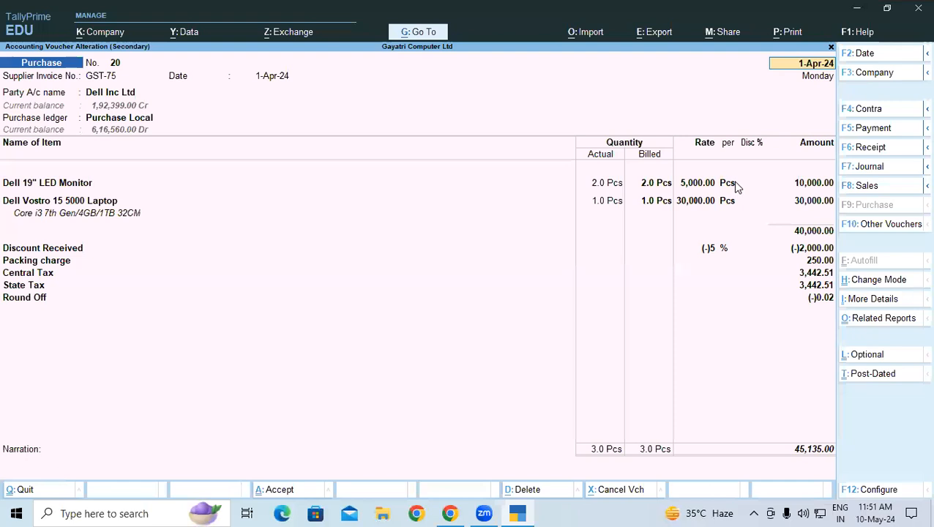
key("ctrl")
key("ctrl+a")
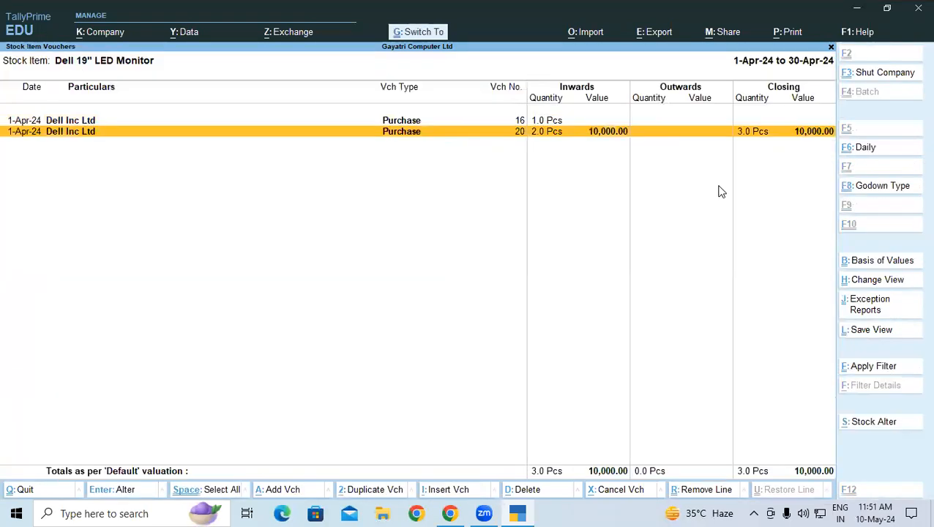
Check the Laptop group's closing rates again and return to the Gateway of Tally.
key("Escape")
key("Escape")
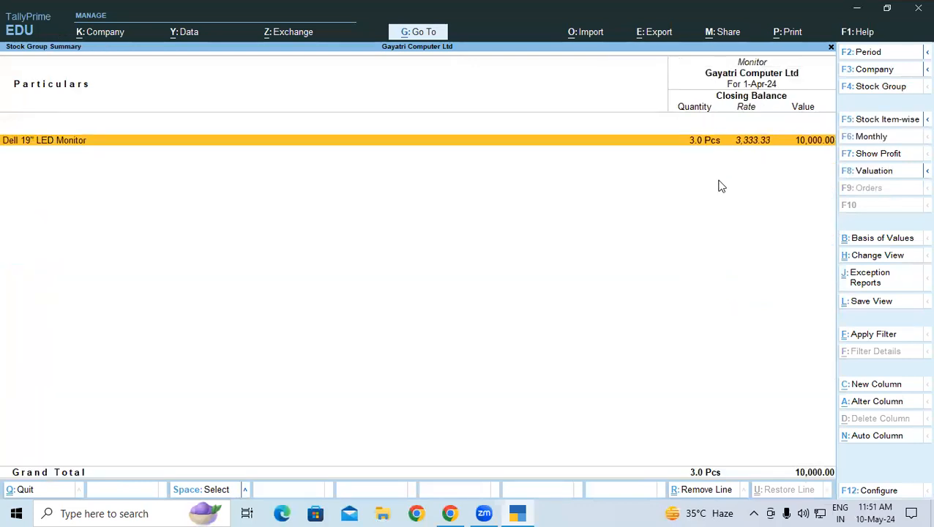
key("Escape")
key("Up")
key("Up")
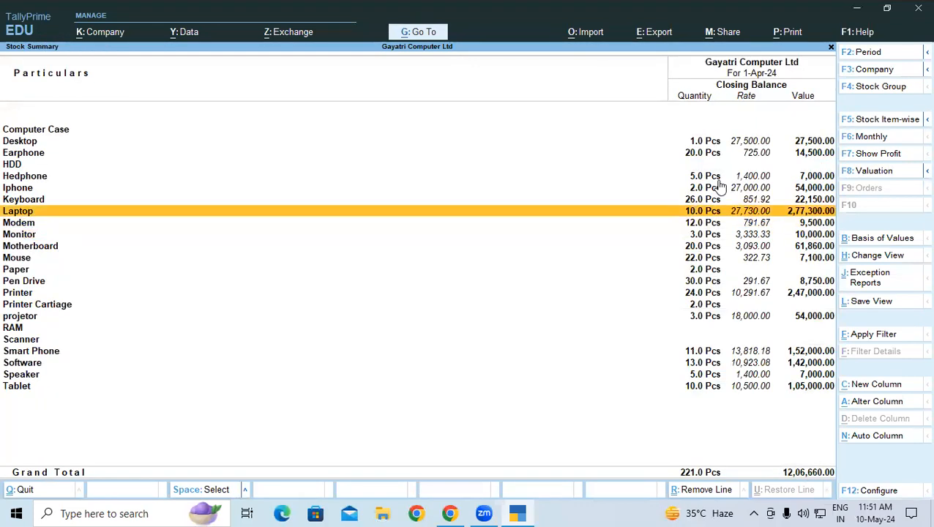
key("Return")
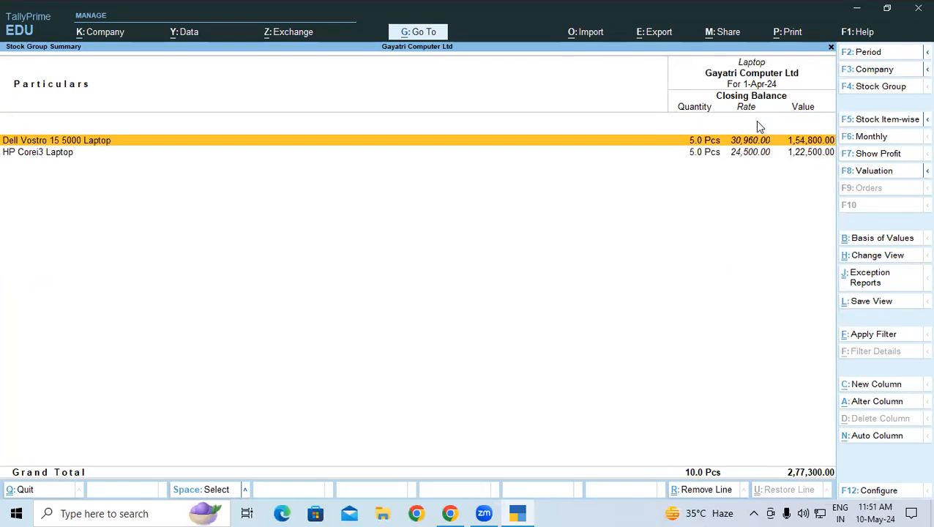
key("Escape")
key("Escape")
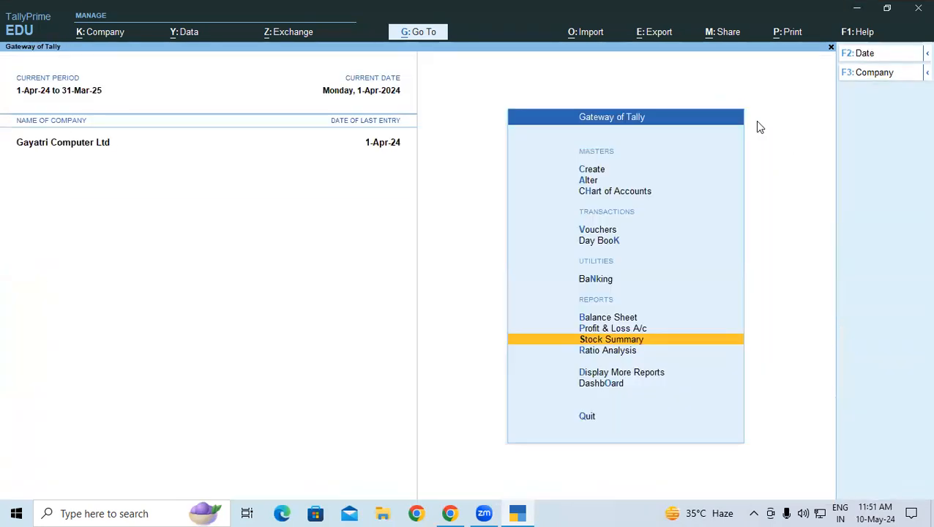
key("Up")
key("Up")
key("Up")
key("Up")
key("Up")
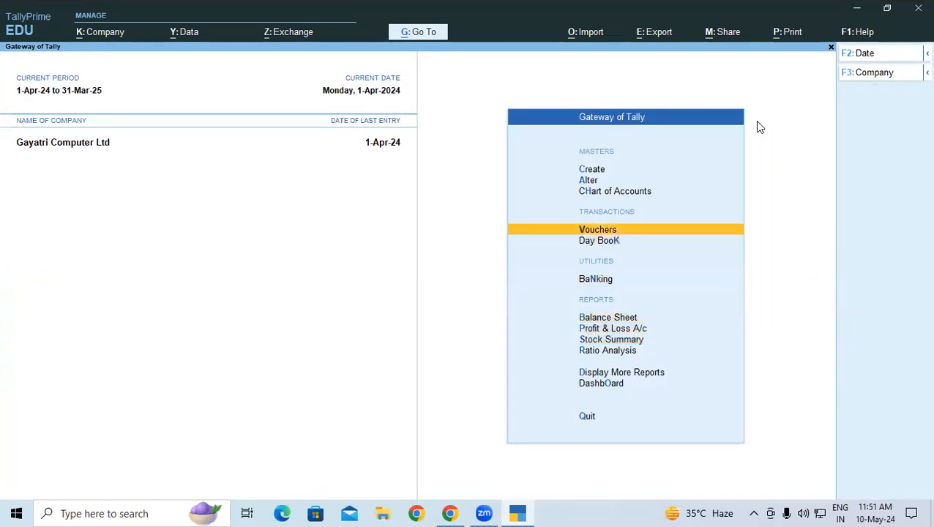
key("Return")
key("Escape")
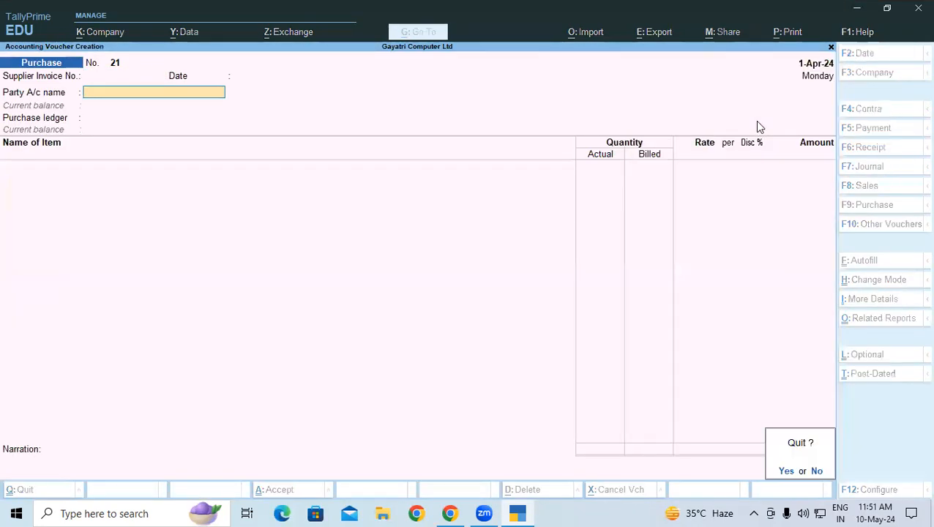
key("y")
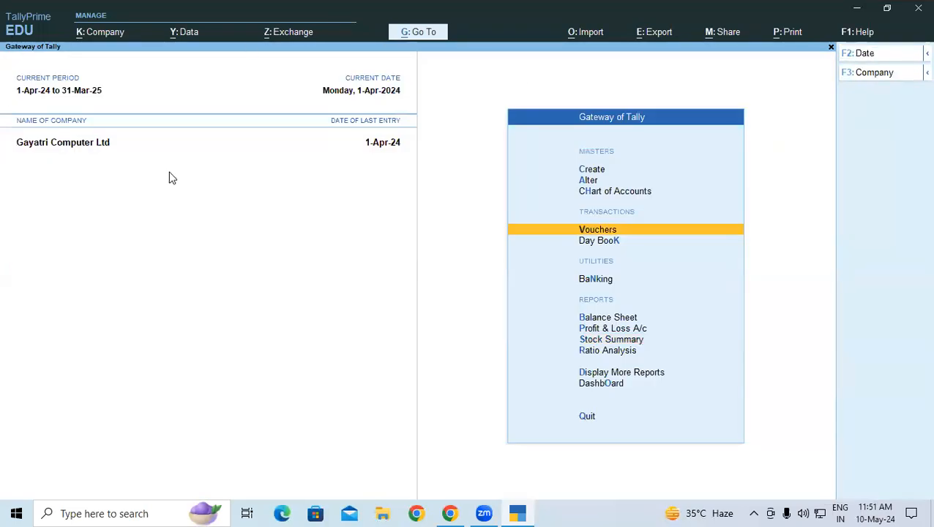
Switch to the course PDF in Chrome and review exercise 20's voucher and its note on creating the two ledgers.
left_click(450, 513)
scroll(234, 293, "down", 3)
scroll(235, 293, "down", 3)
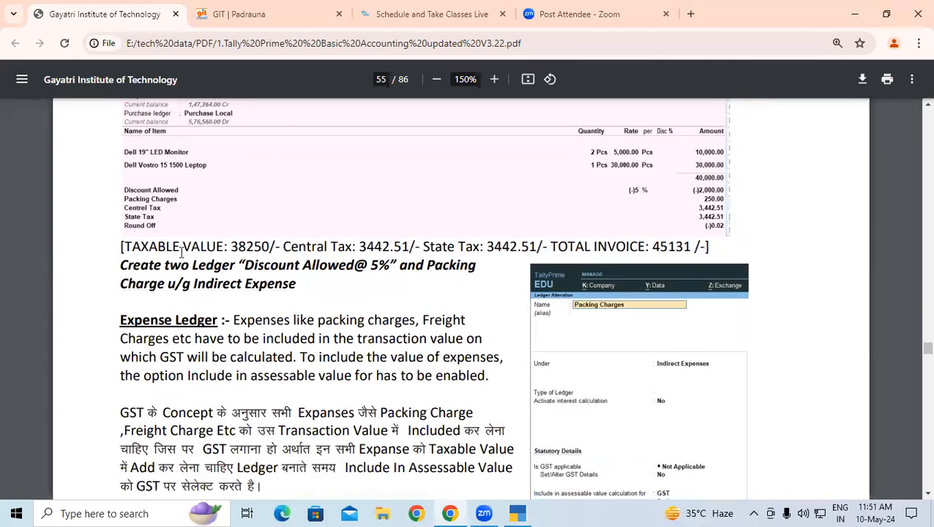
left_click_drag(149, 244, 383, 243)
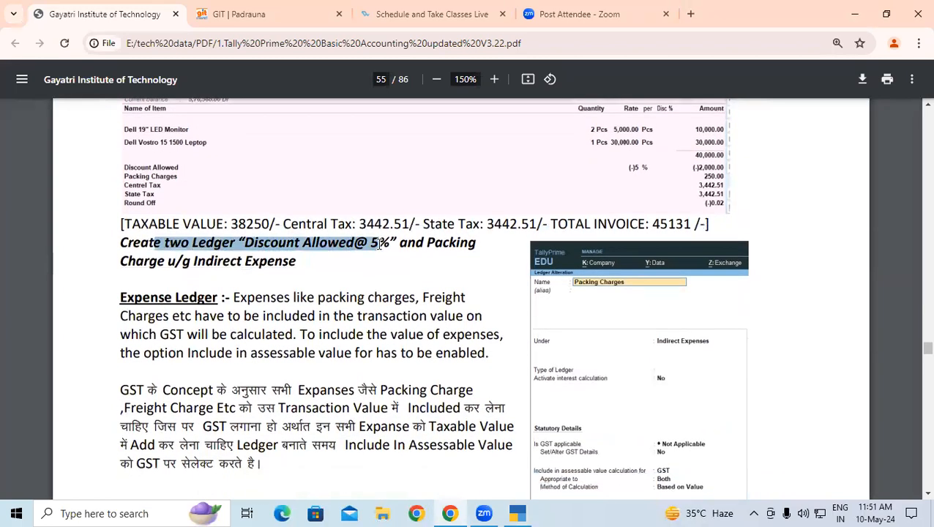
left_click(383, 243)
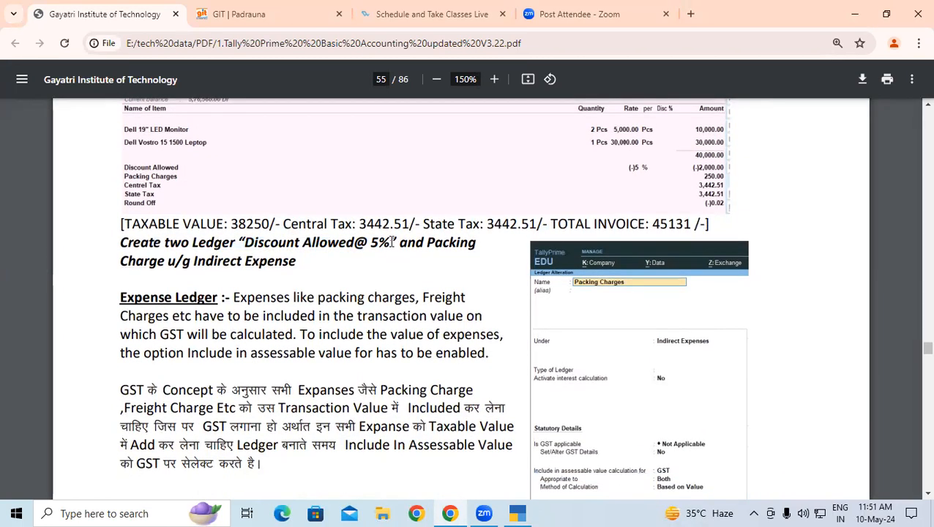
double_click(282, 240)
left_click_drag(314, 232, 255, 242)
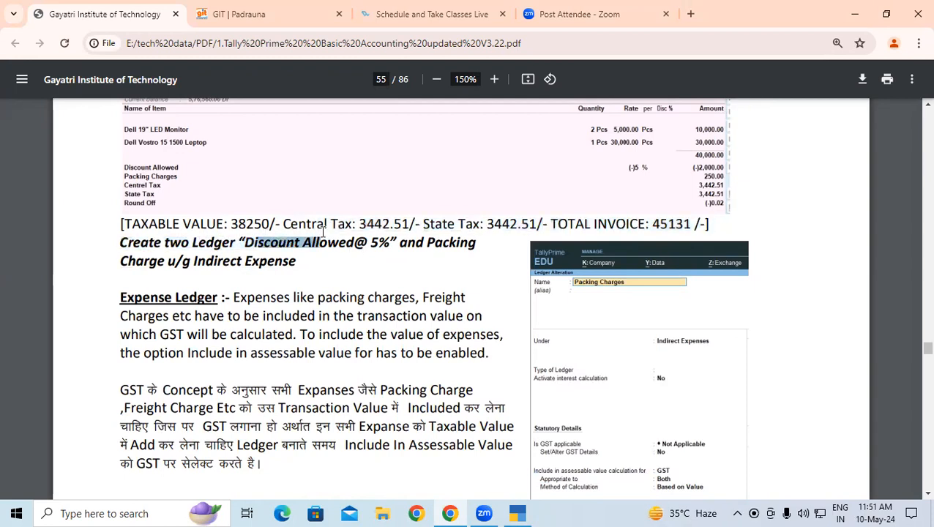
left_click(155, 174)
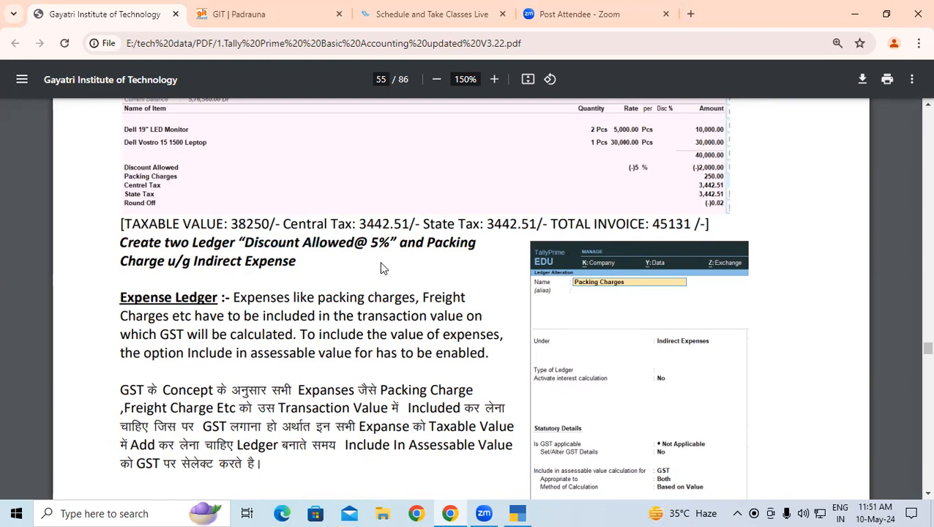
Read the Expense Ledger note in the PDF about including expenses in the assessable value for GST.
scroll(356, 260, "down", 1)
scroll(356, 260, "down", 3)
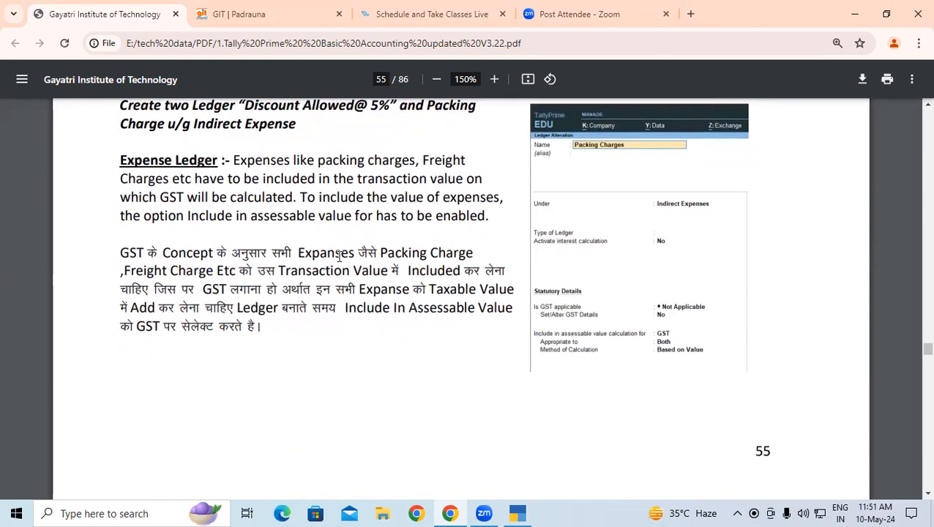
left_click_drag(120, 252, 265, 328)
left_click_drag(356, 308, 403, 307)
left_click_drag(120, 253, 280, 309)
Read exercise 21's A K Enterprises purchase and the notes on purchasing assets with a purchase voucher.
scroll(325, 328, "down", 8)
scroll(327, 335, "down", 2)
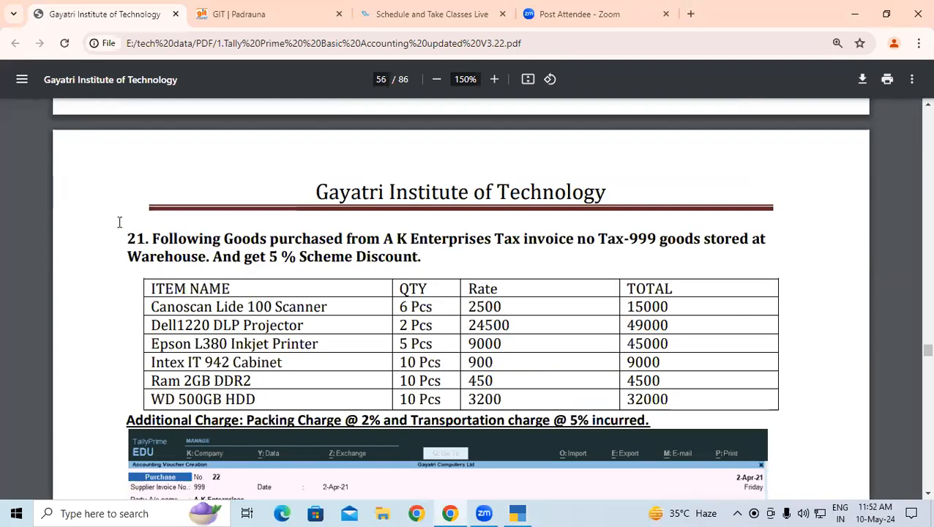
left_click_drag(151, 220, 488, 361)
scroll(487, 359, "down", 8)
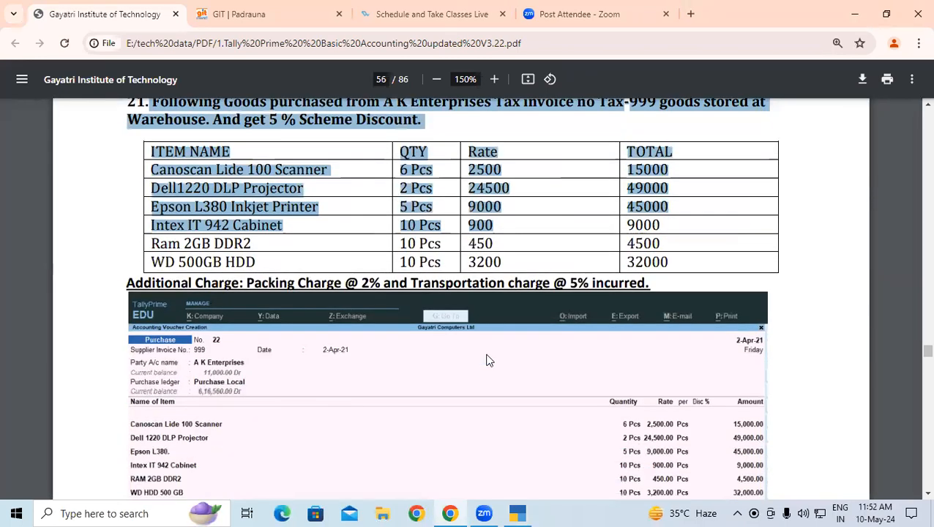
scroll(304, 260, "down", 3)
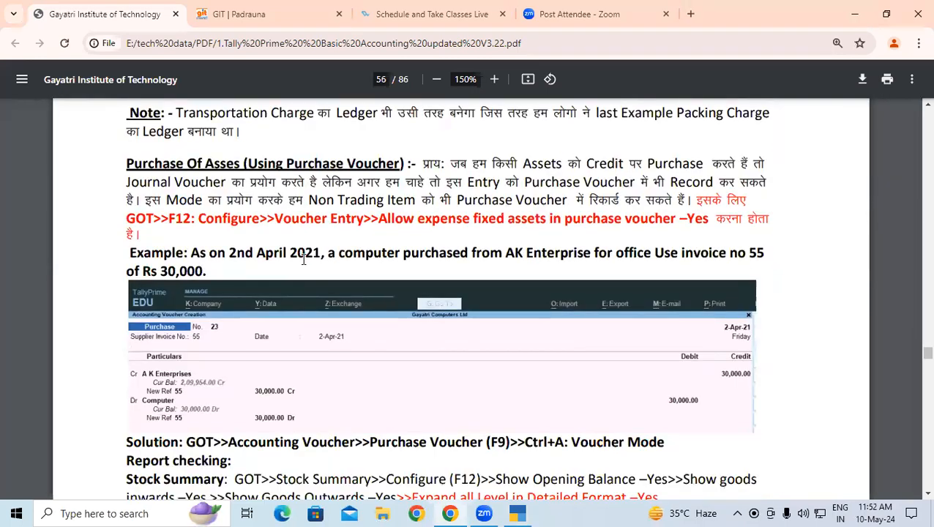